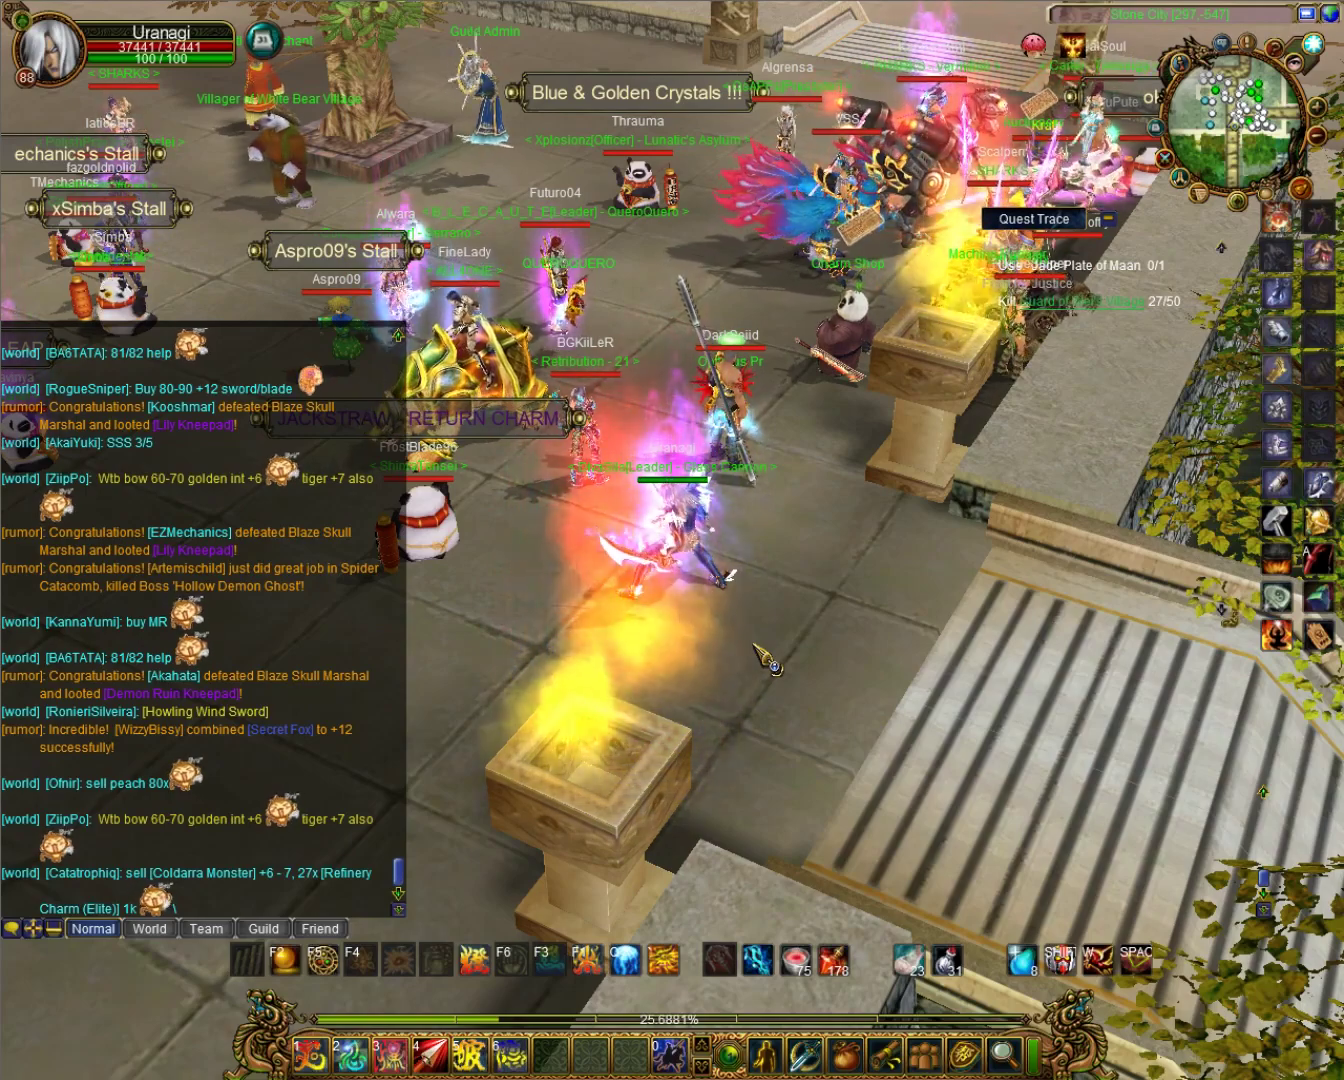
# - Walk the character across the Stone City plaza and switch the chat log to the Friend channel
pyautogui.click(757, 647)
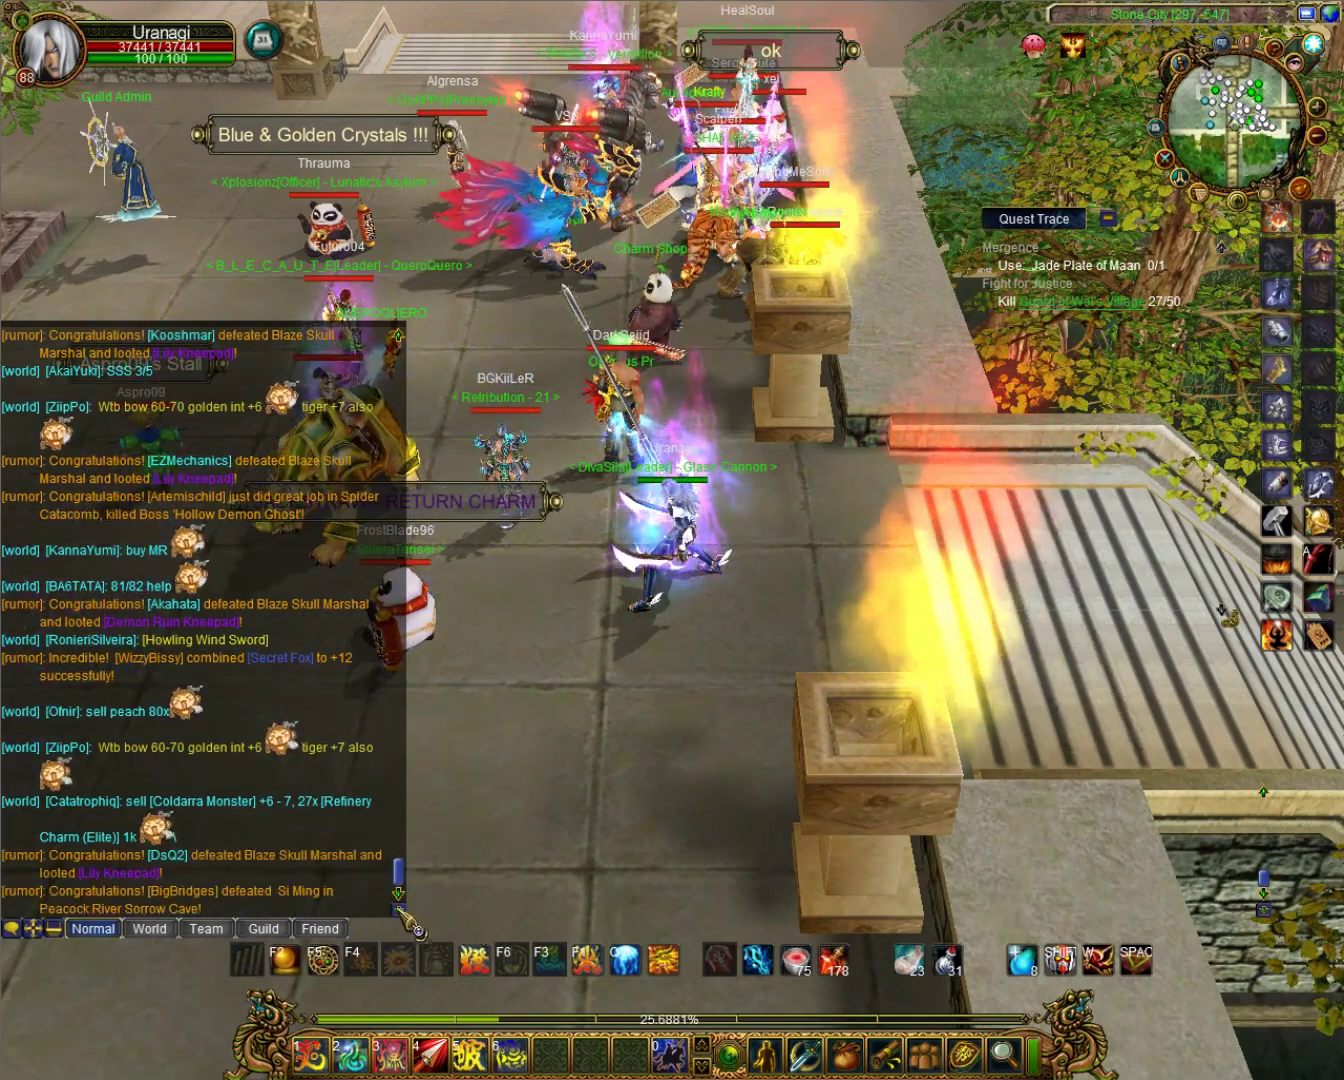
pyautogui.click(350, 930)
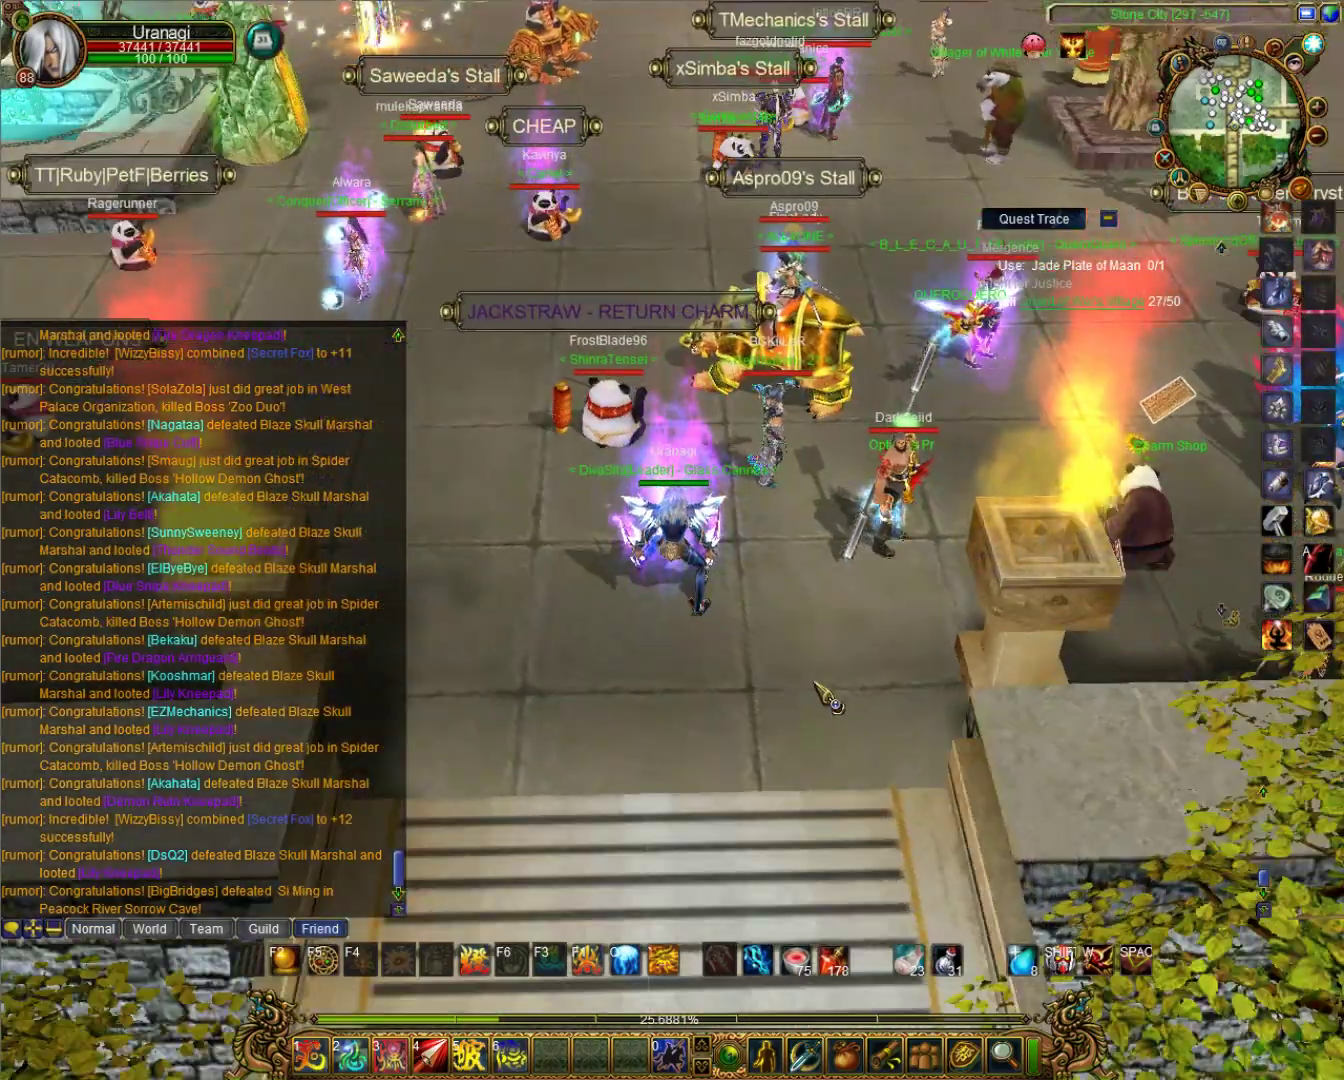
pyautogui.moveTo(820, 690); pyautogui.dragTo(713, 712)
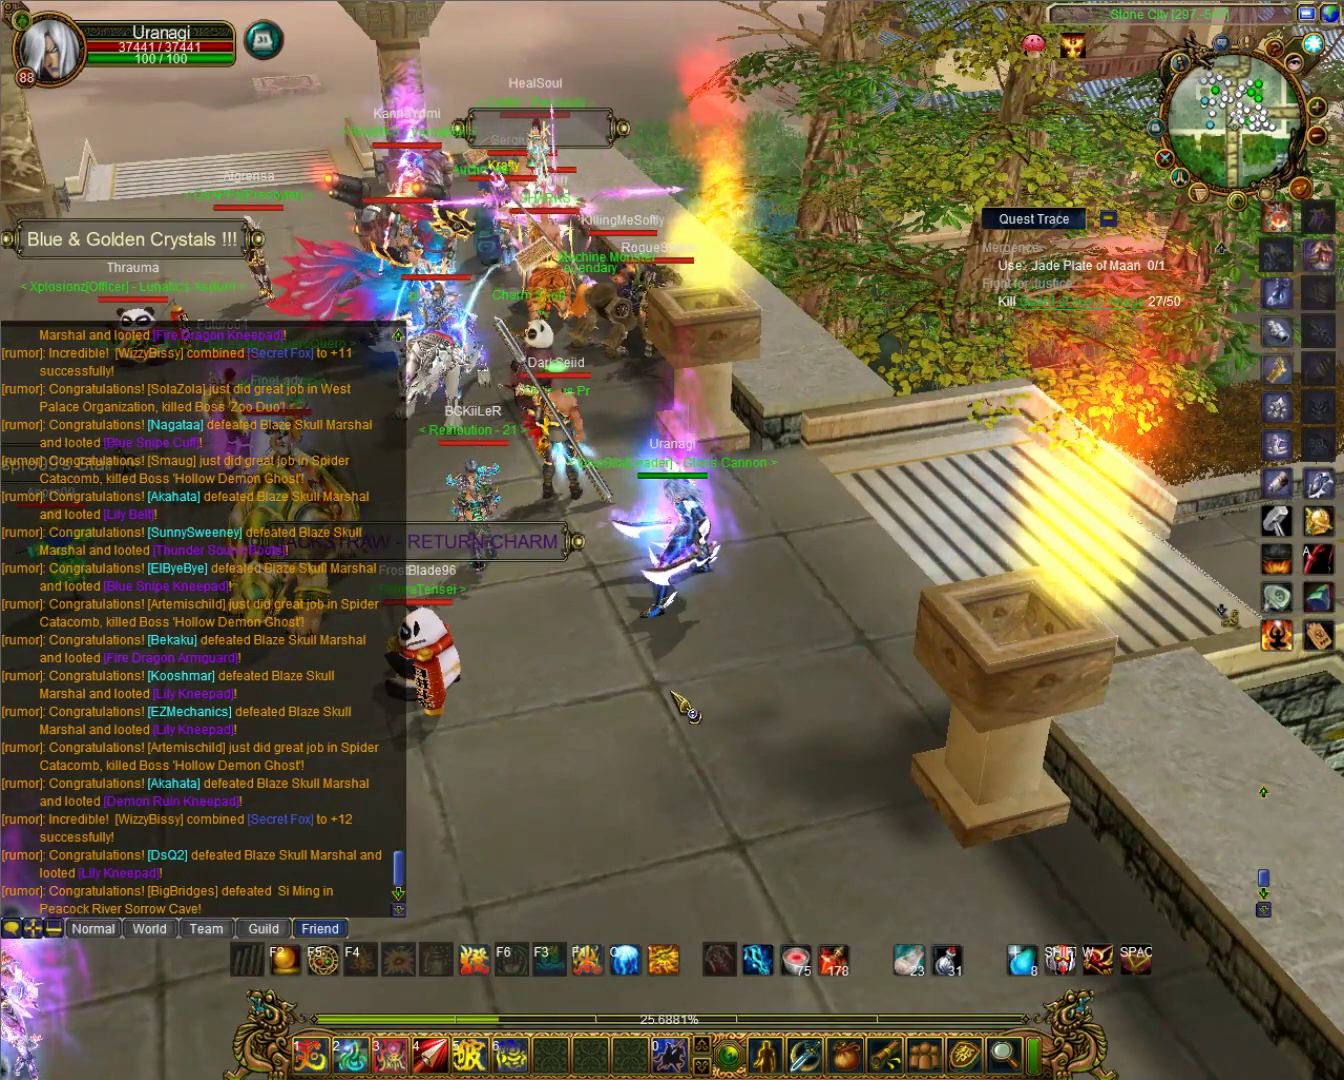
# - Restore the energy lvls workbook and scroll back to row 1 showing the ENERGY/WEAPON headers
pyautogui.press('super')
pyautogui.click(907, 487)
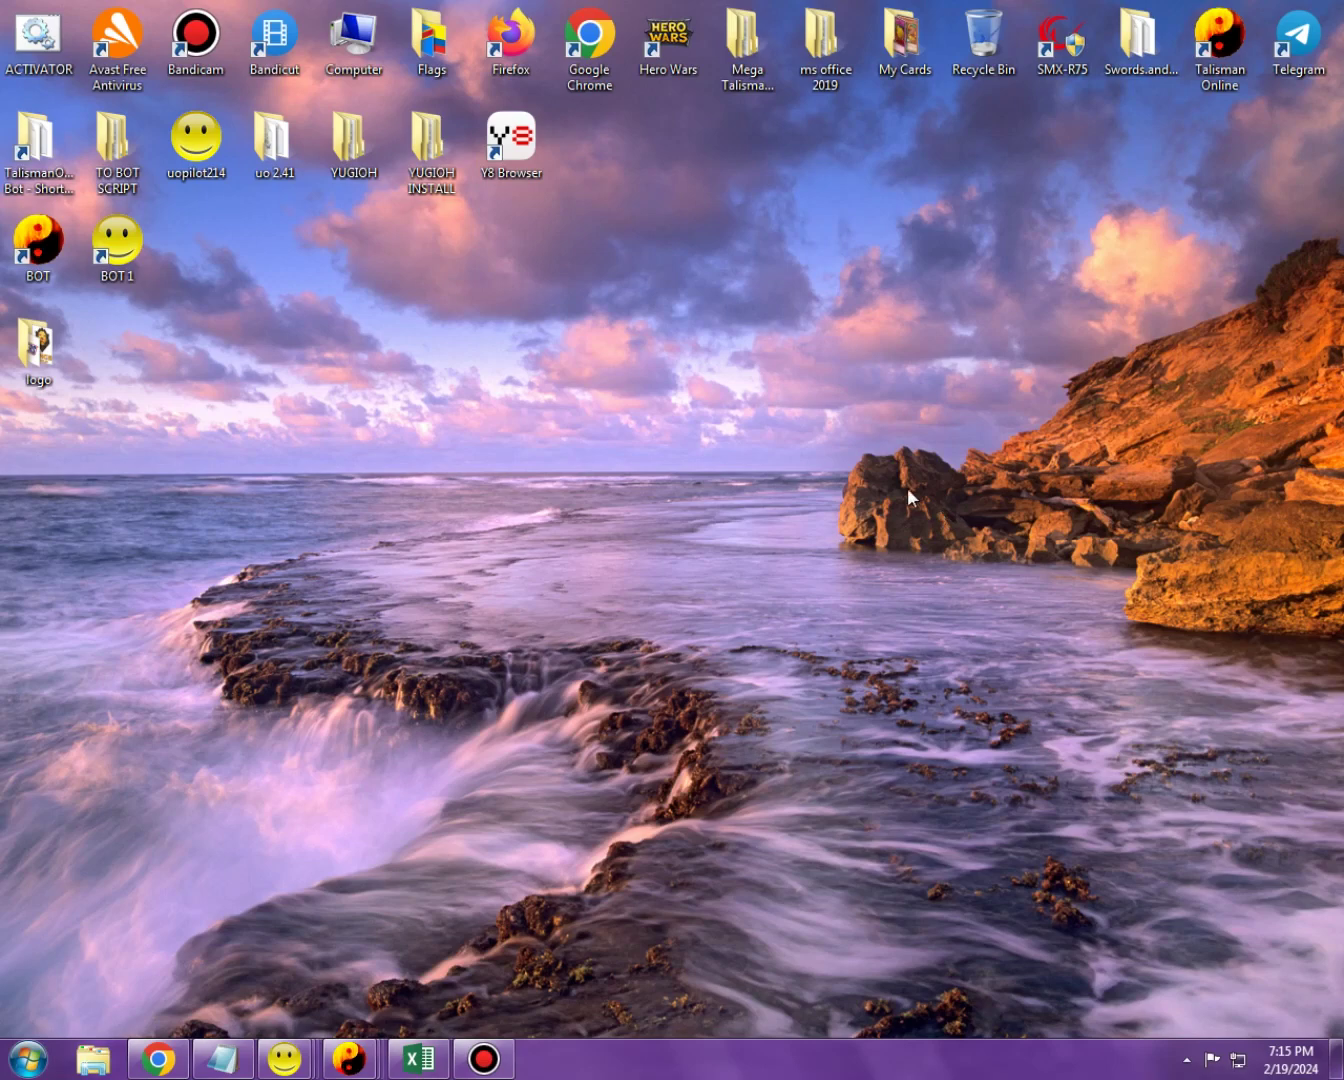
pyautogui.click(424, 1045)
pyautogui.scroll(20, 945, 601)
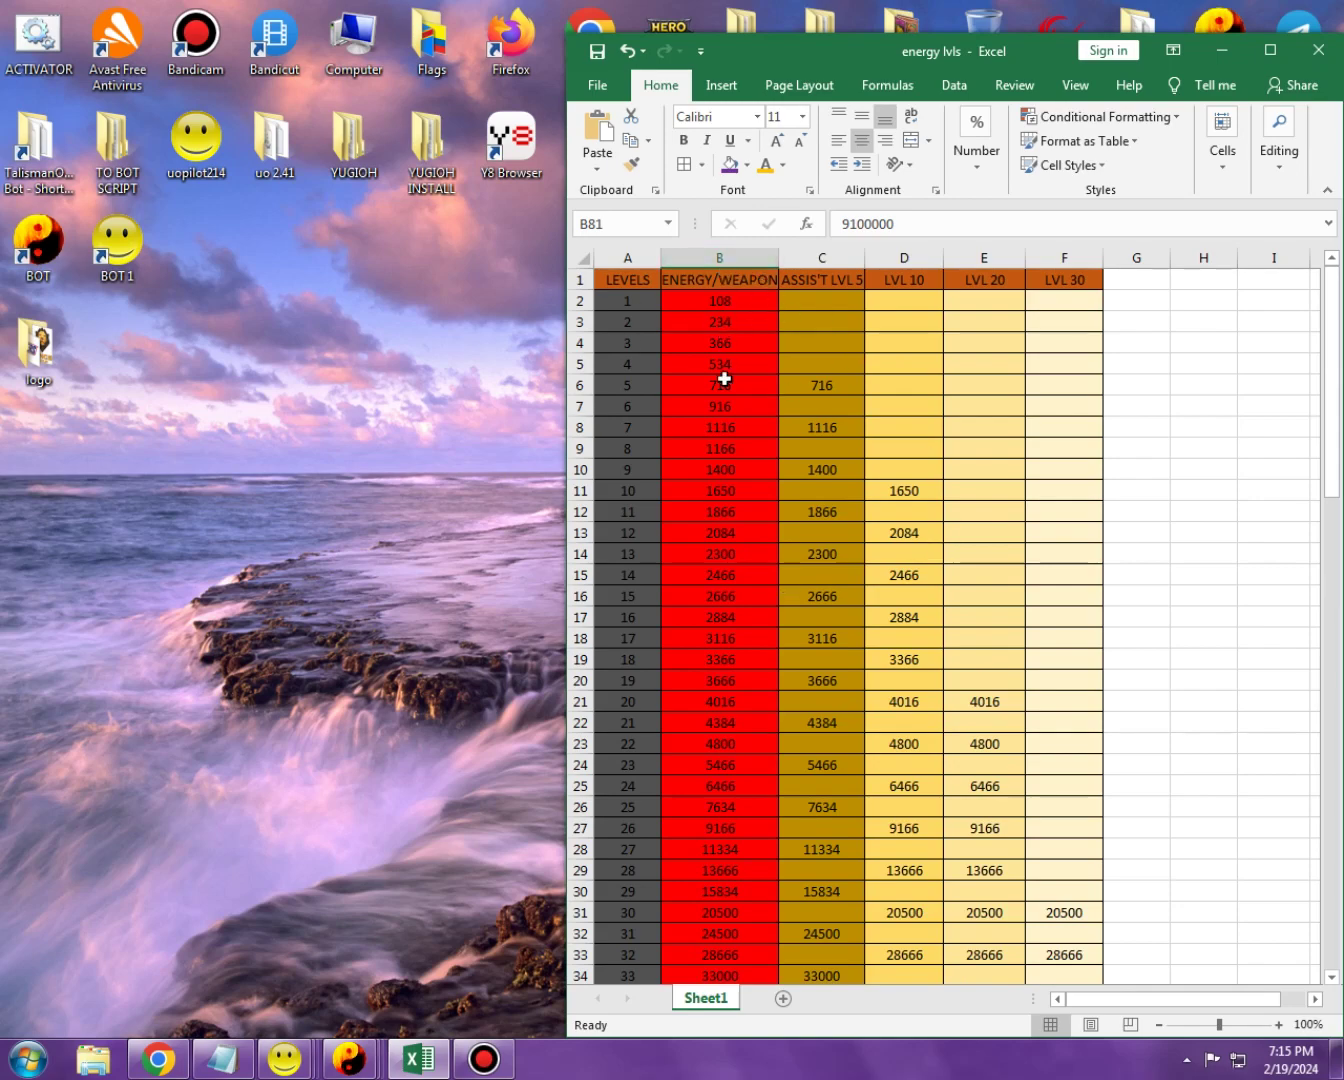
pyautogui.scroll(-4, 722, 661)
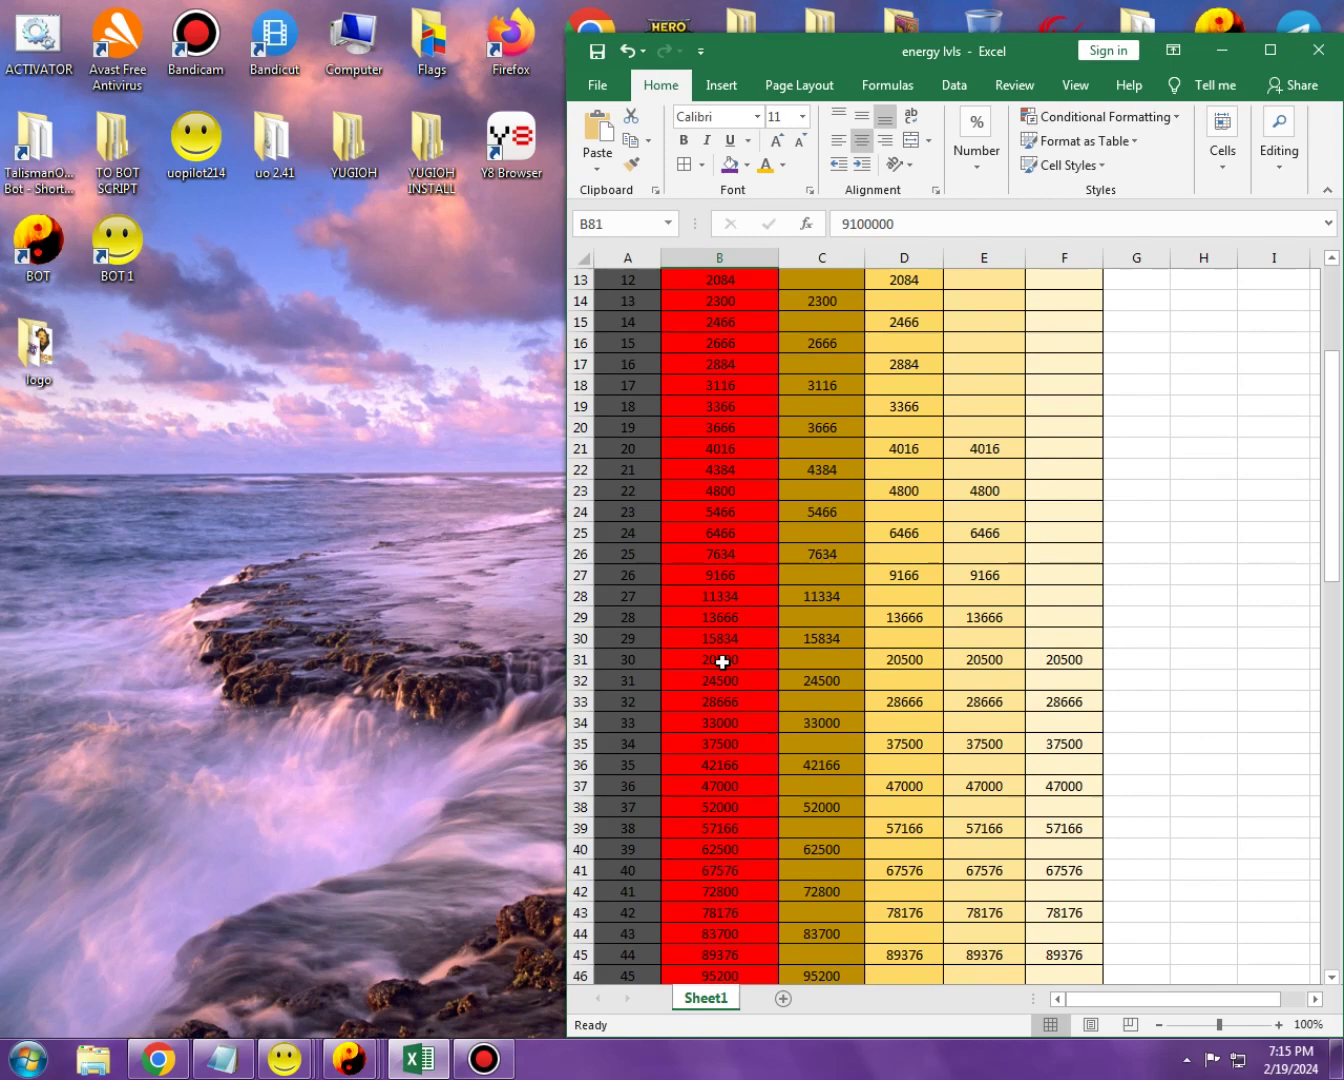
pyautogui.scroll(5, 722, 661)
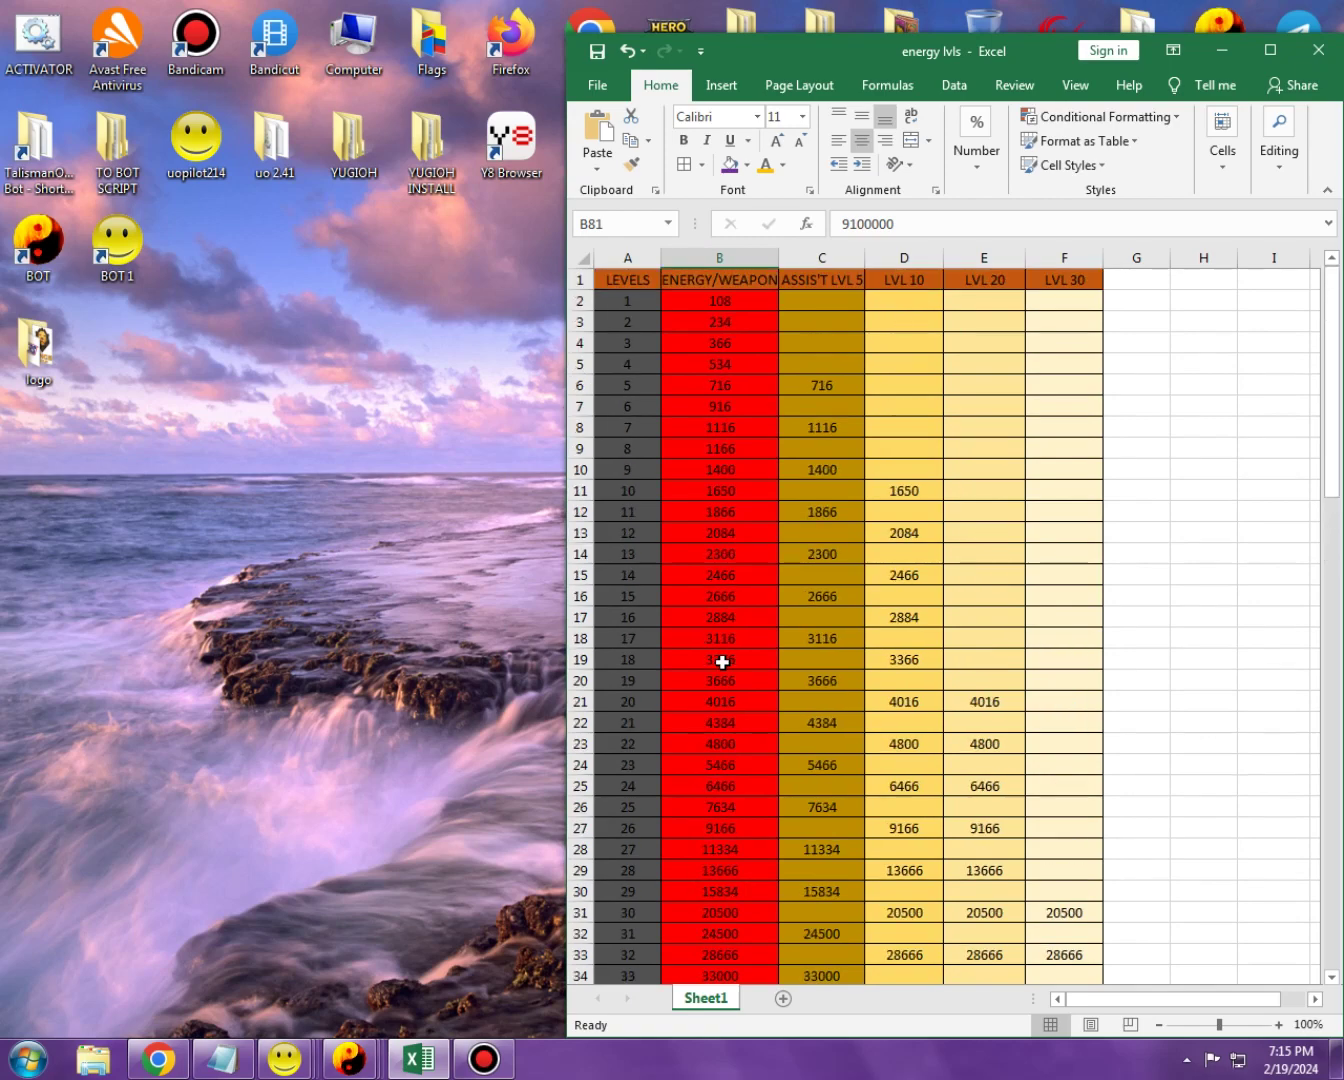
pyautogui.scroll(-15, 722, 662)
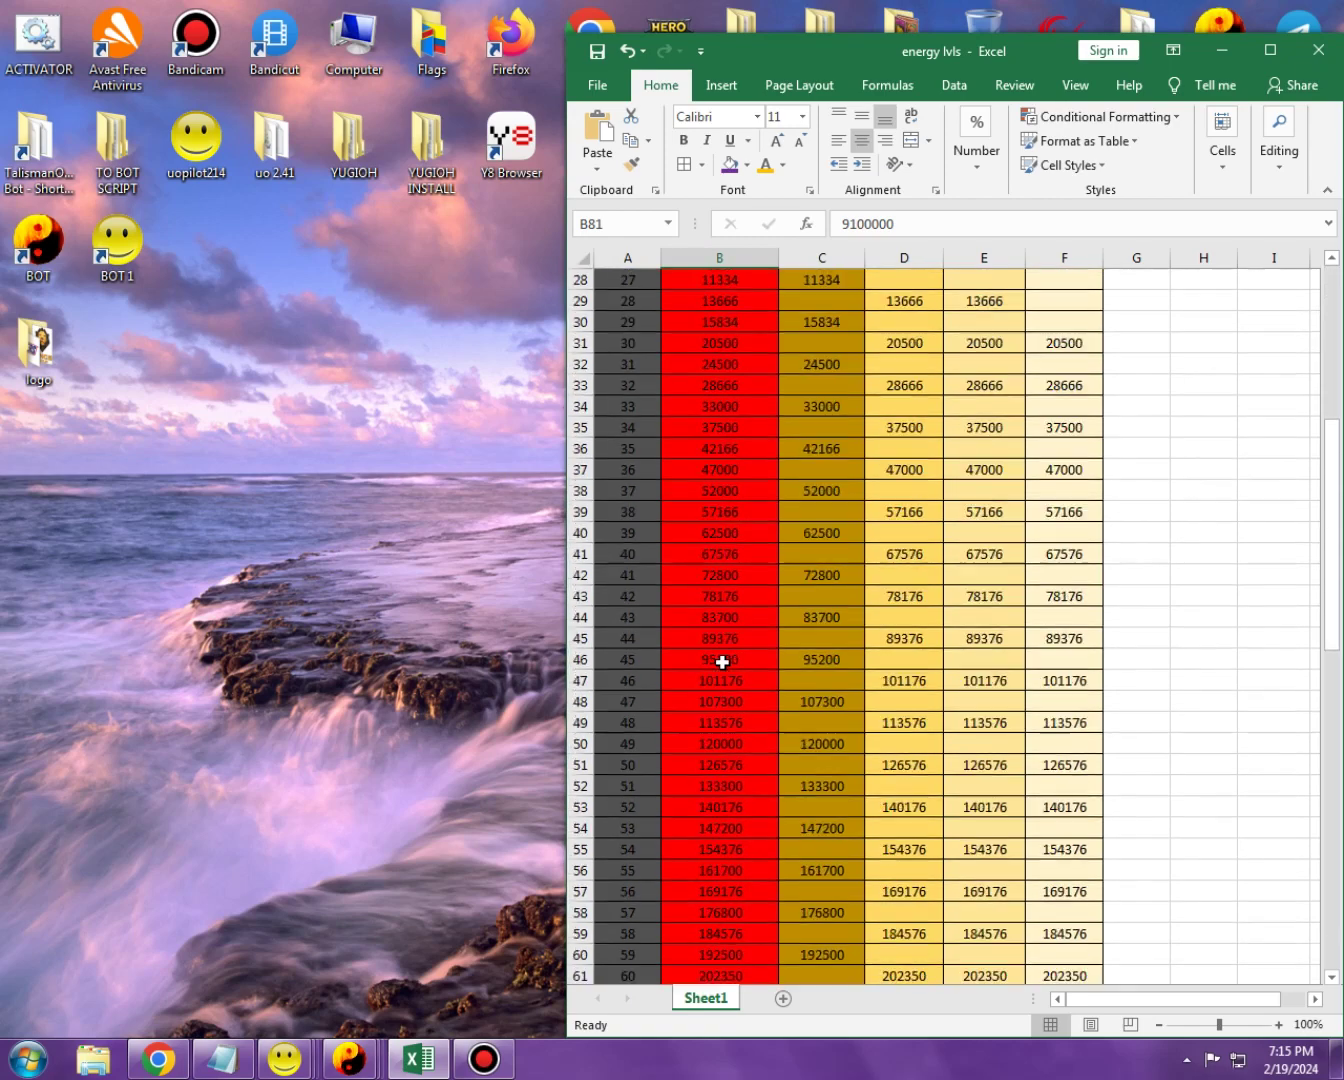
pyautogui.scroll(15, 722, 662)
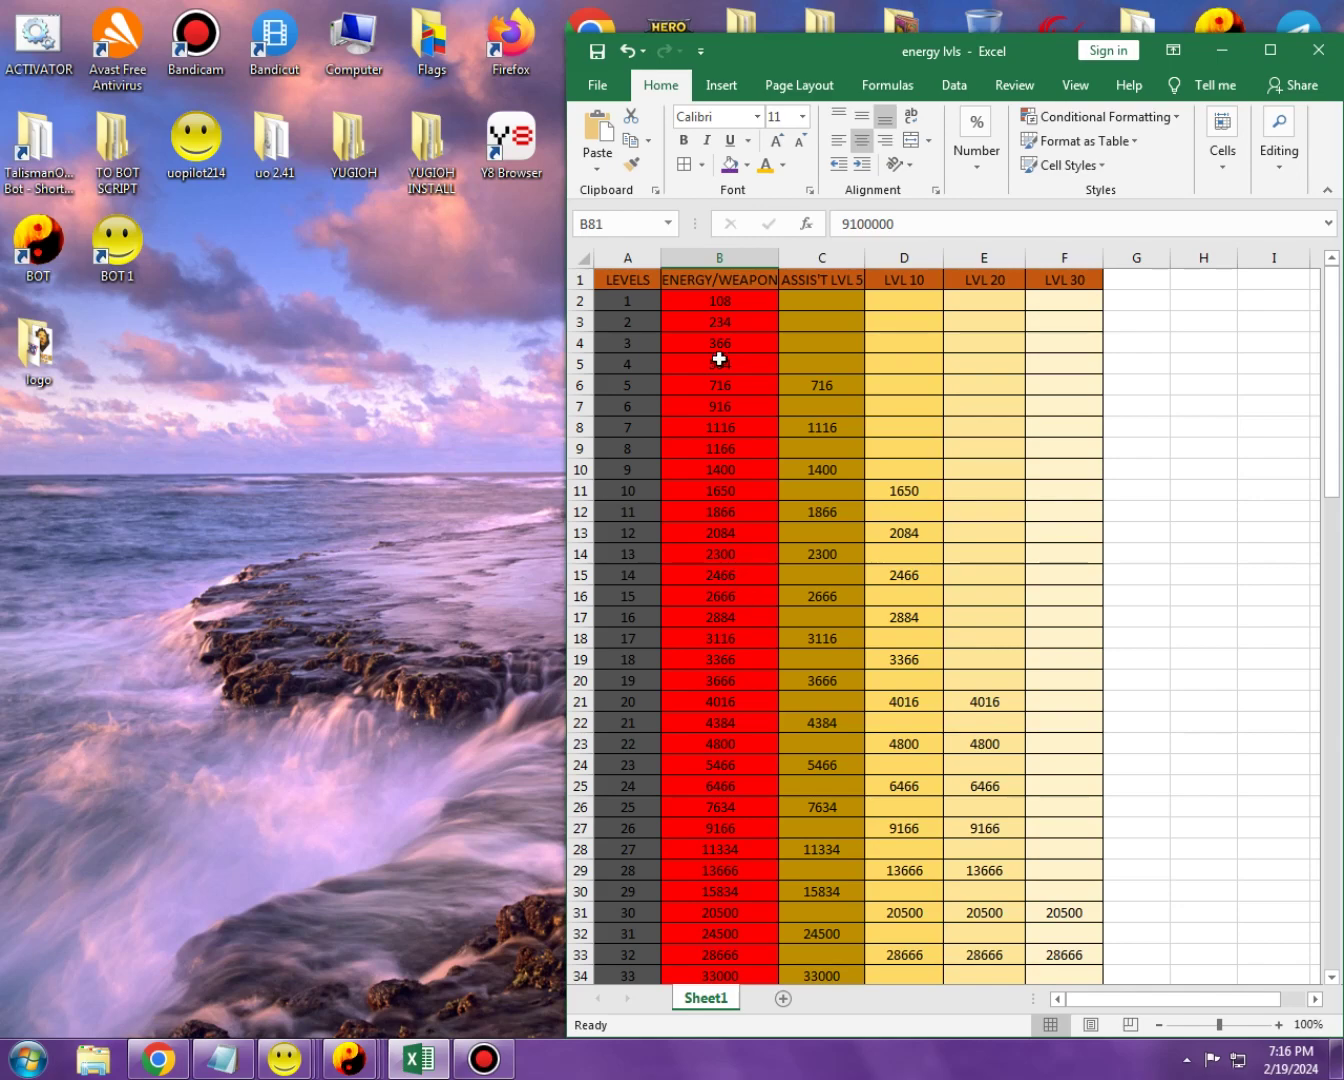
pyautogui.click(704, 280)
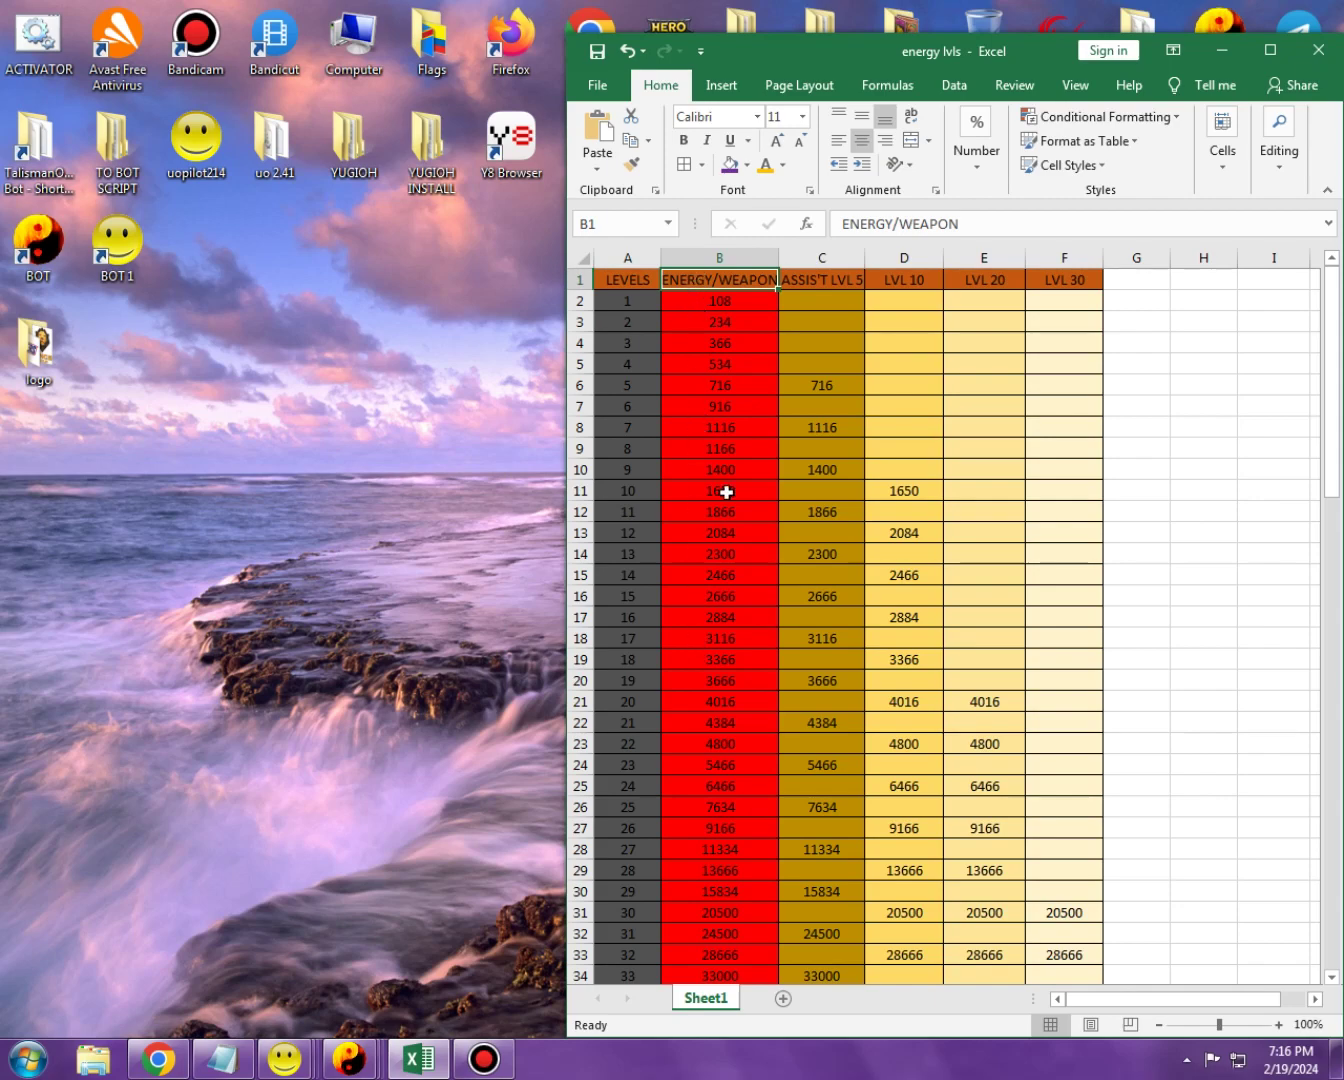
pyautogui.scroll(-11, 720, 467)
pyautogui.scroll(11, 721, 467)
pyautogui.scroll(-1, 912, 385)
pyautogui.scroll(1, 912, 384)
pyautogui.scroll(-2, 816, 438)
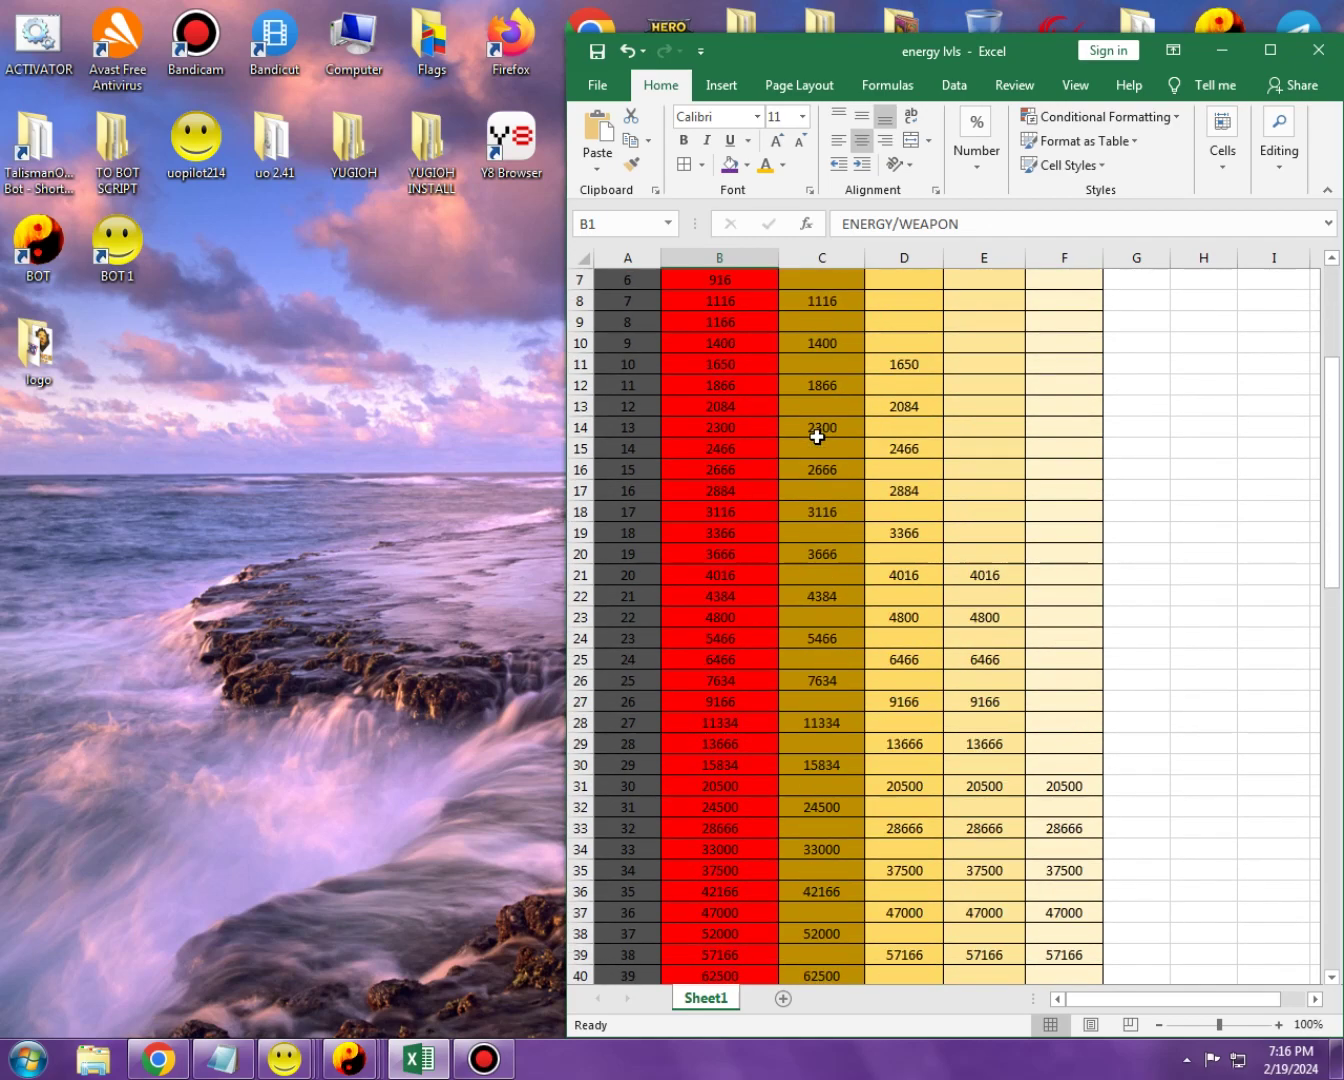
pyautogui.scroll(2, 816, 438)
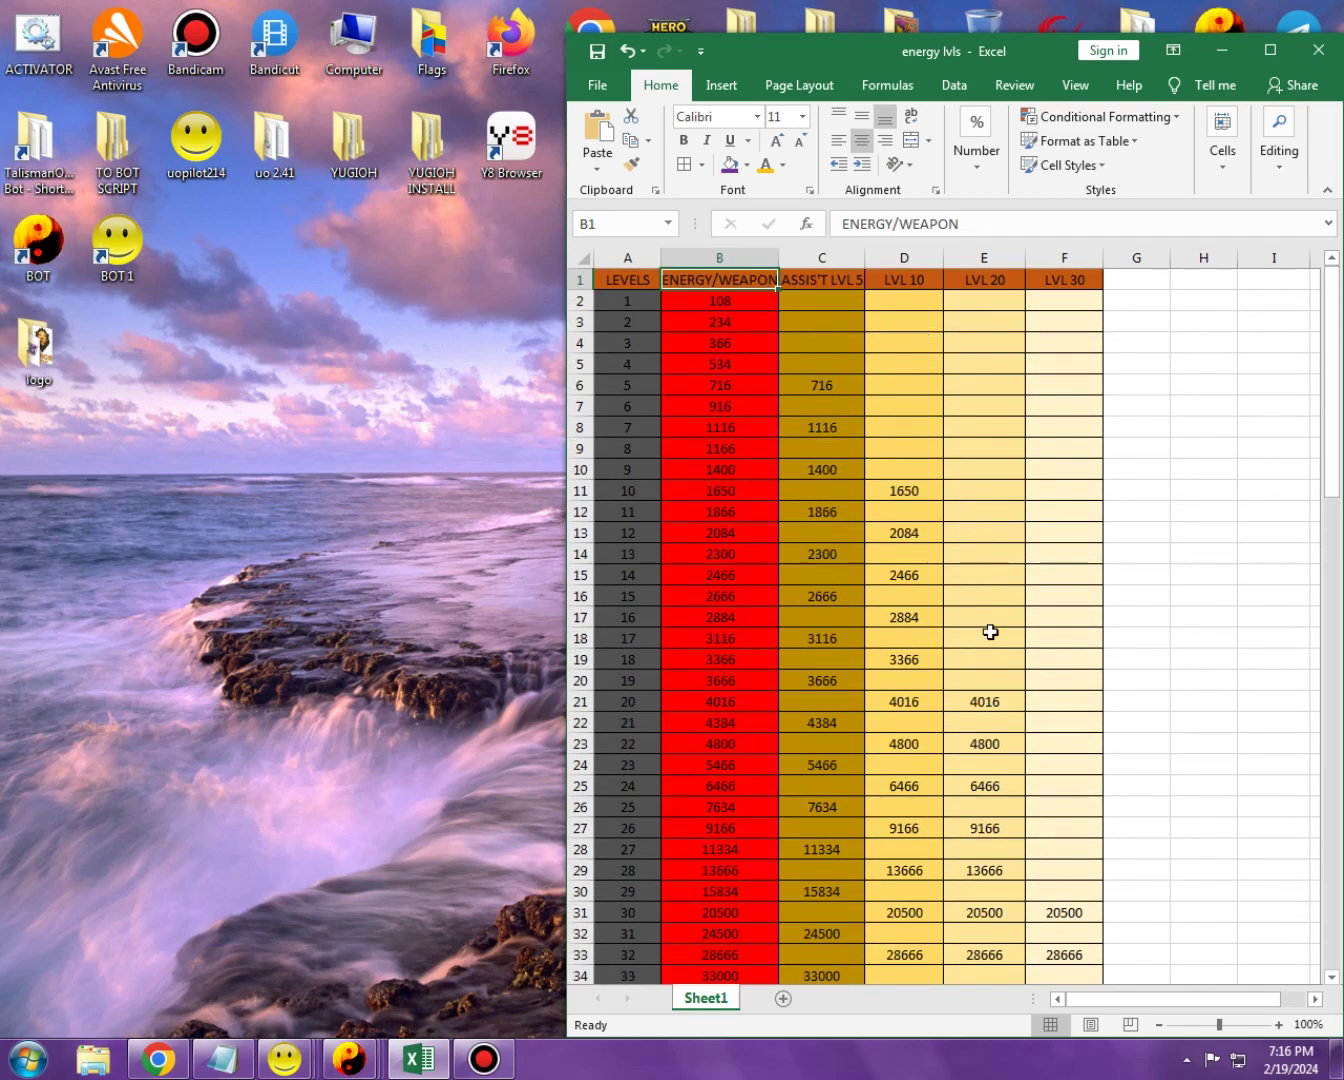
pyautogui.scroll(-5, 990, 617)
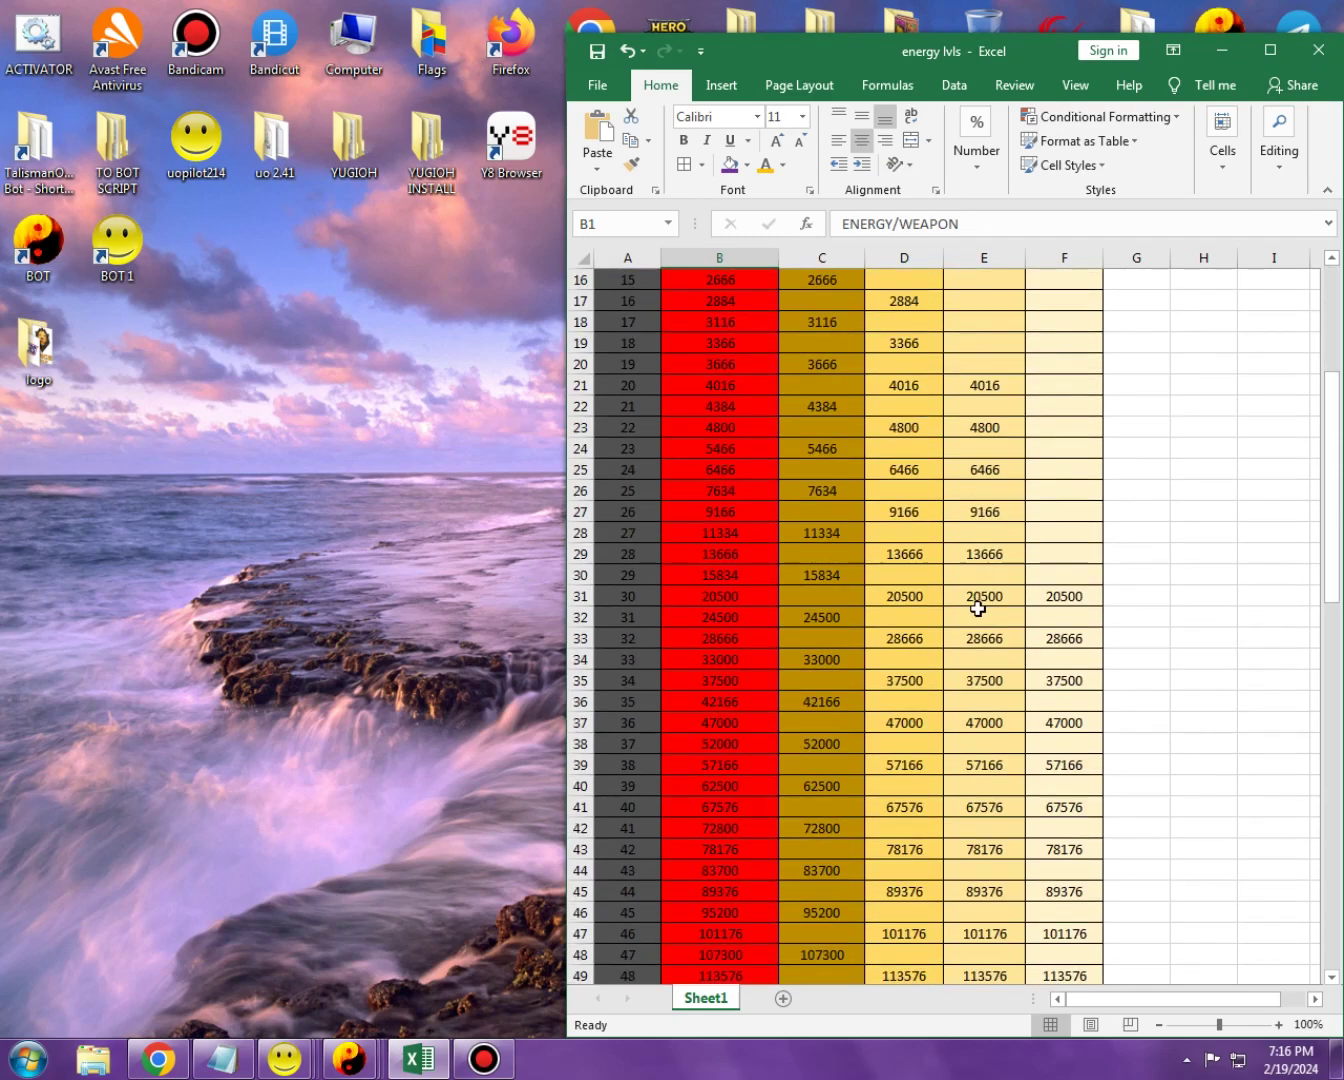
pyautogui.click(1063, 598)
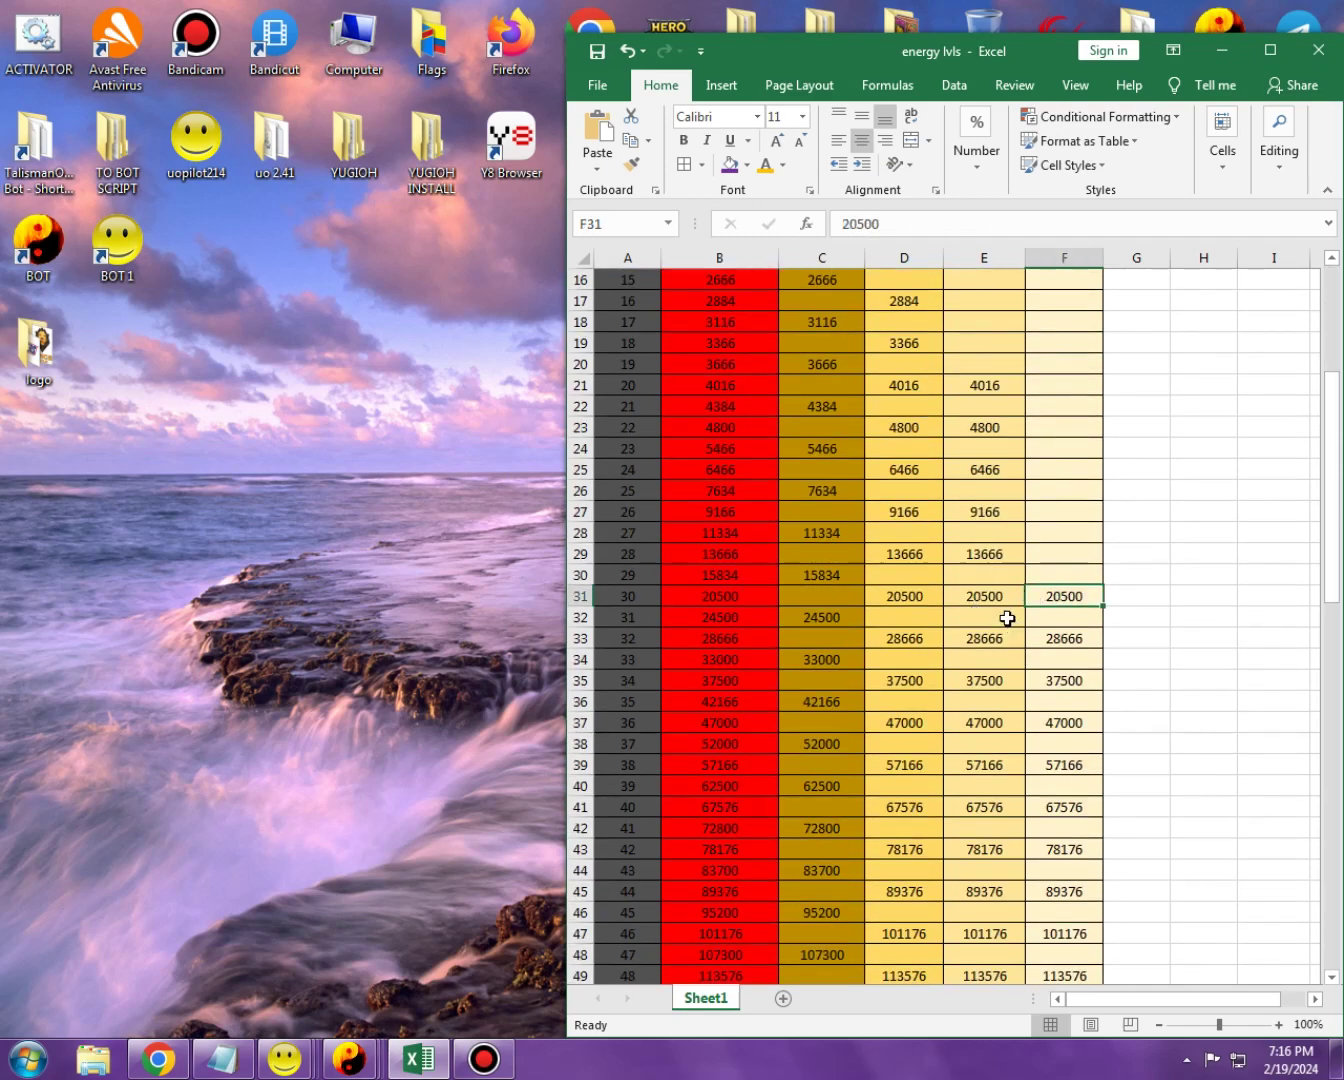
pyautogui.scroll(-5, 1007, 619)
pyautogui.scroll(10, 1007, 618)
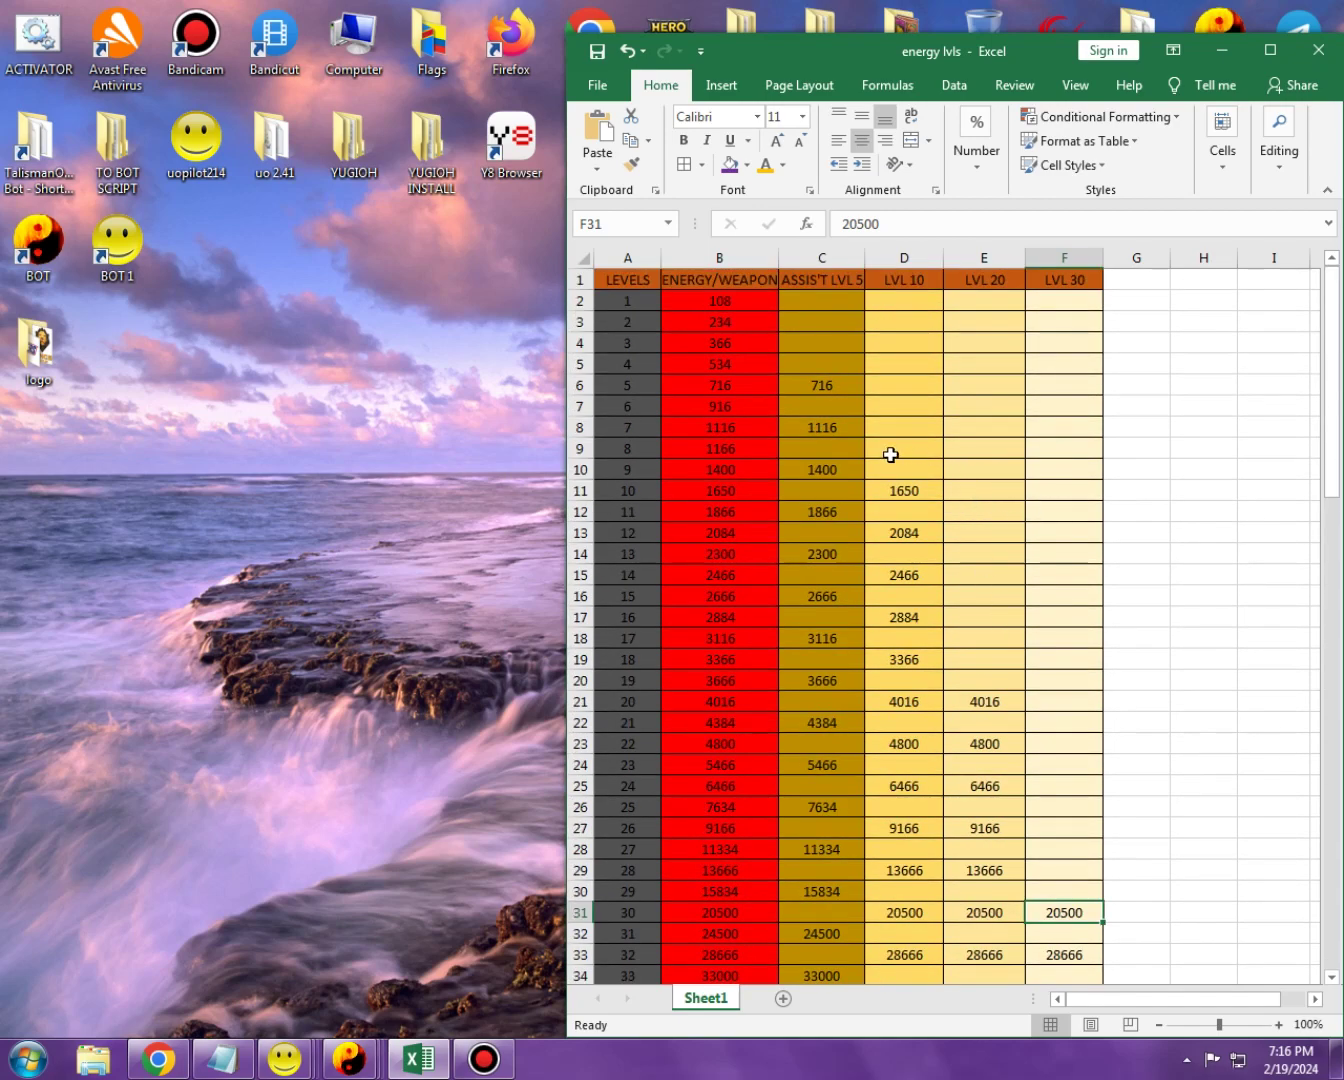
pyautogui.scroll(-10, 890, 453)
pyautogui.scroll(10, 880, 468)
pyautogui.scroll(-17, 817, 470)
pyautogui.scroll(-7, 818, 470)
pyautogui.scroll(4, 817, 470)
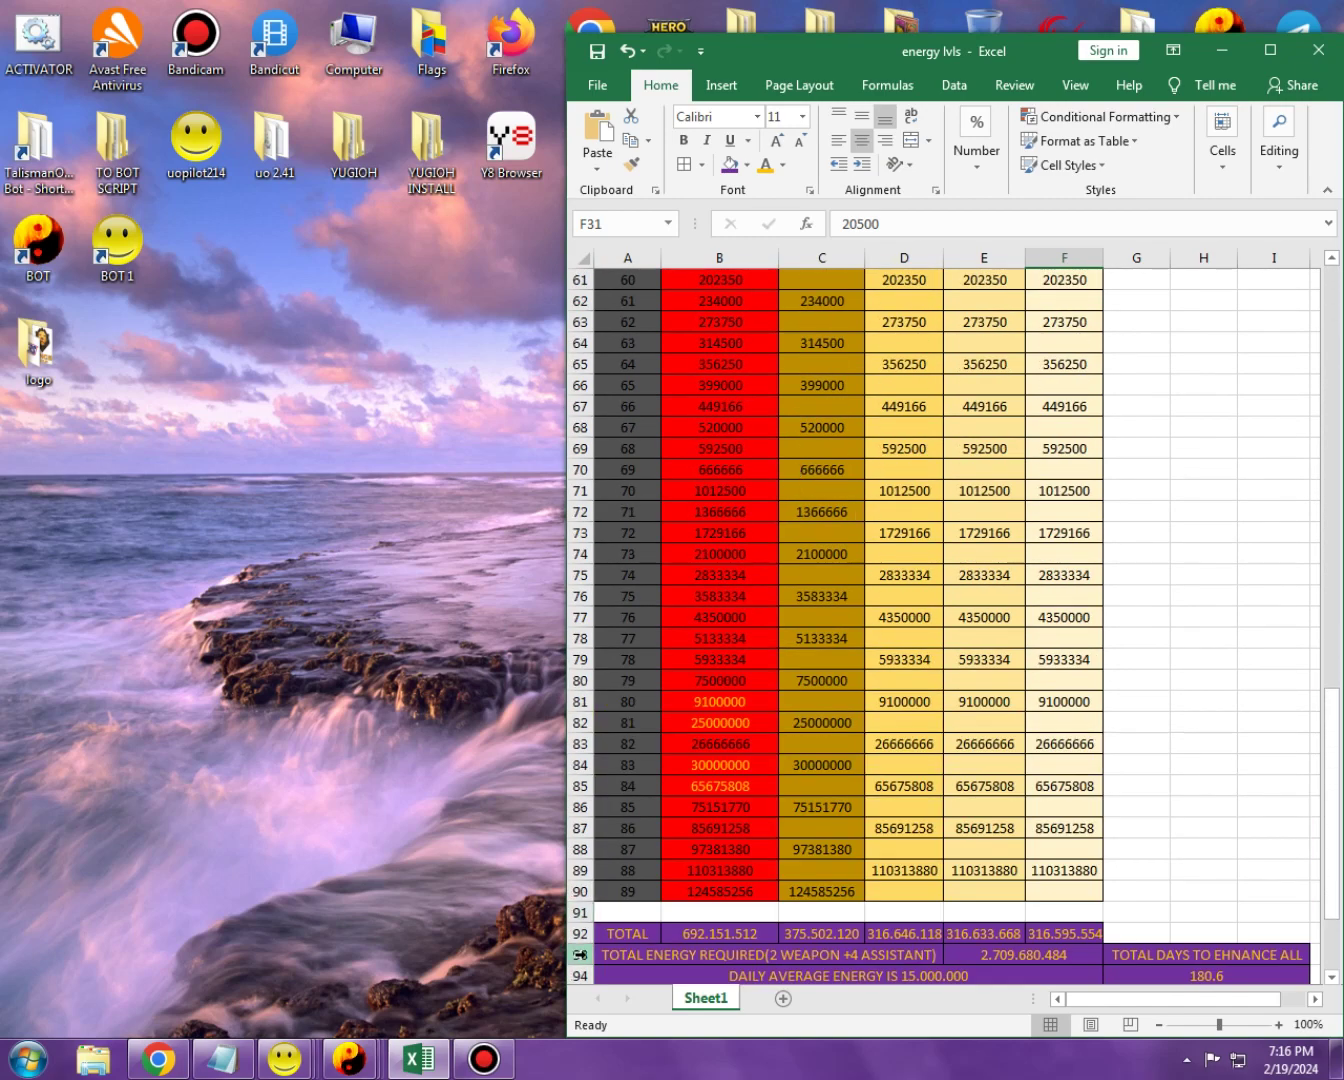
pyautogui.click(689, 934)
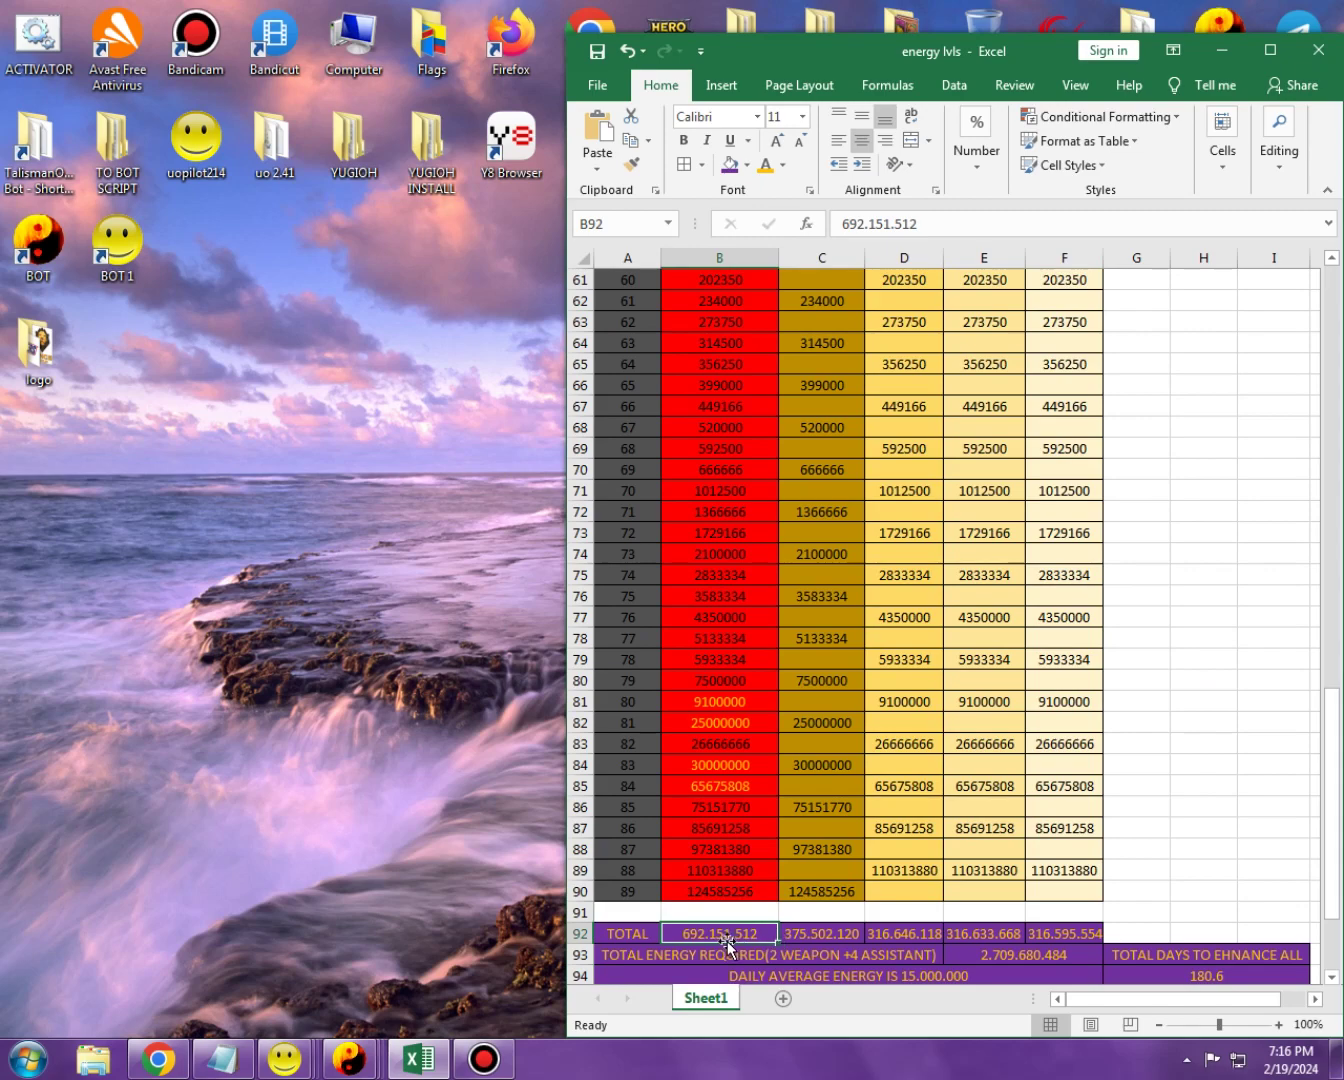
pyautogui.scroll(20, 716, 911)
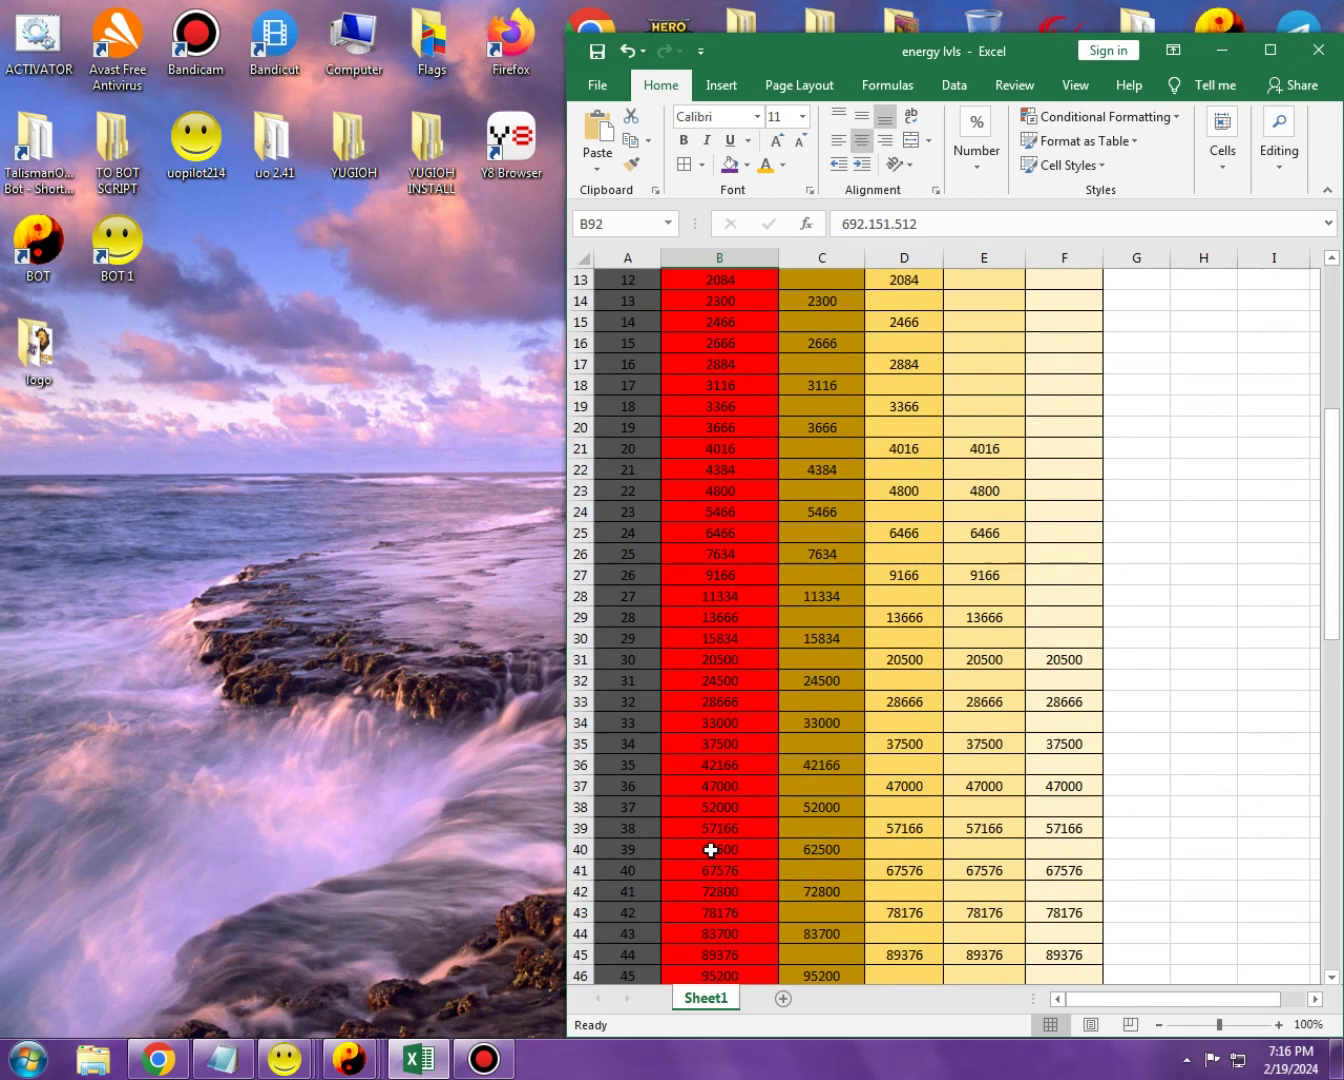
pyautogui.scroll(-7, 711, 852)
pyautogui.scroll(-13, 711, 850)
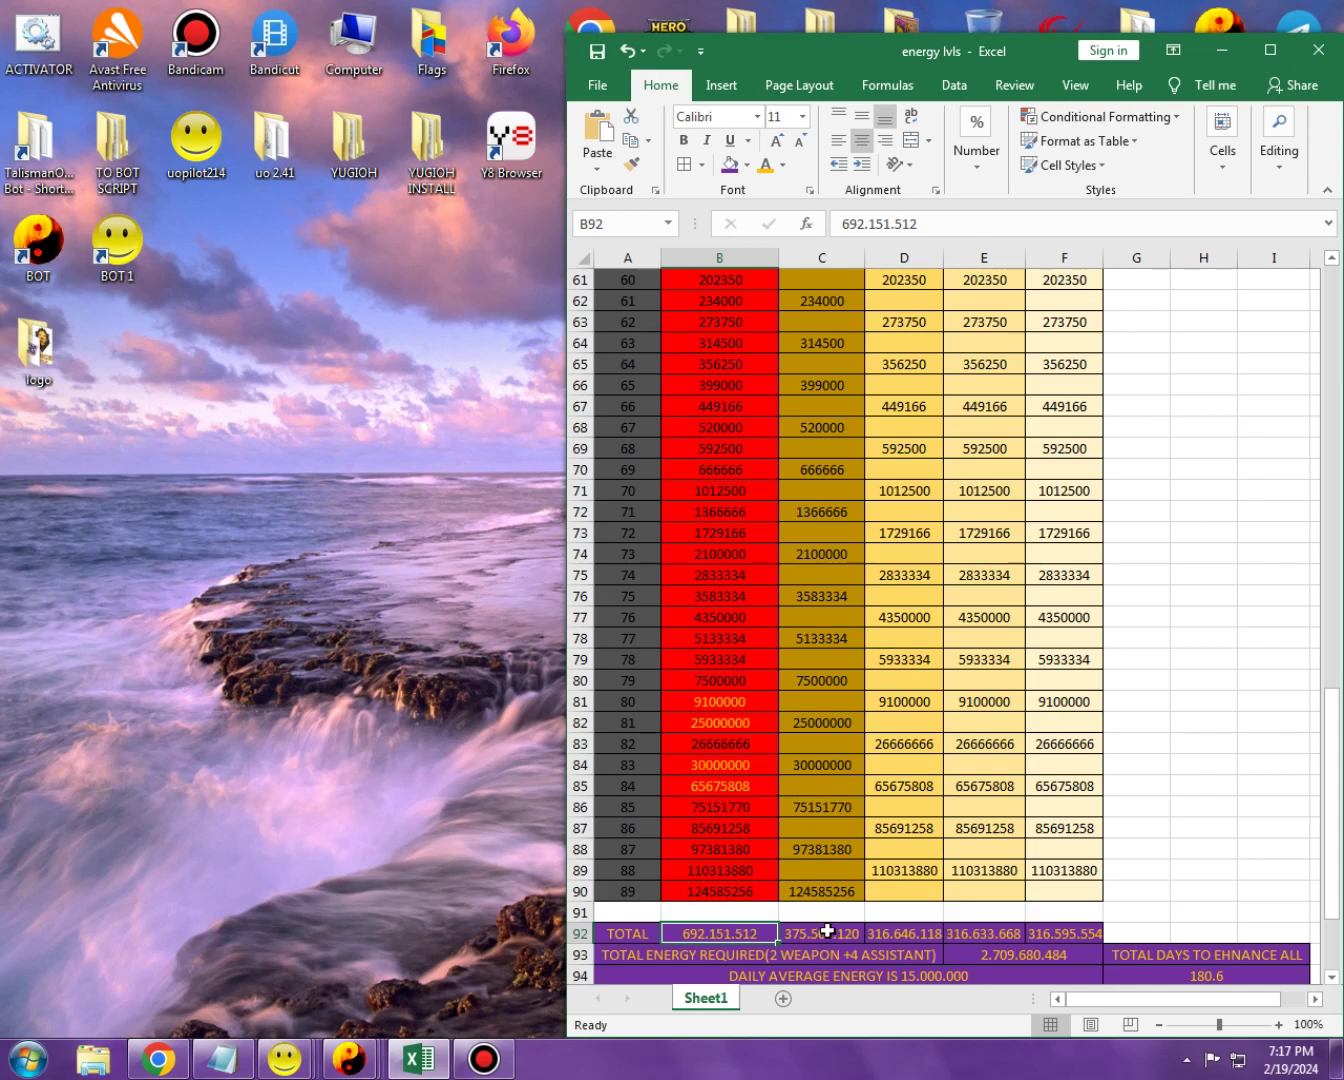
pyautogui.scroll(20, 800, 700)
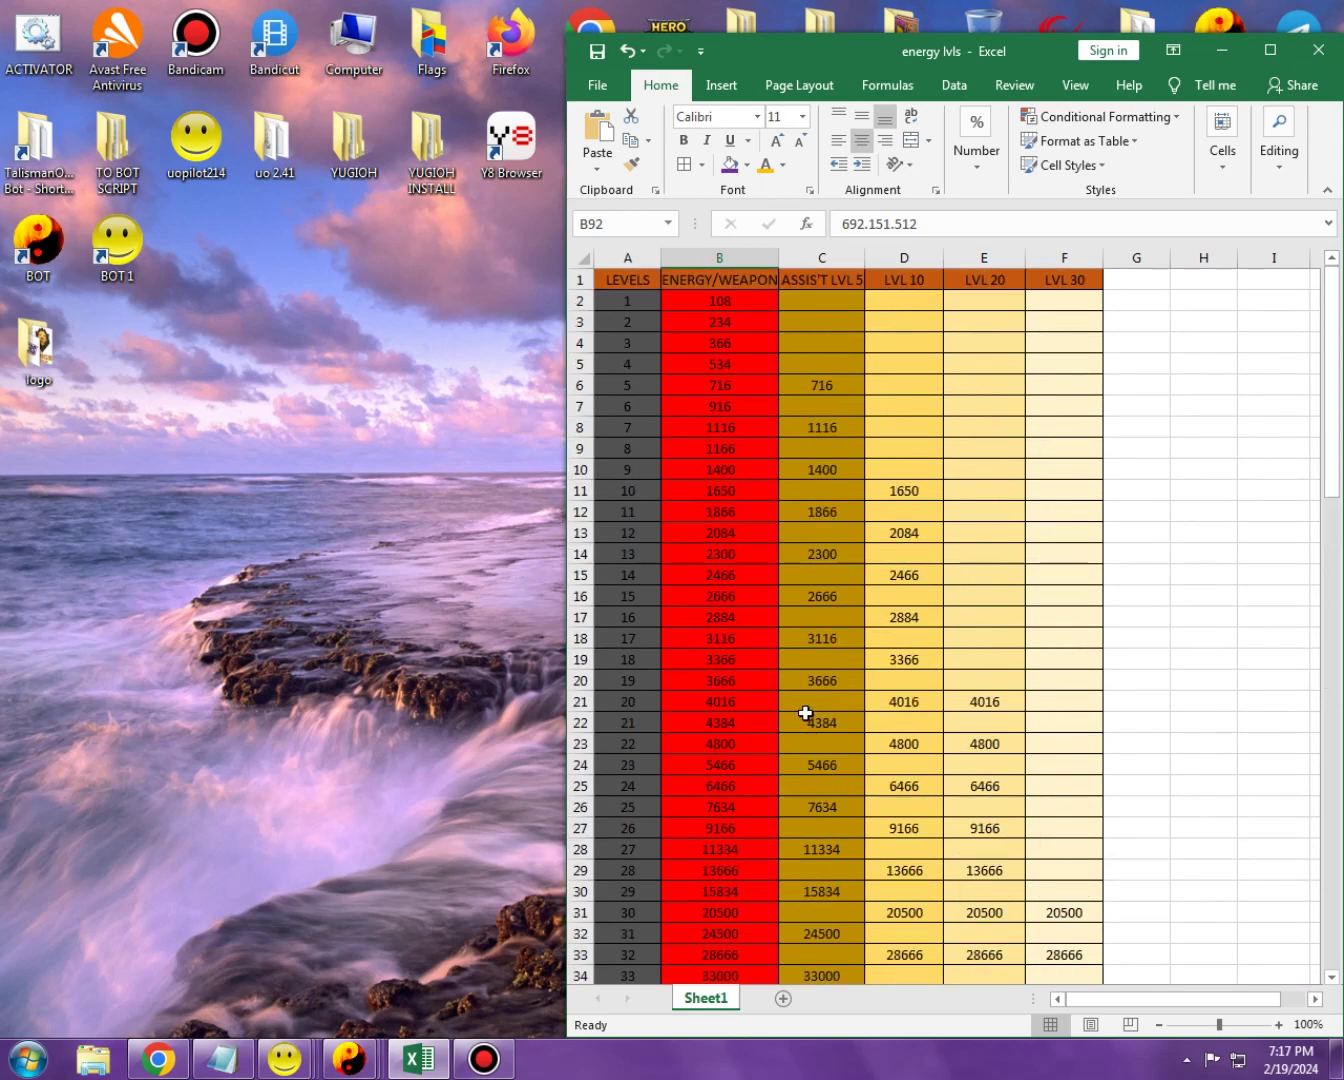
pyautogui.scroll(-20, 806, 713)
pyautogui.scroll(4, 819, 810)
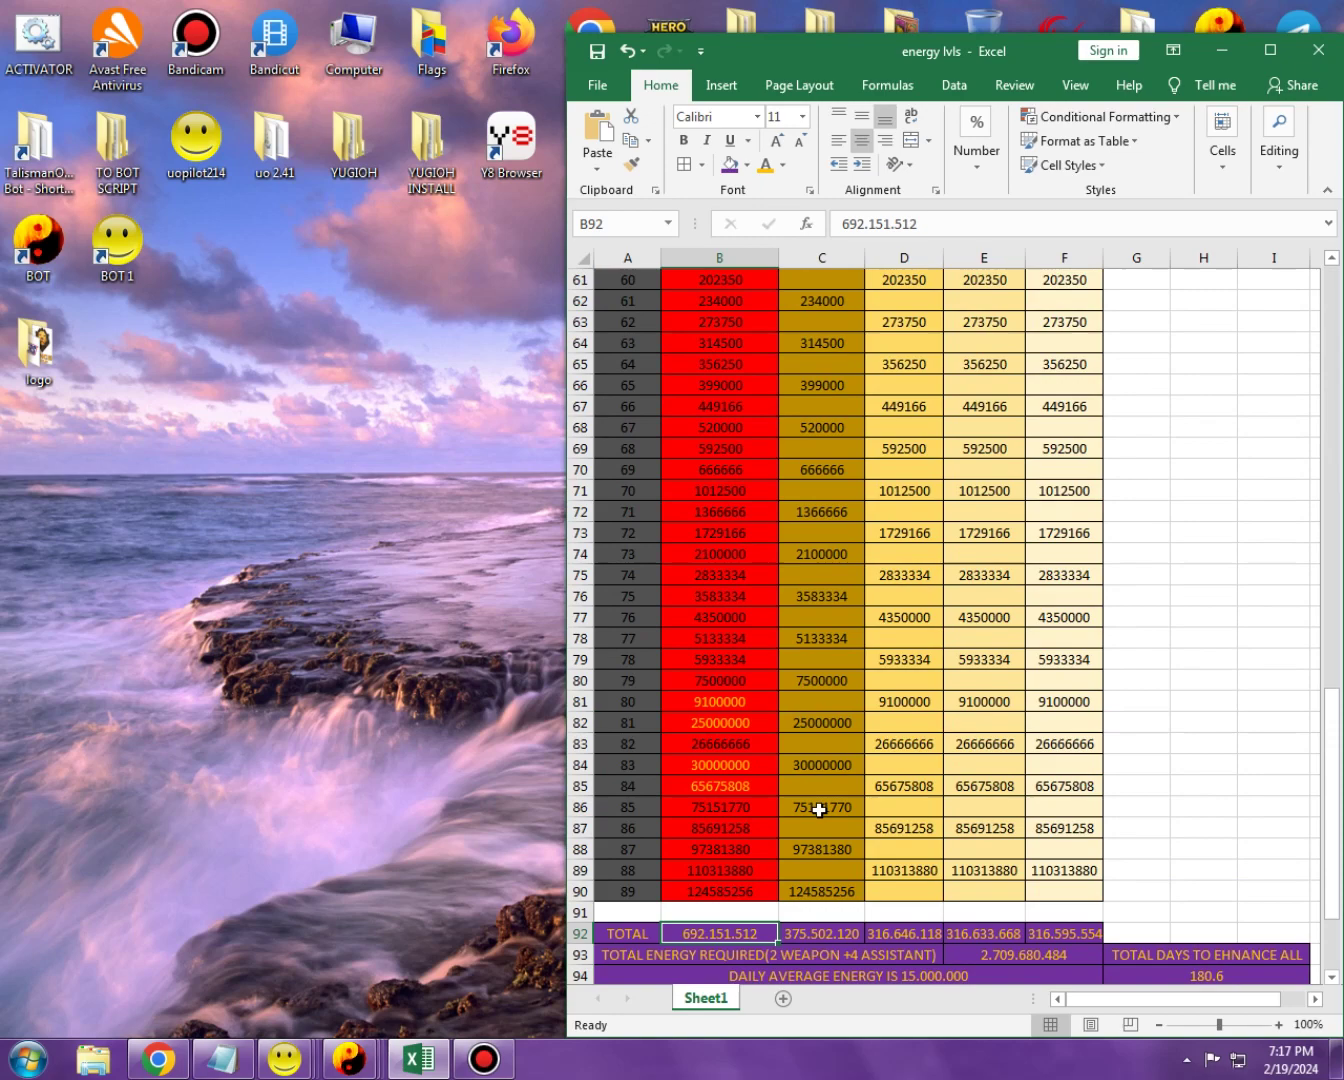
pyautogui.click(804, 934)
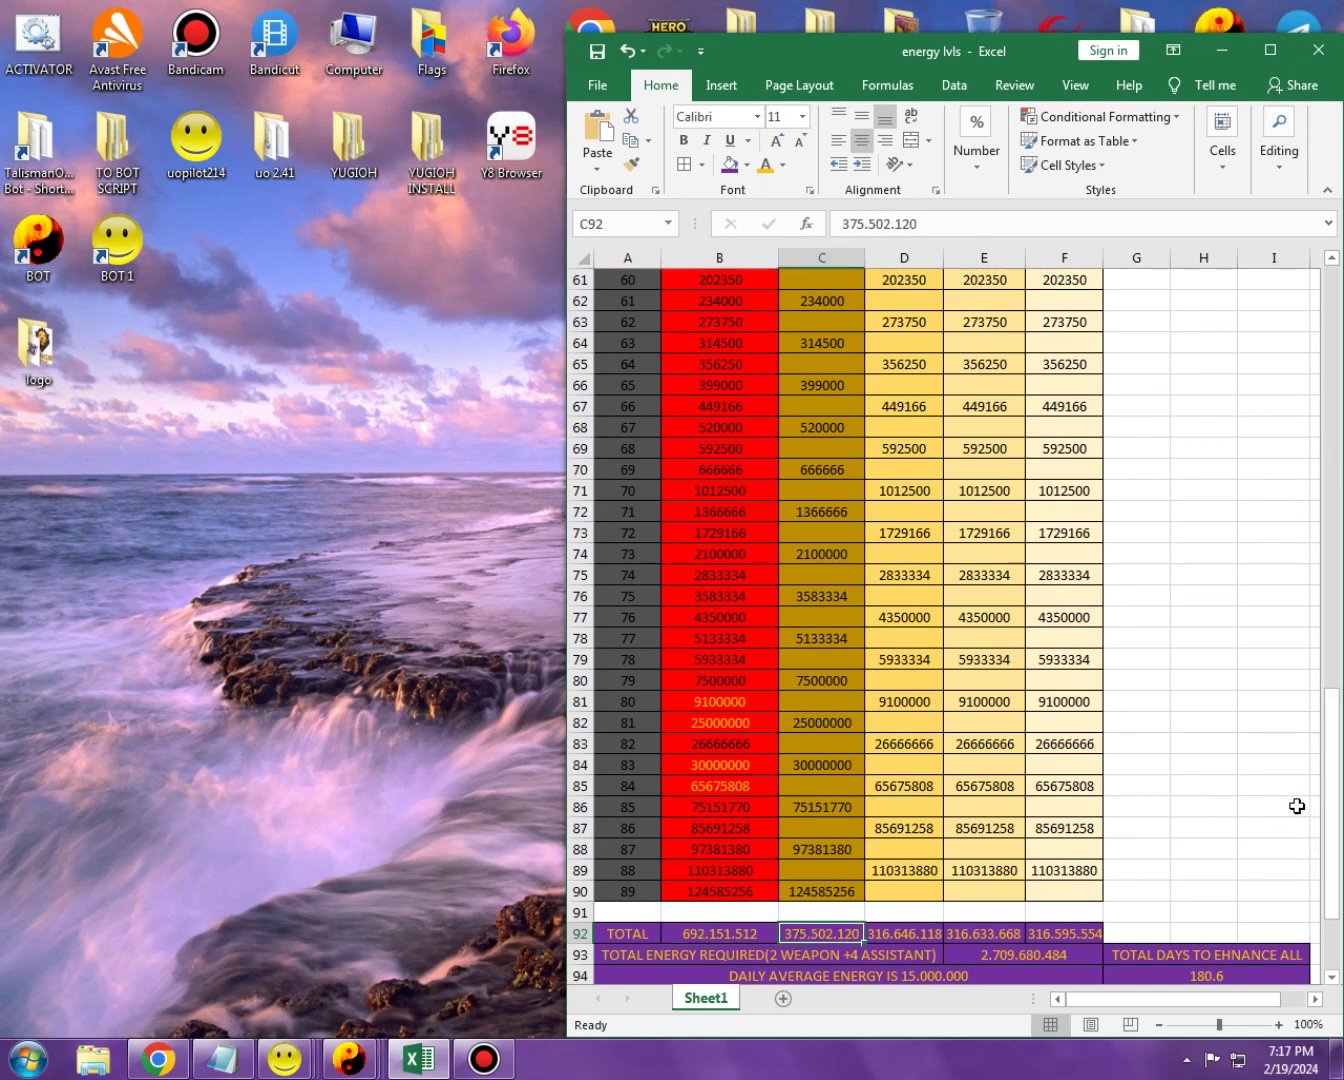
pyautogui.click(901, 935)
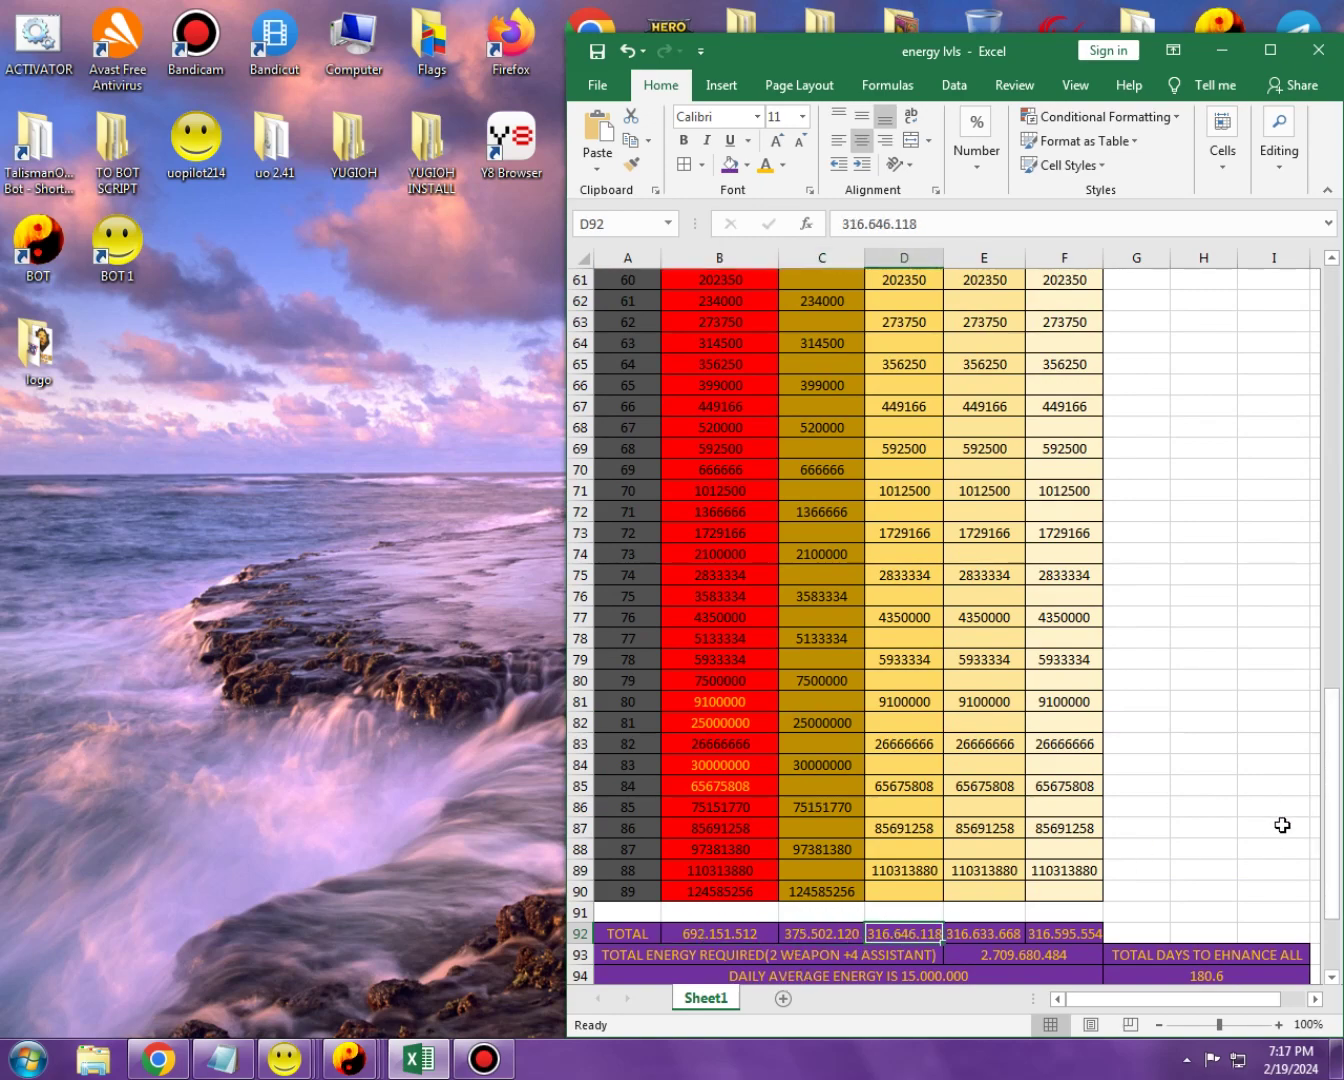
pyautogui.click(967, 934)
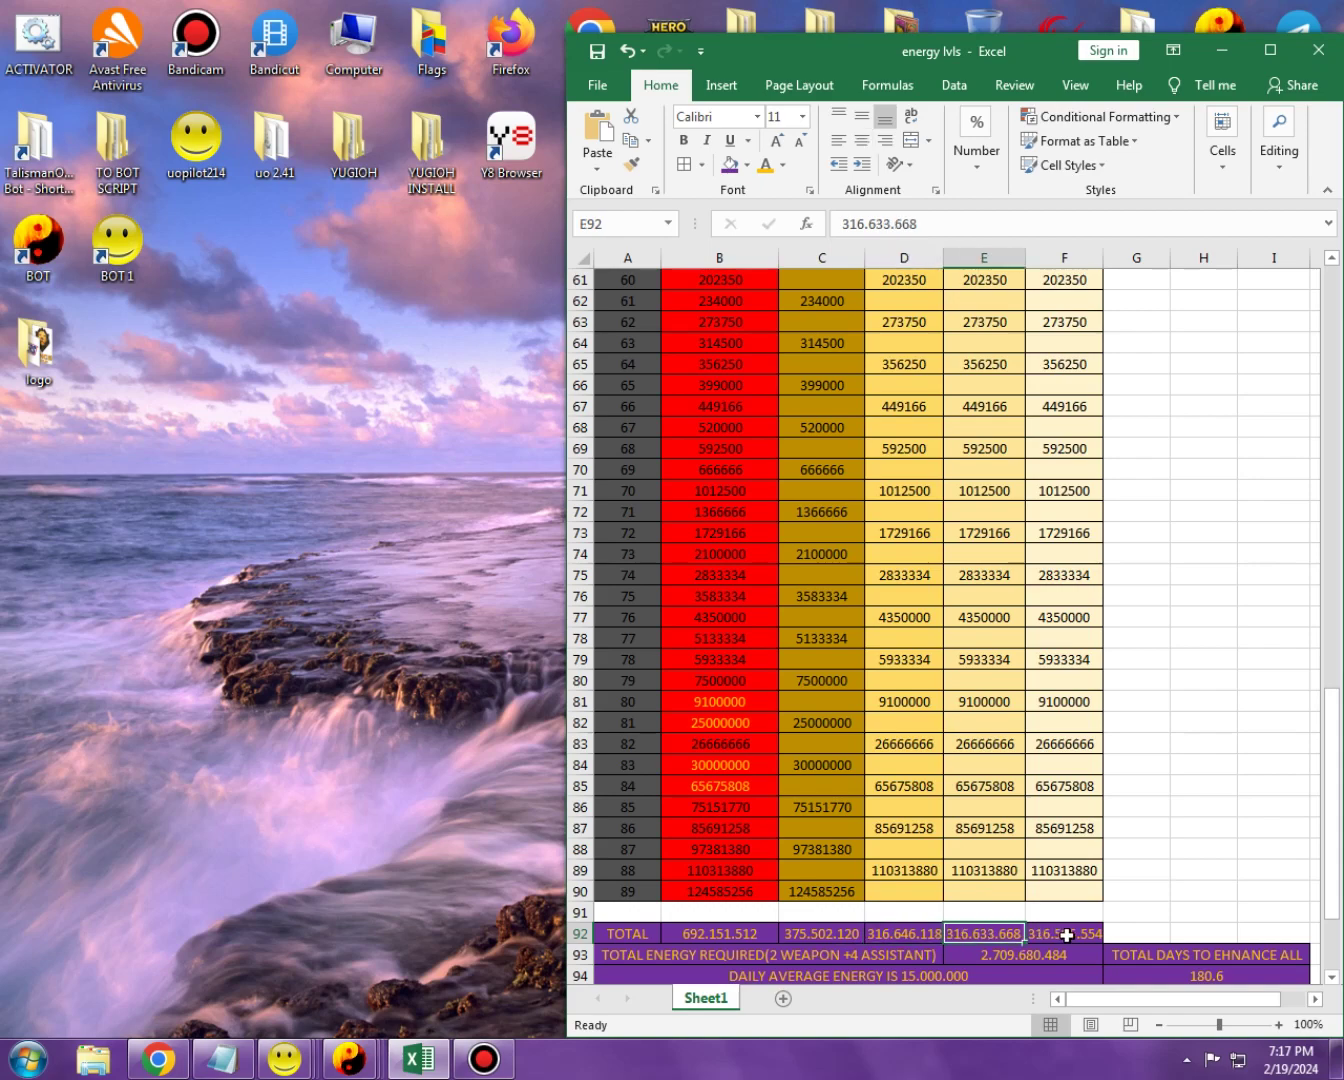
pyautogui.click(1066, 935)
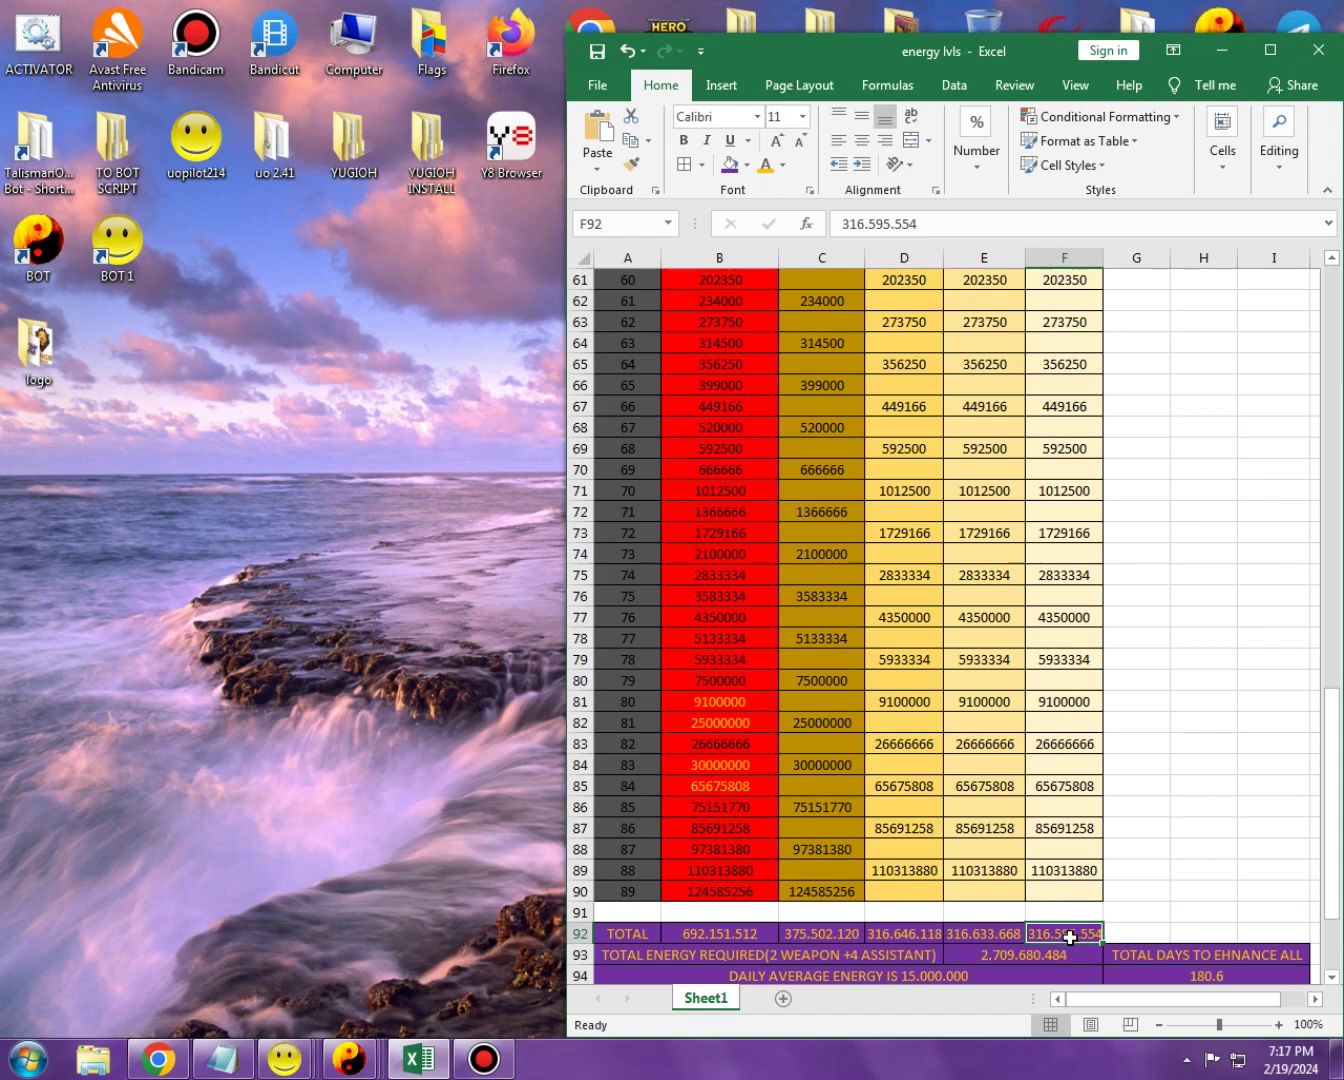
pyautogui.click(978, 936)
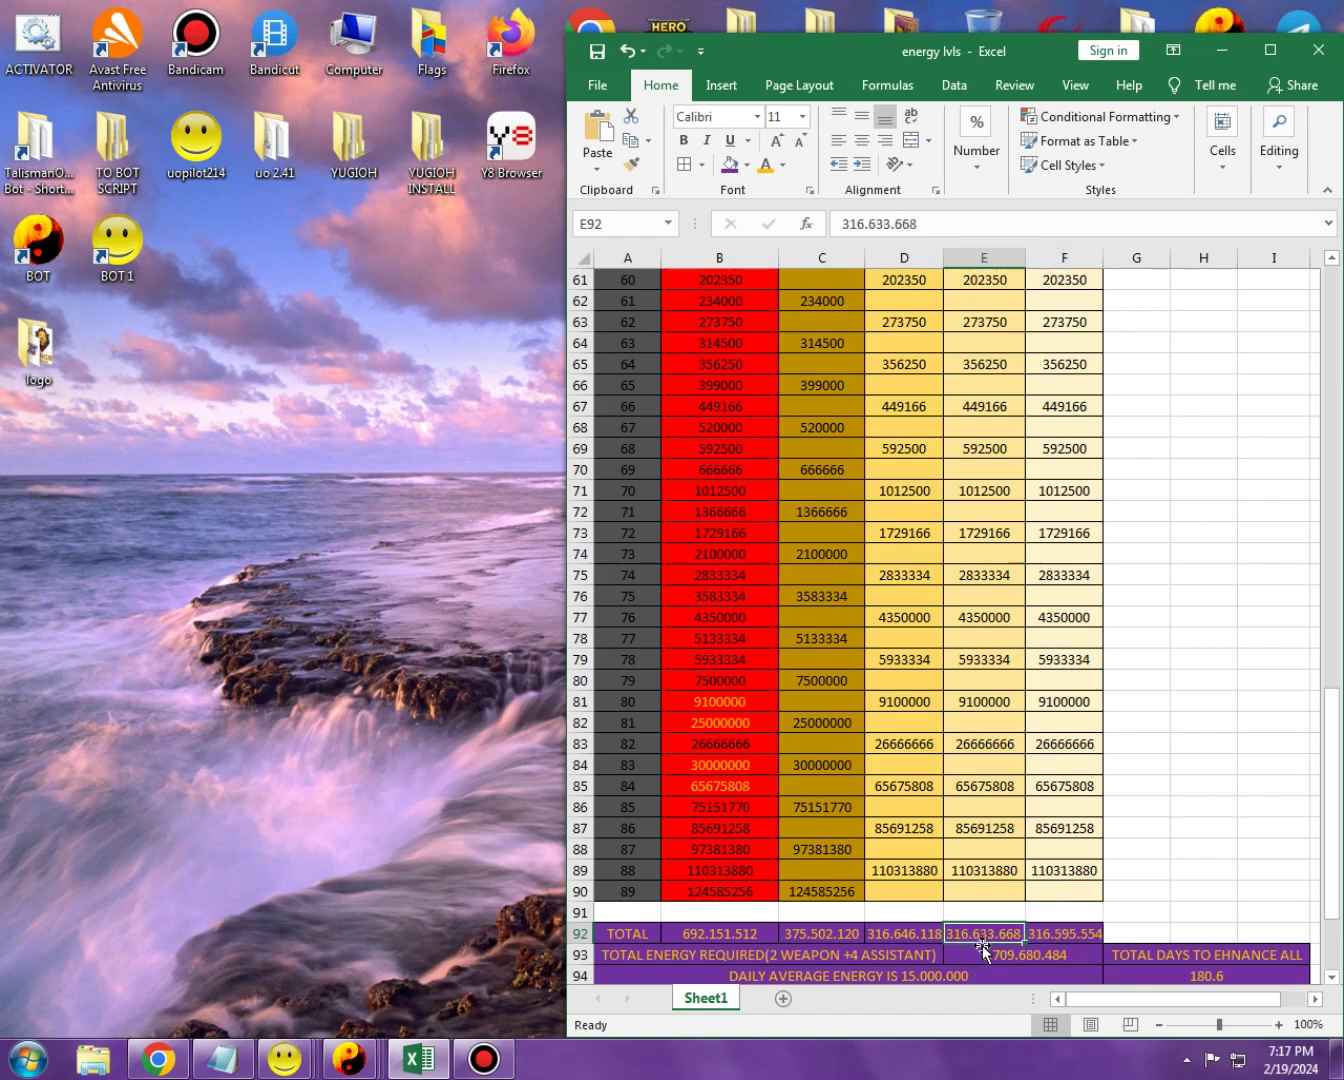
pyautogui.click(898, 936)
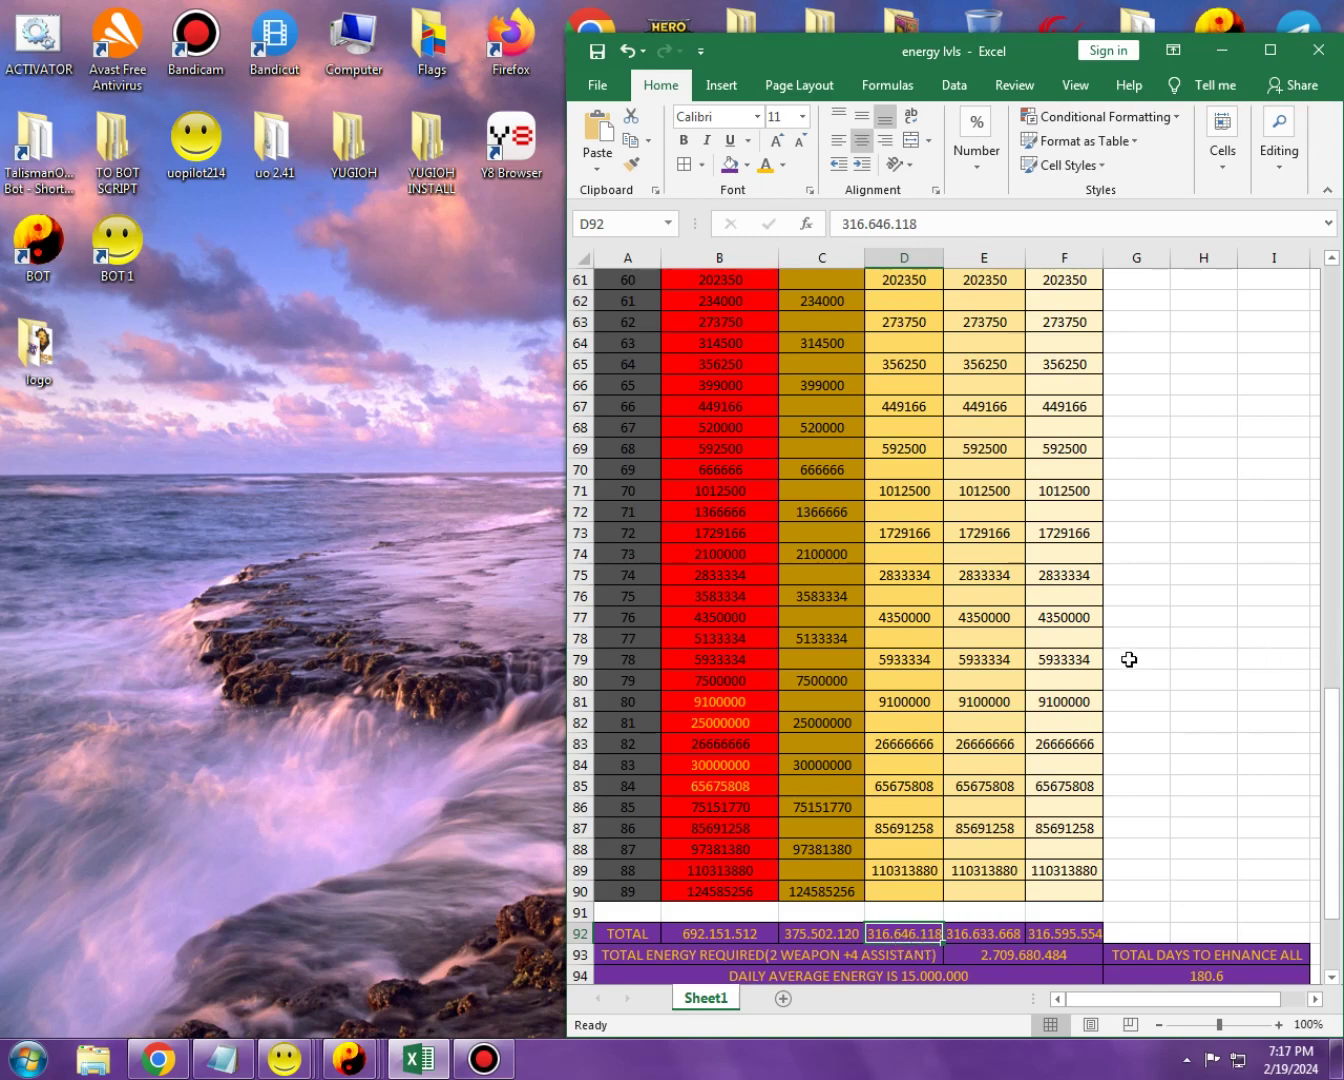
pyautogui.scroll(-2, 1129, 659)
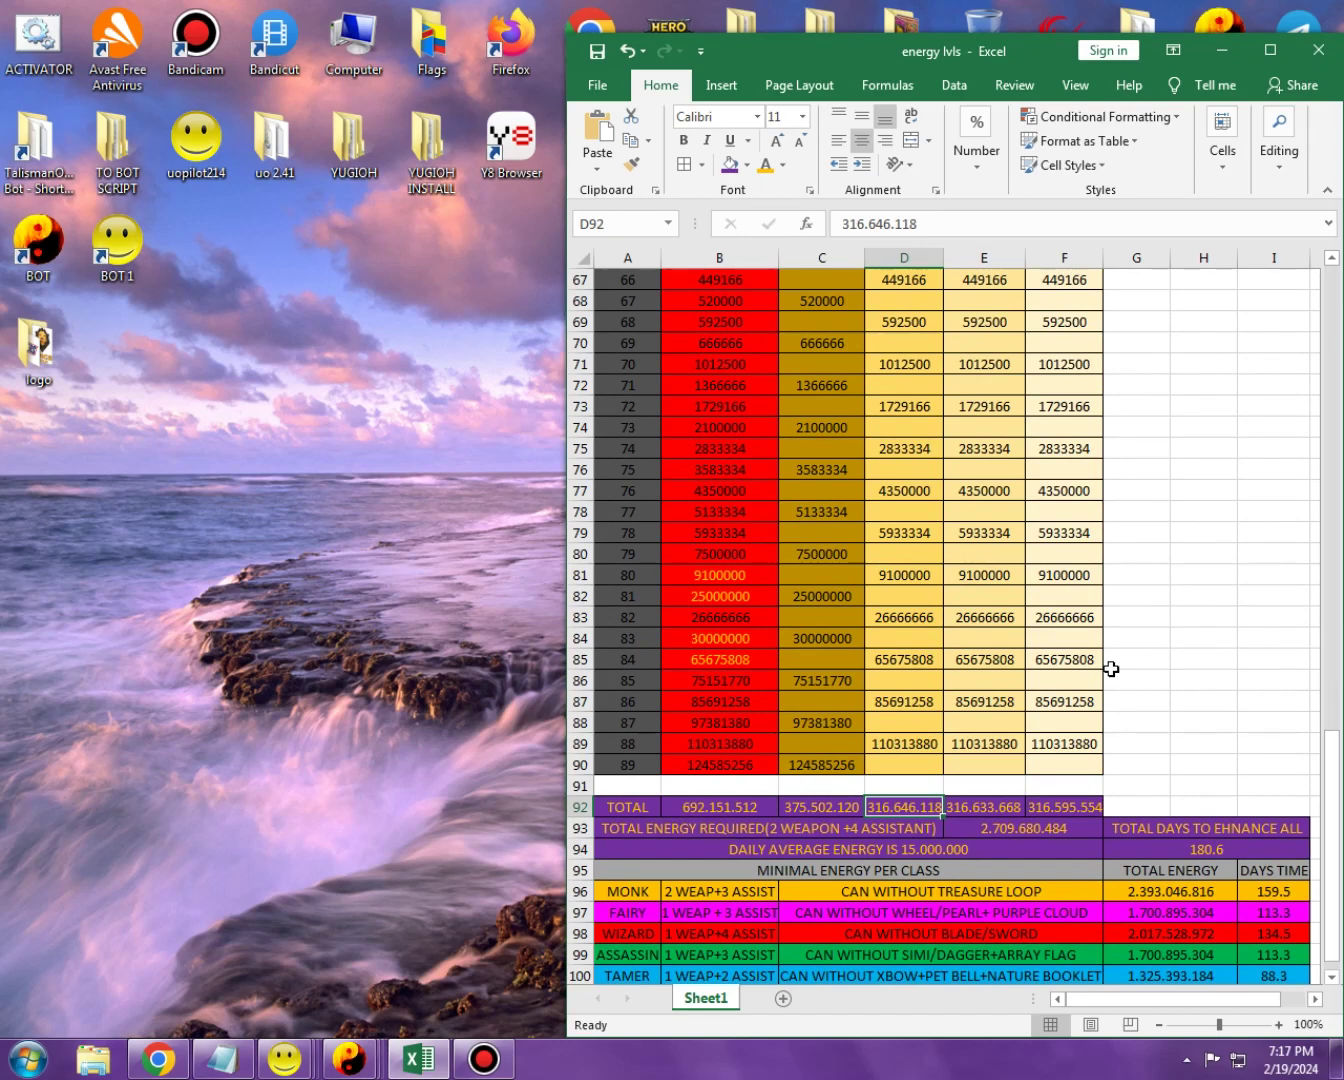
pyautogui.click(977, 830)
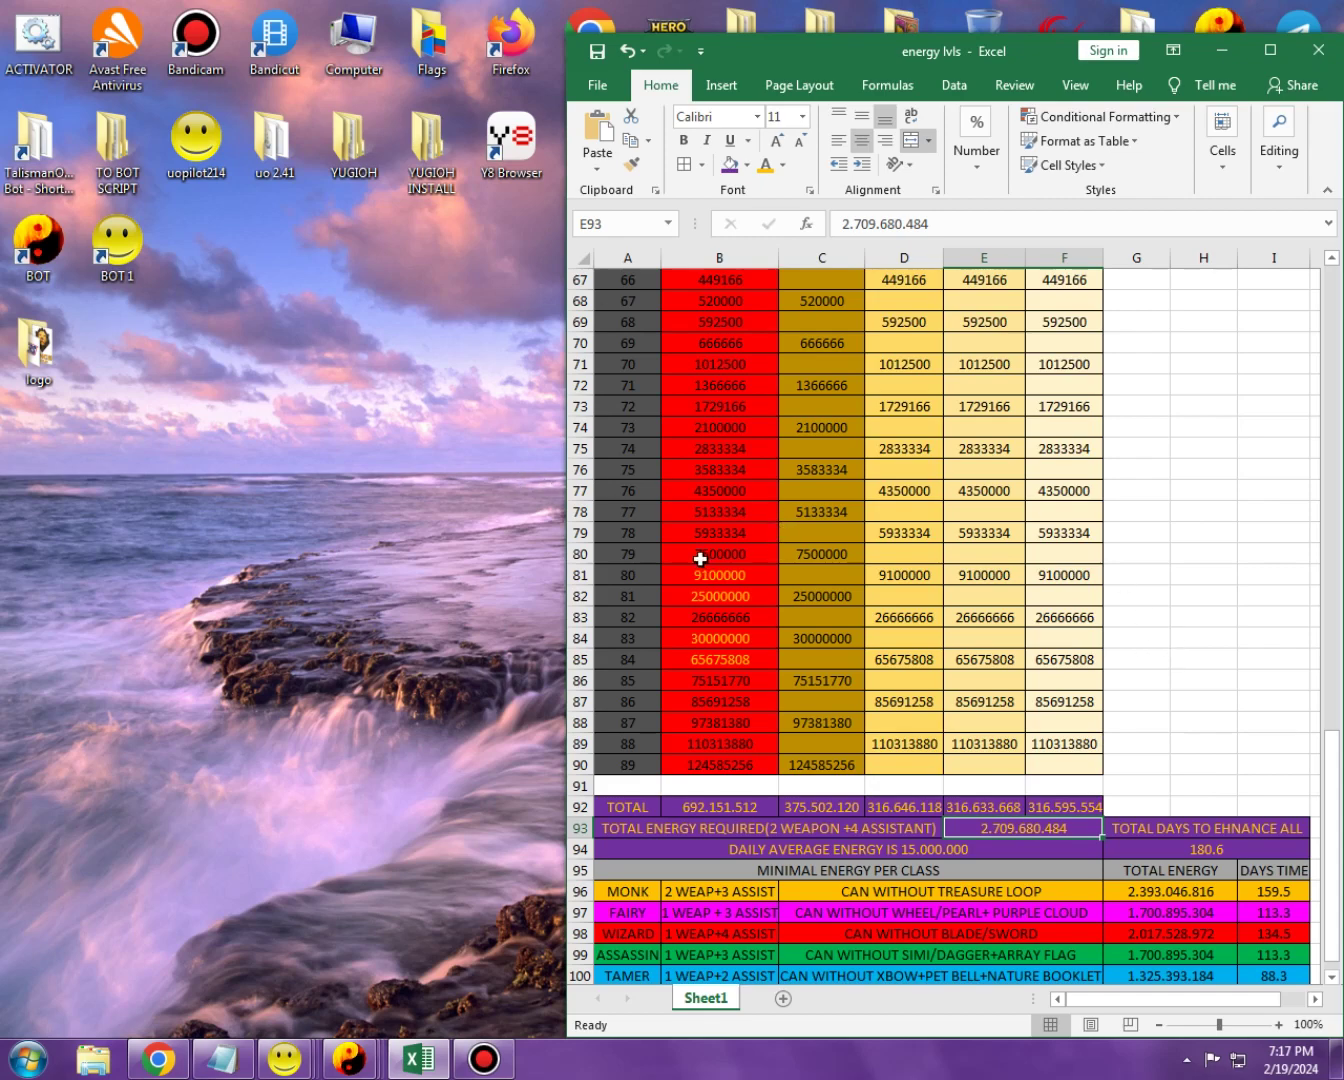
pyautogui.scroll(9, 702, 533)
pyautogui.scroll(-9, 703, 532)
pyautogui.moveTo(698, 575); pyautogui.dragTo(736, 583)
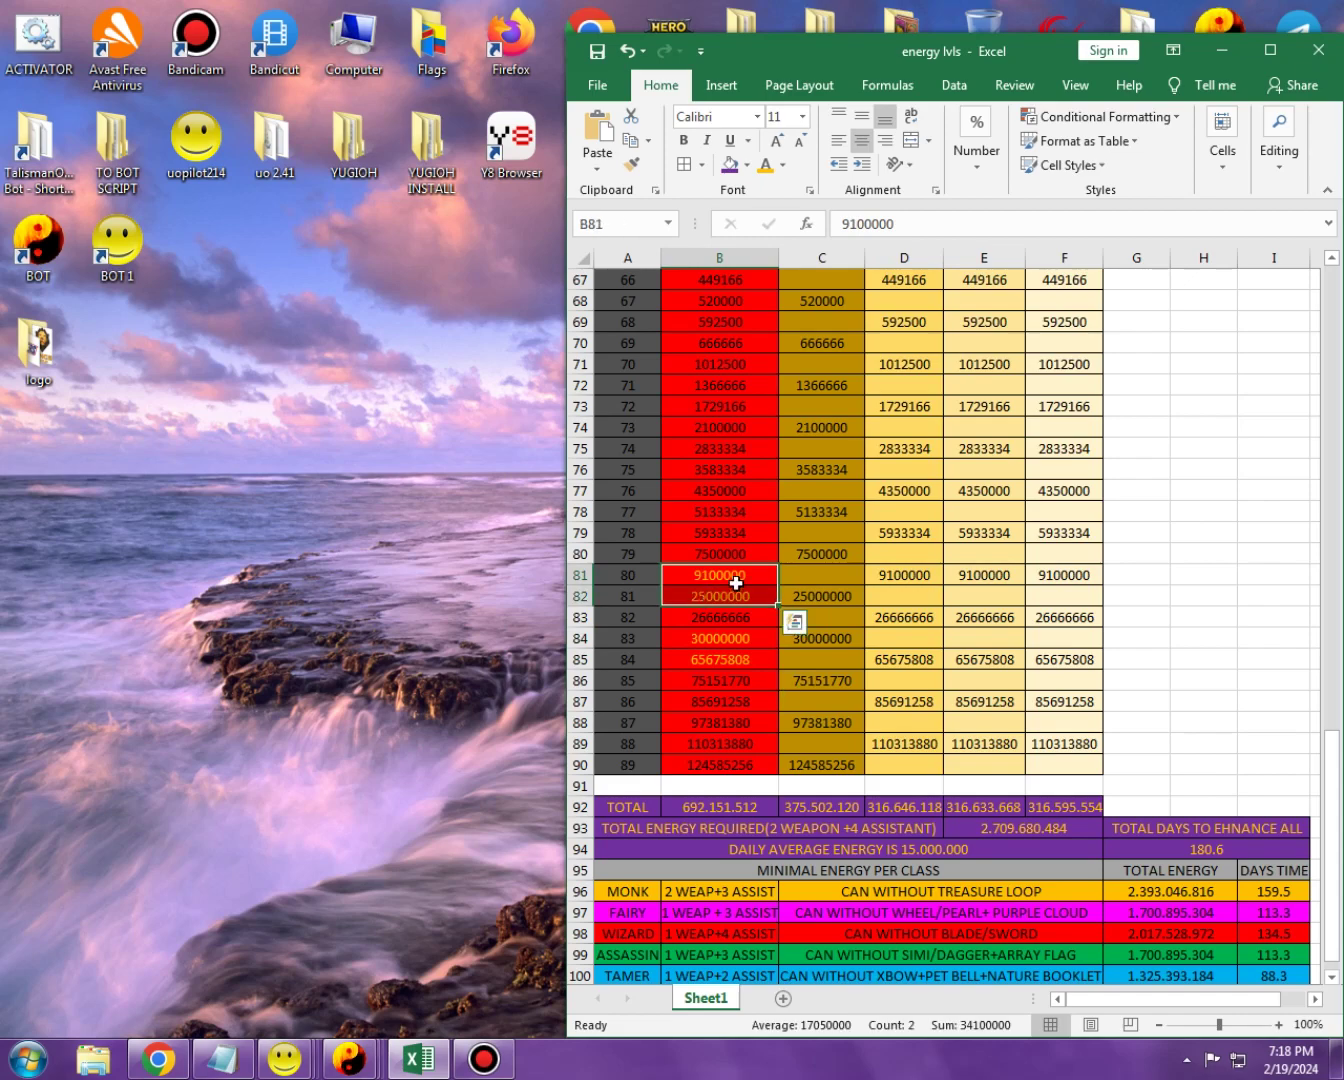
pyautogui.click(725, 519)
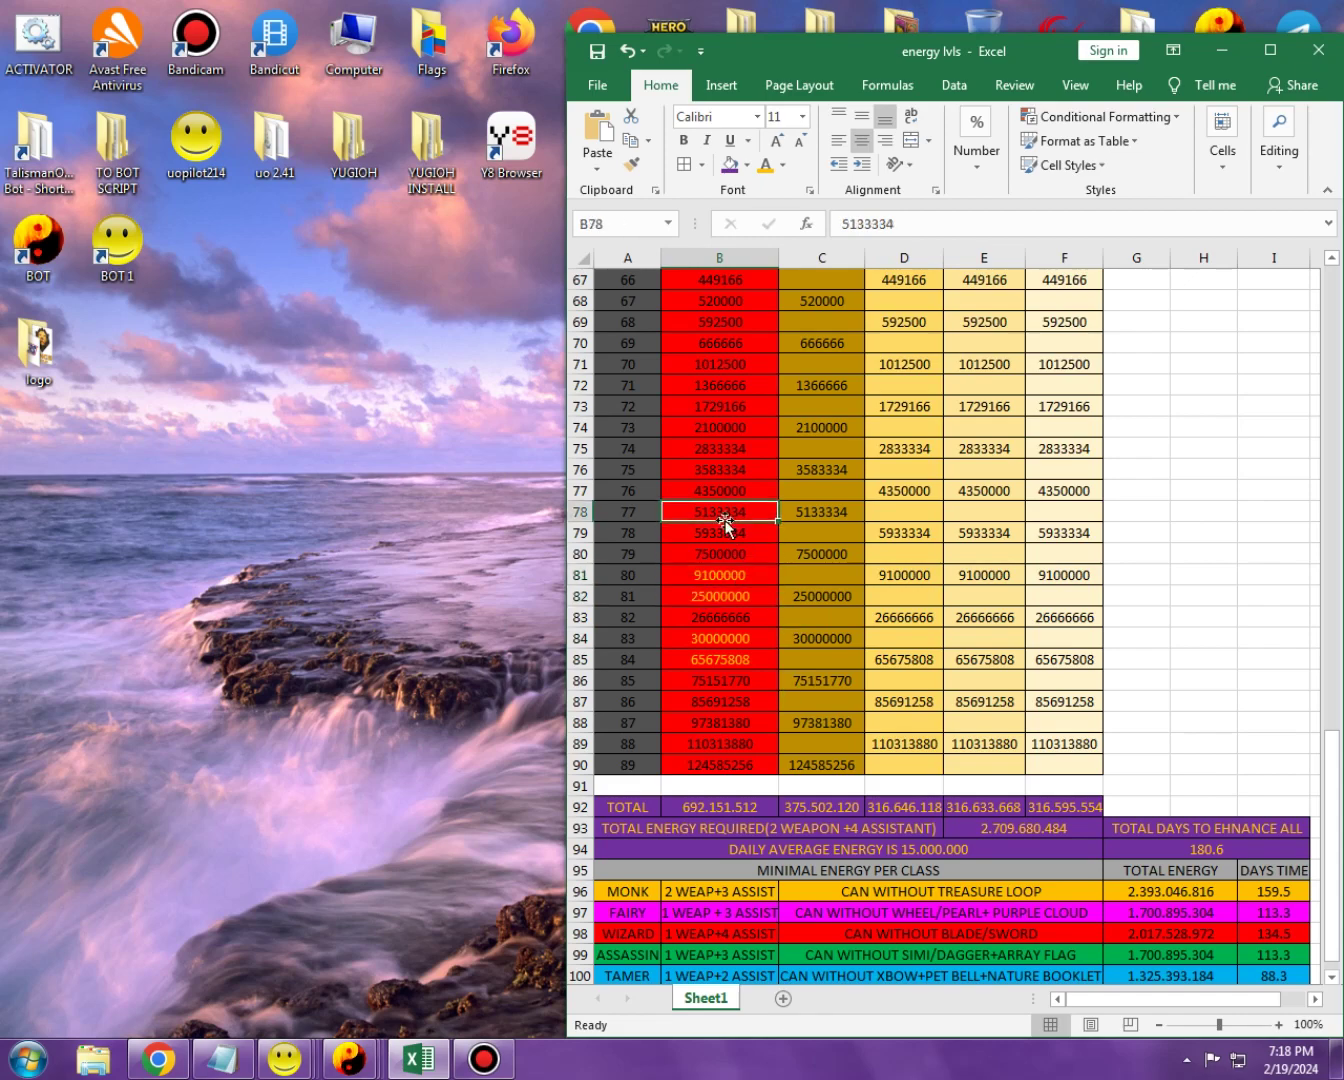
pyautogui.moveTo(704, 571); pyautogui.dragTo(701, 660)
pyautogui.click(699, 576)
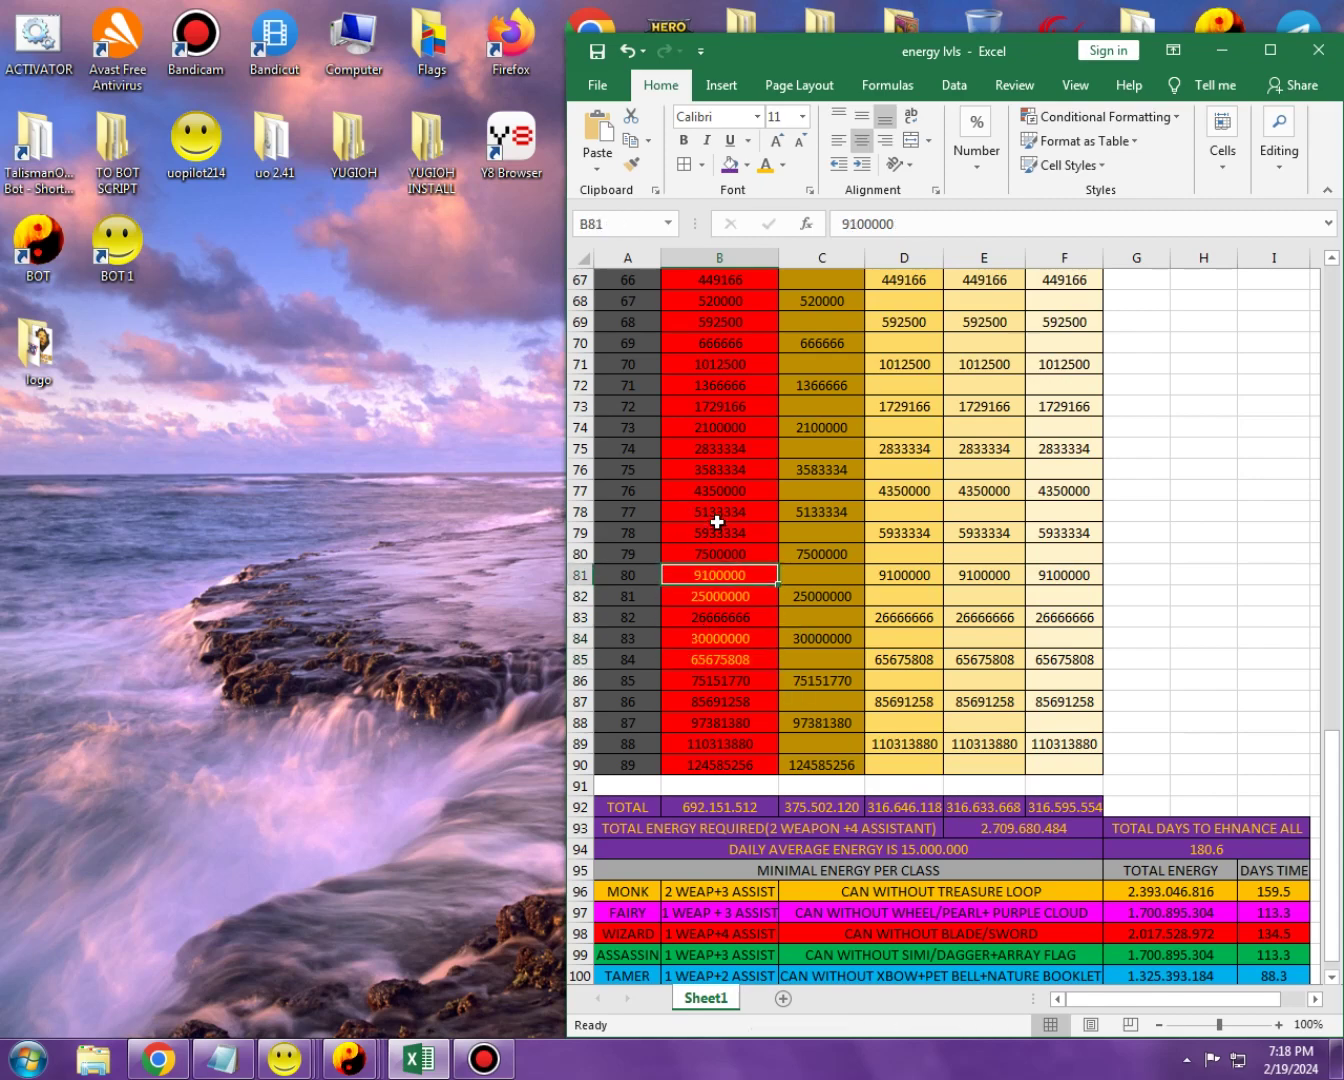
pyautogui.click(688, 599)
pyautogui.click(710, 638)
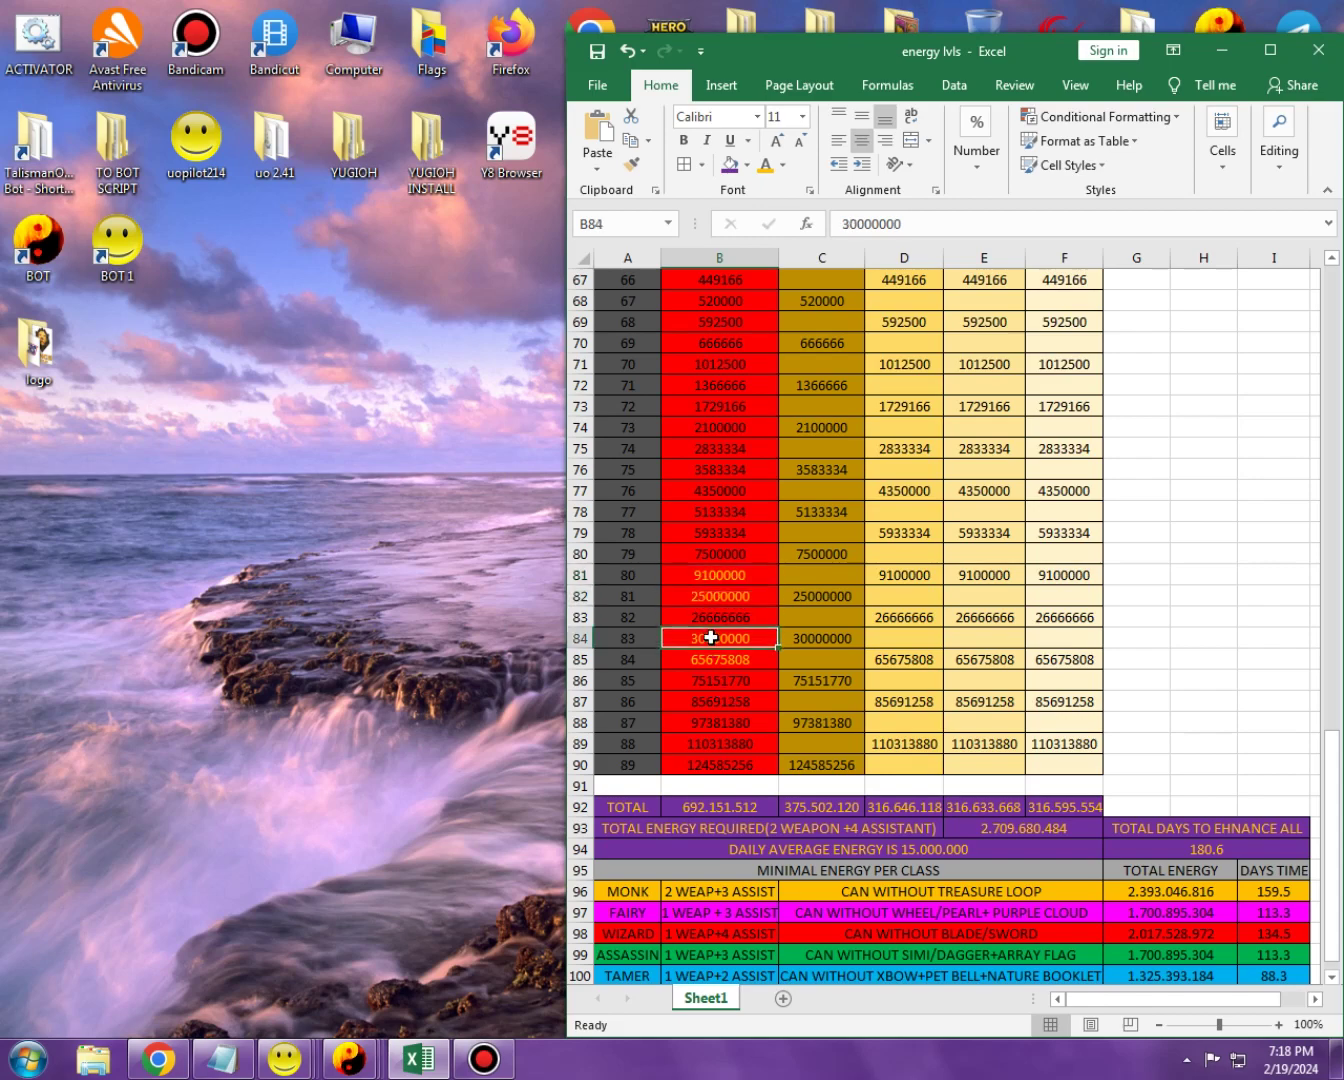
pyautogui.click(711, 662)
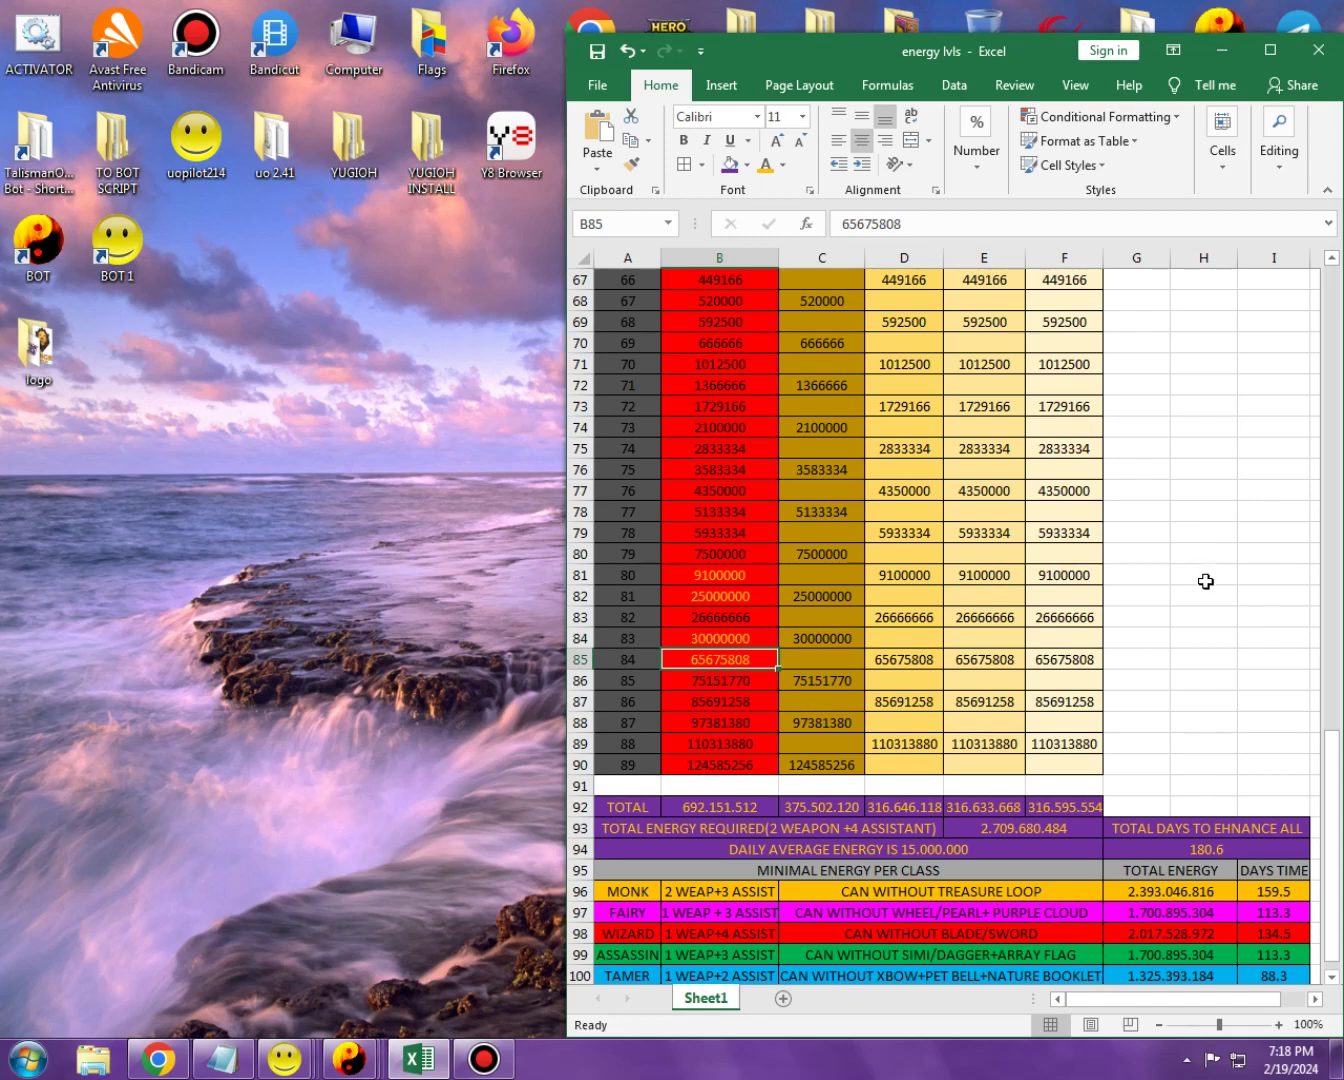
pyautogui.moveTo(705, 573); pyautogui.dragTo(710, 592)
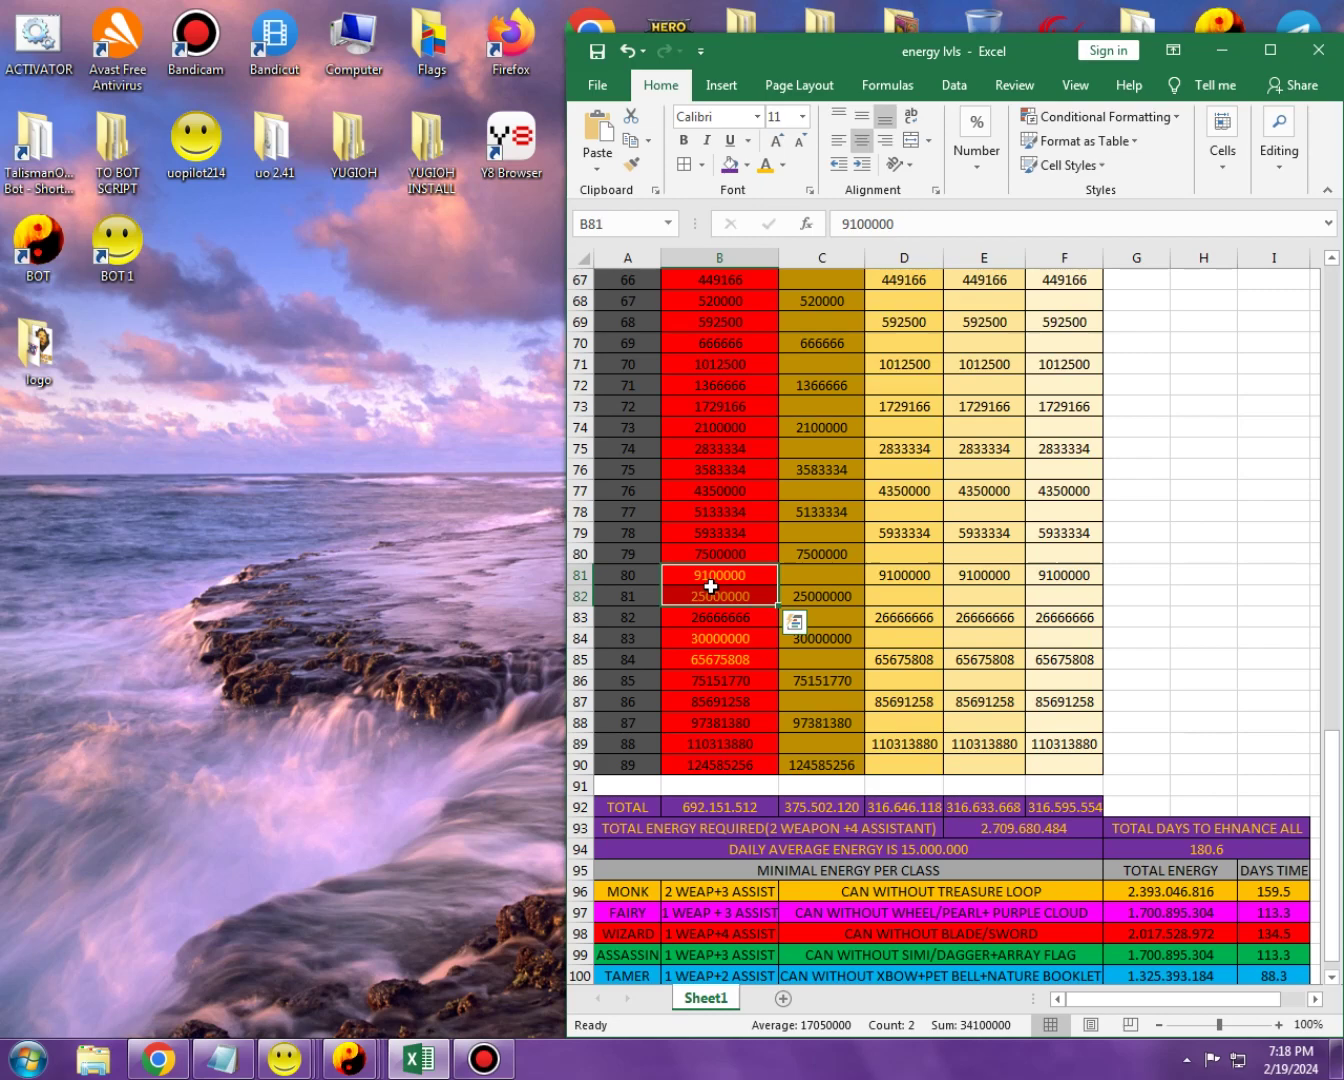
pyautogui.scroll(5, 706, 547)
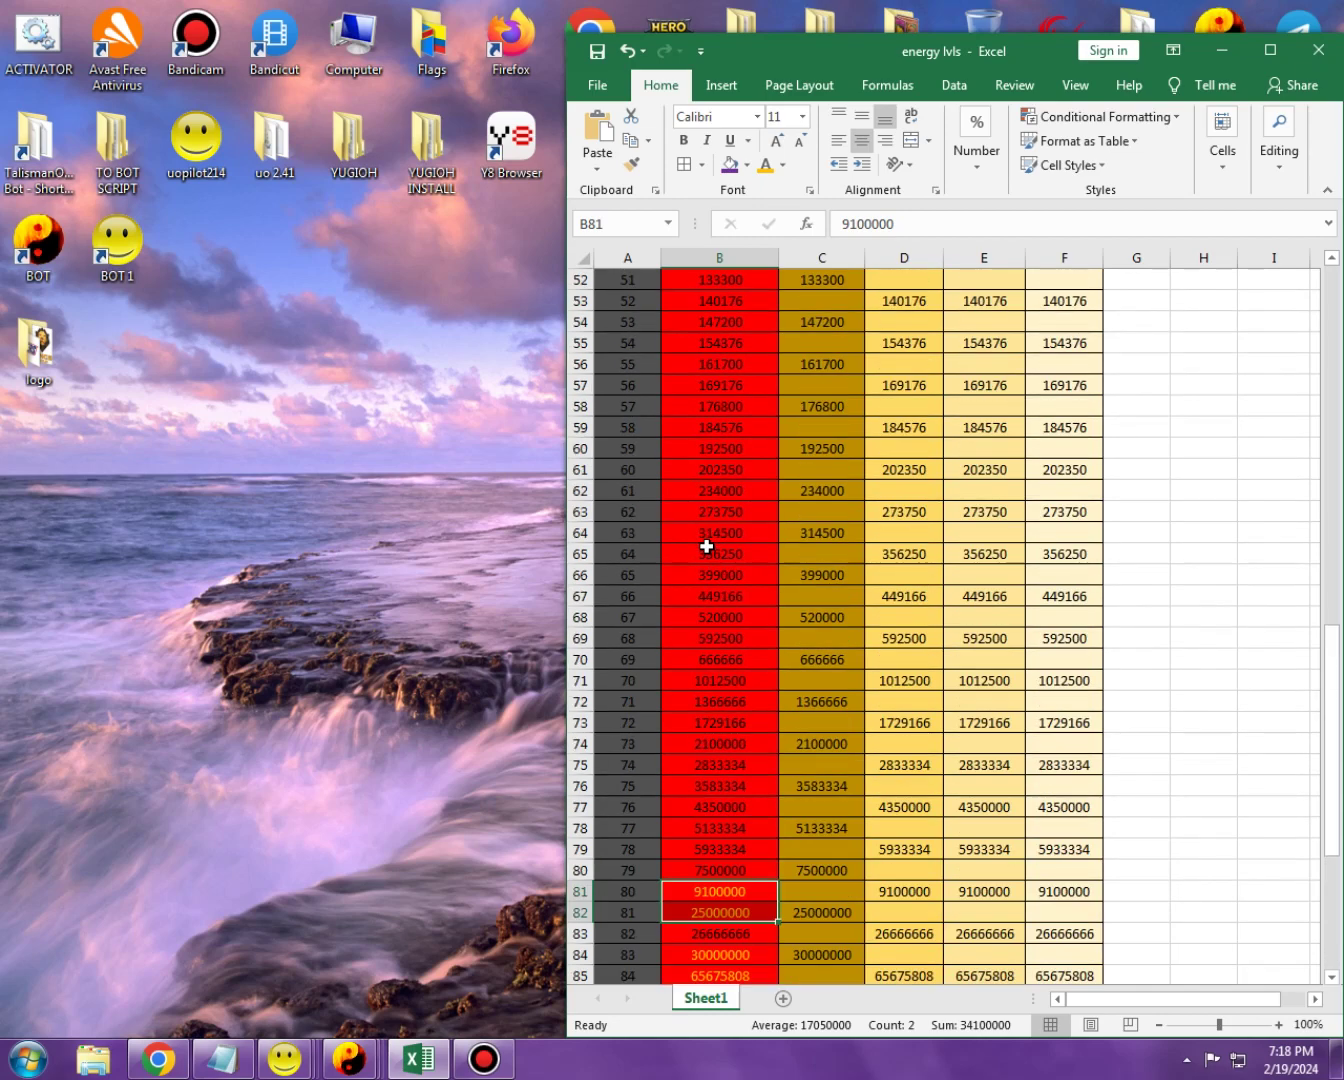
pyautogui.click(705, 551)
pyautogui.scroll(14, 706, 580)
pyautogui.scroll(3, 709, 625)
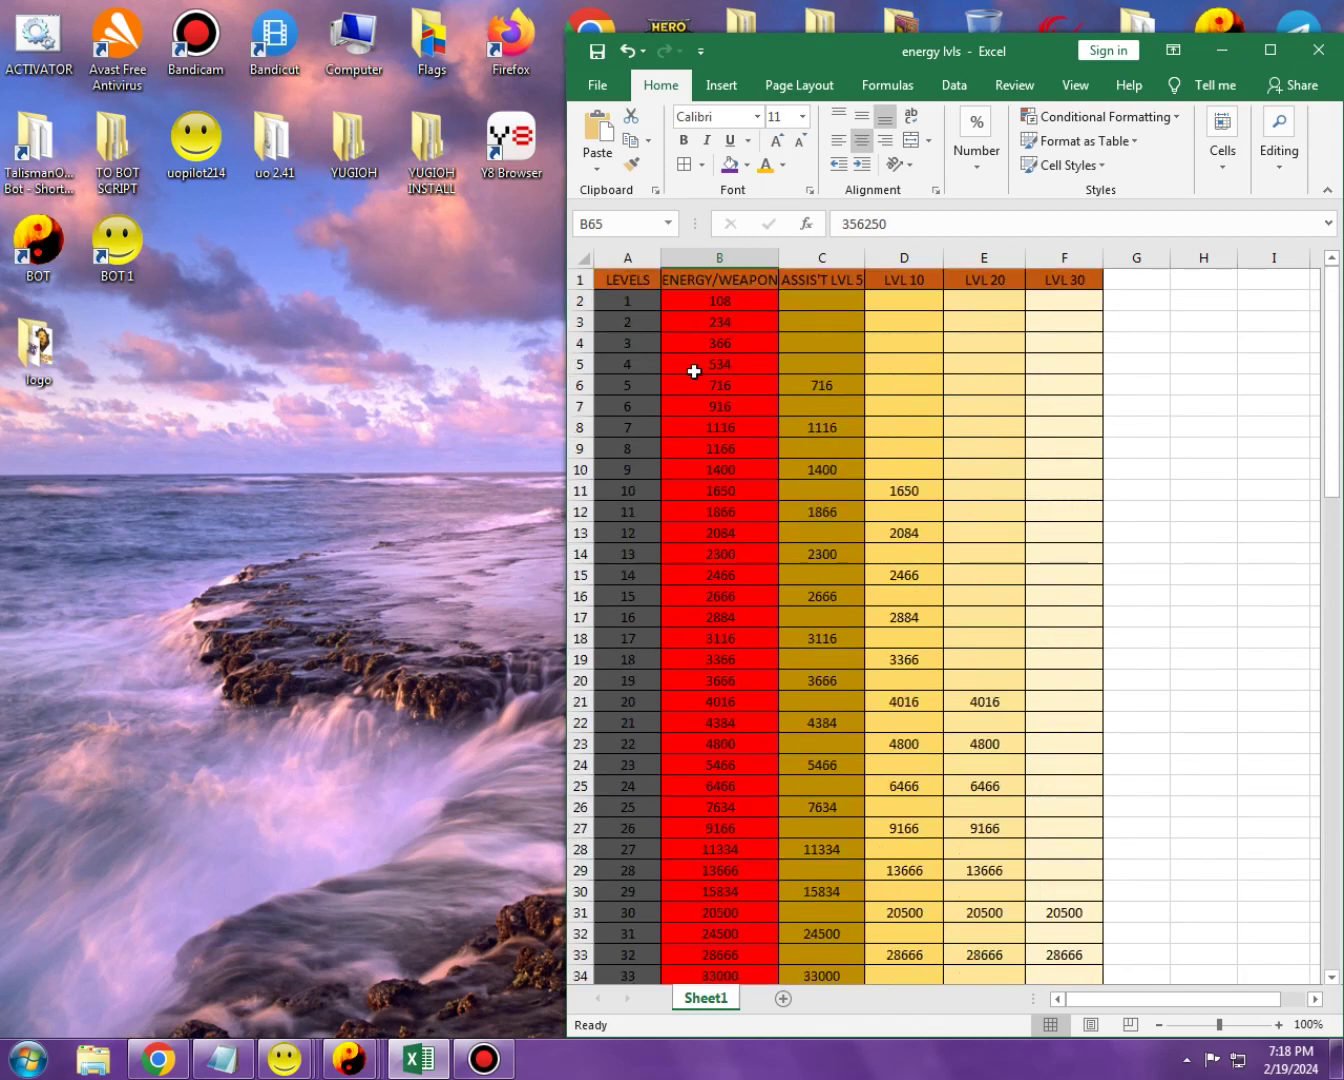
pyautogui.scroll(-3, 703, 504)
pyautogui.scroll(-4, 704, 523)
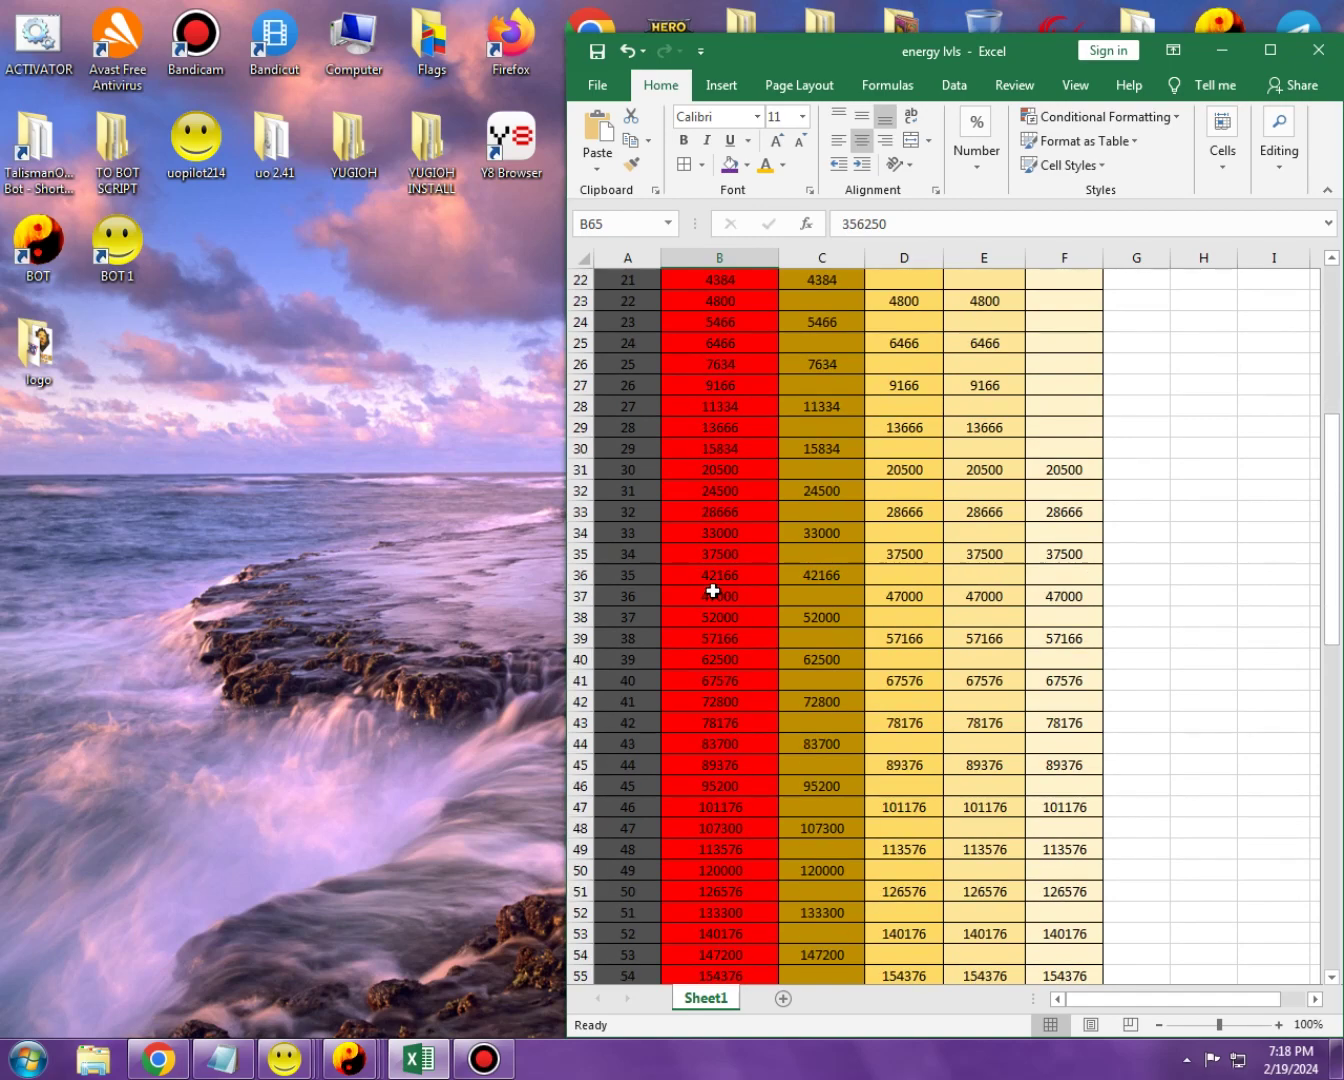
pyautogui.scroll(-4, 713, 592)
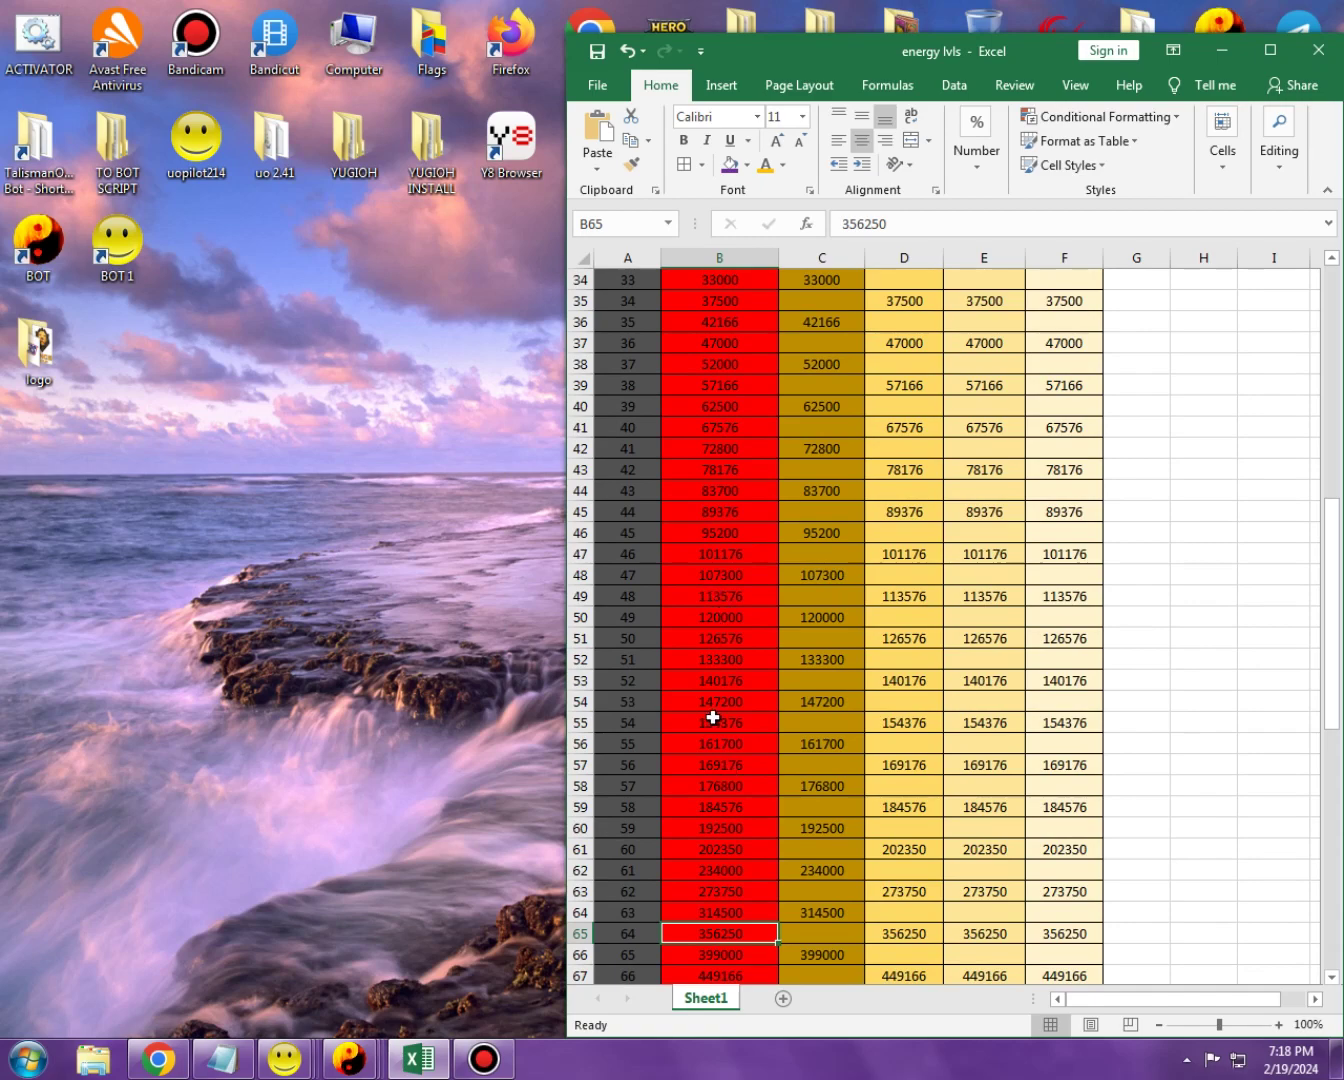
pyautogui.scroll(-10, 710, 714)
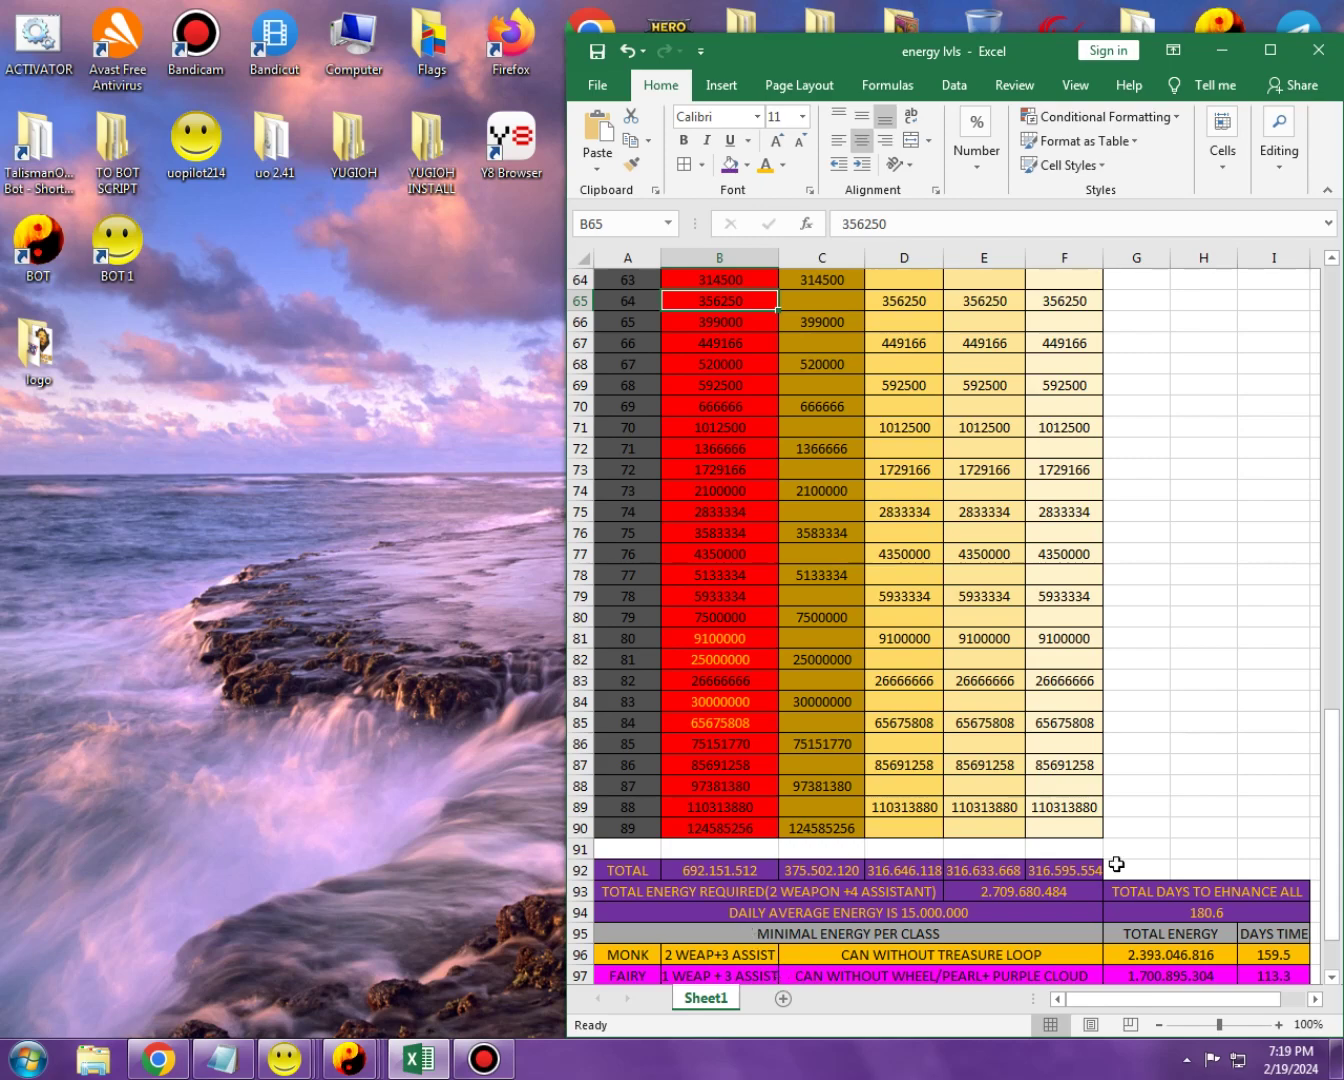
pyautogui.click(1171, 914)
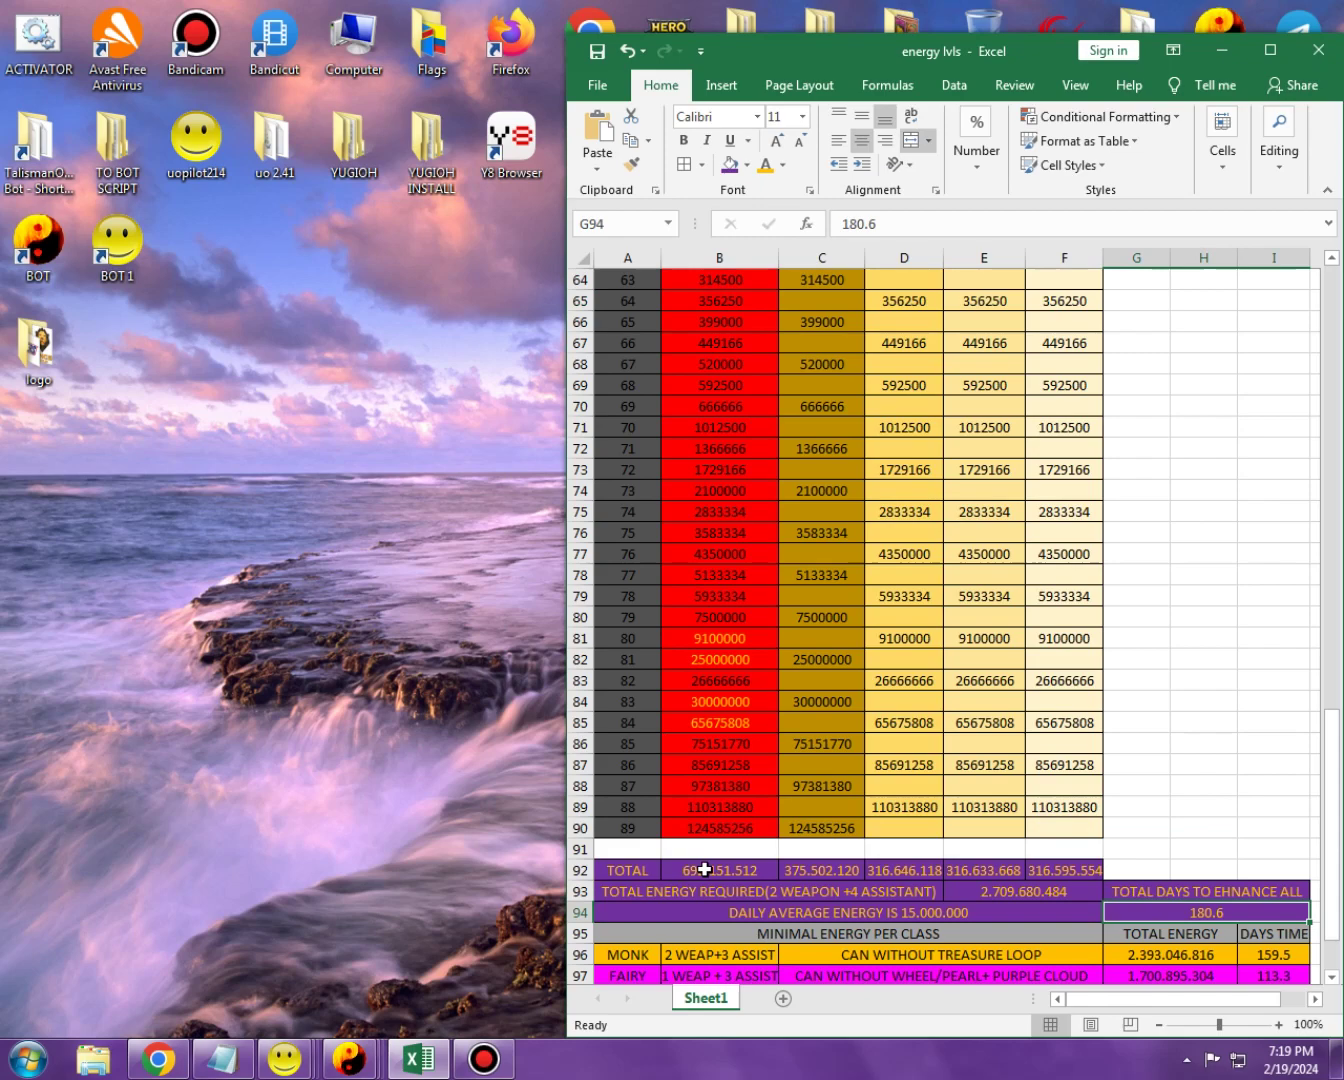
pyautogui.click(704, 869)
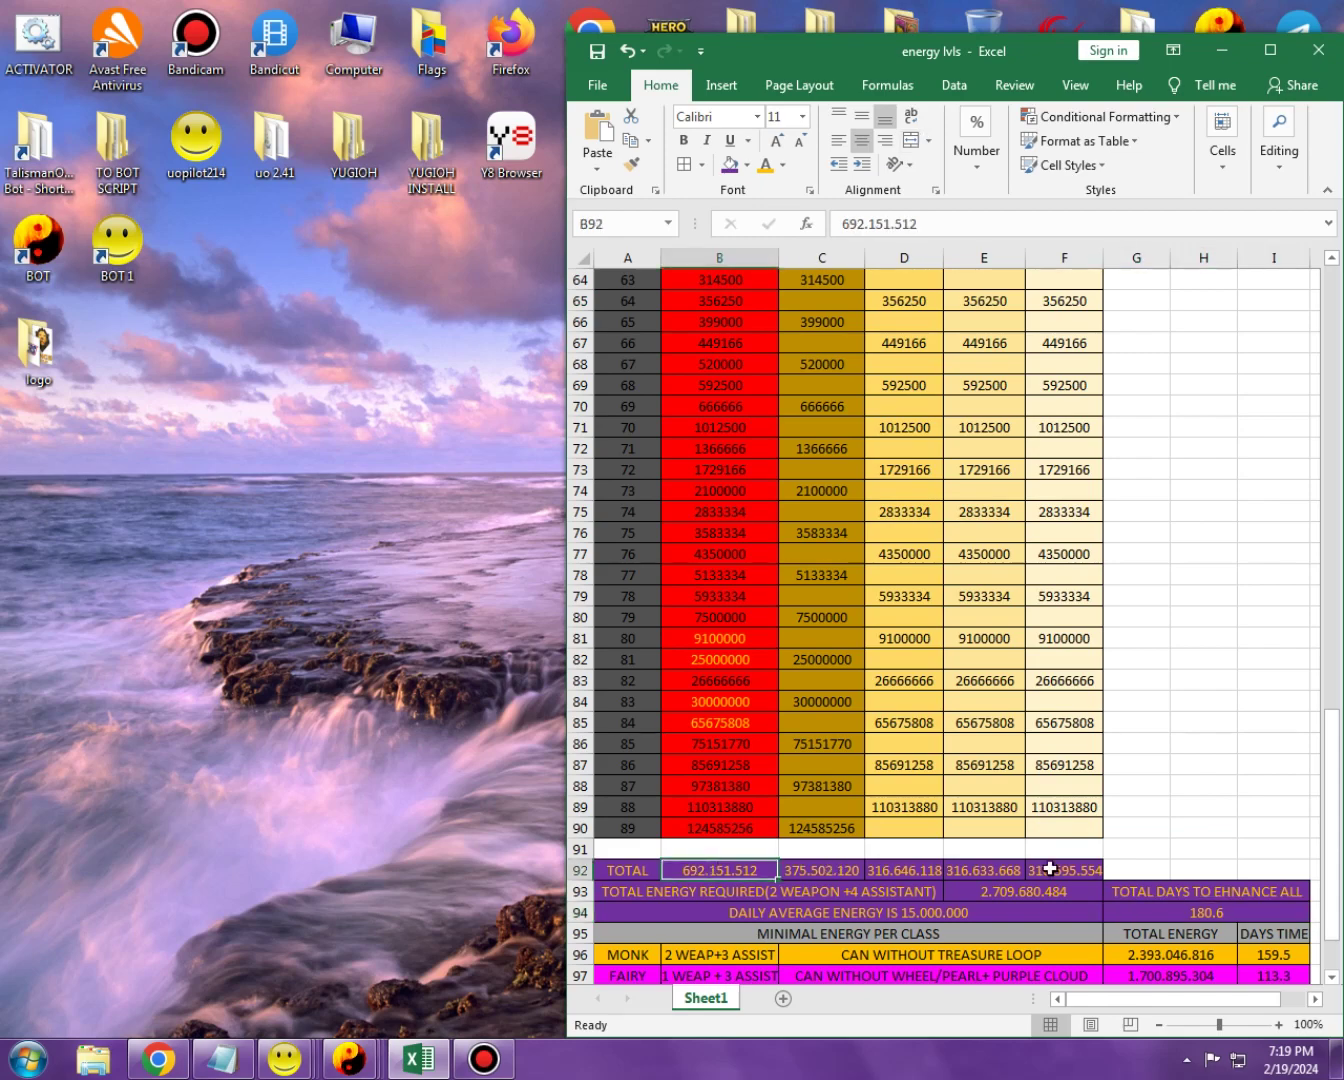
pyautogui.click(730, 914)
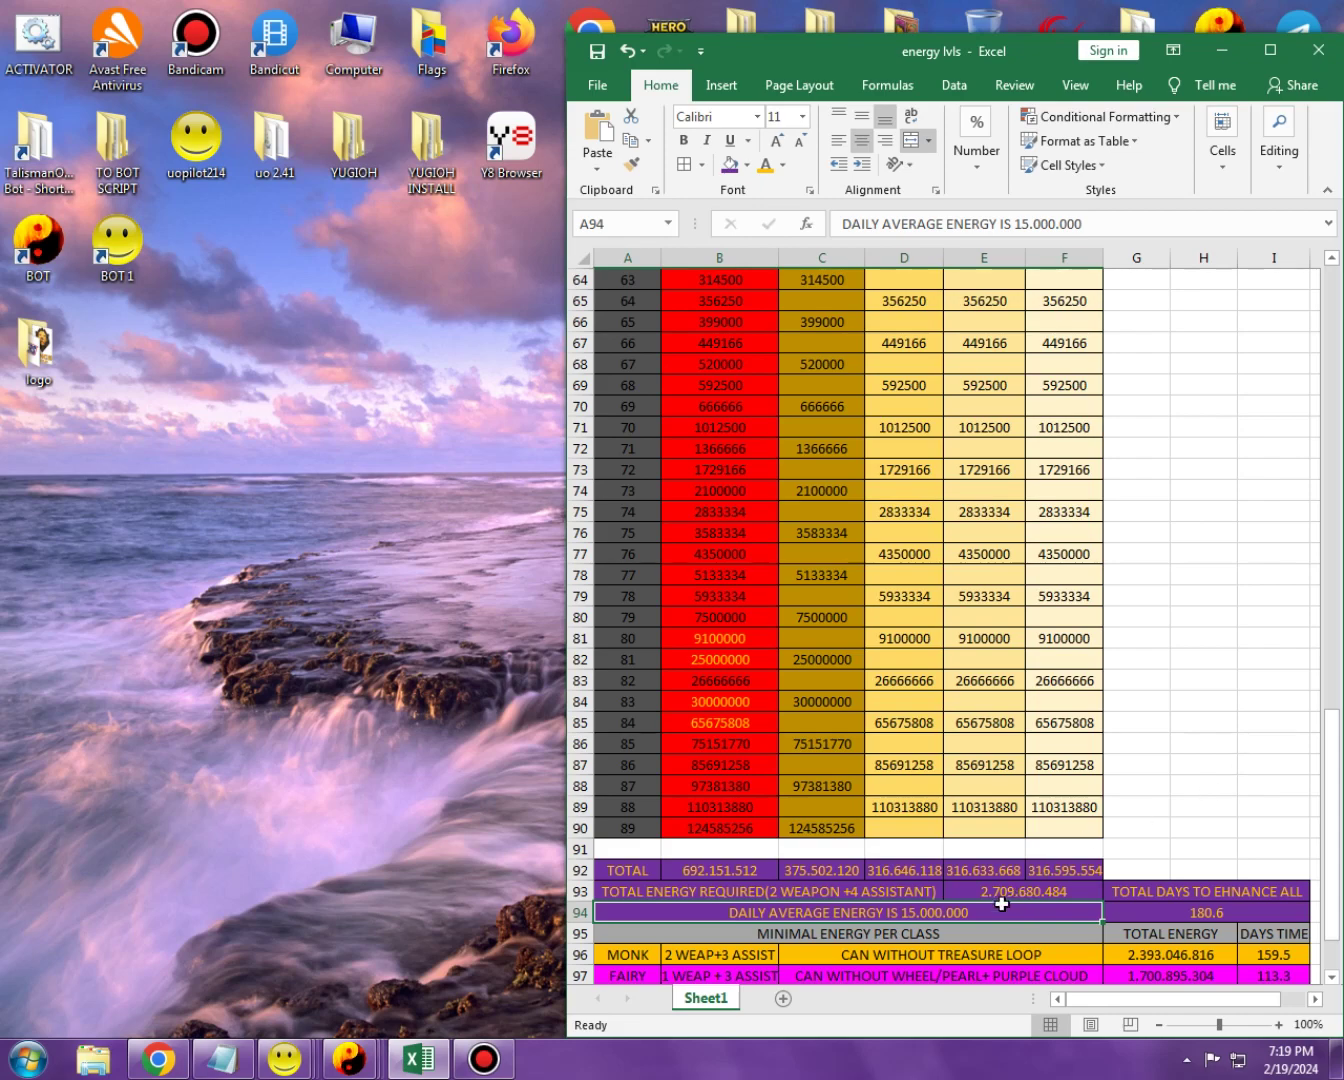
pyautogui.scroll(-2, 1127, 727)
pyautogui.click(1015, 766)
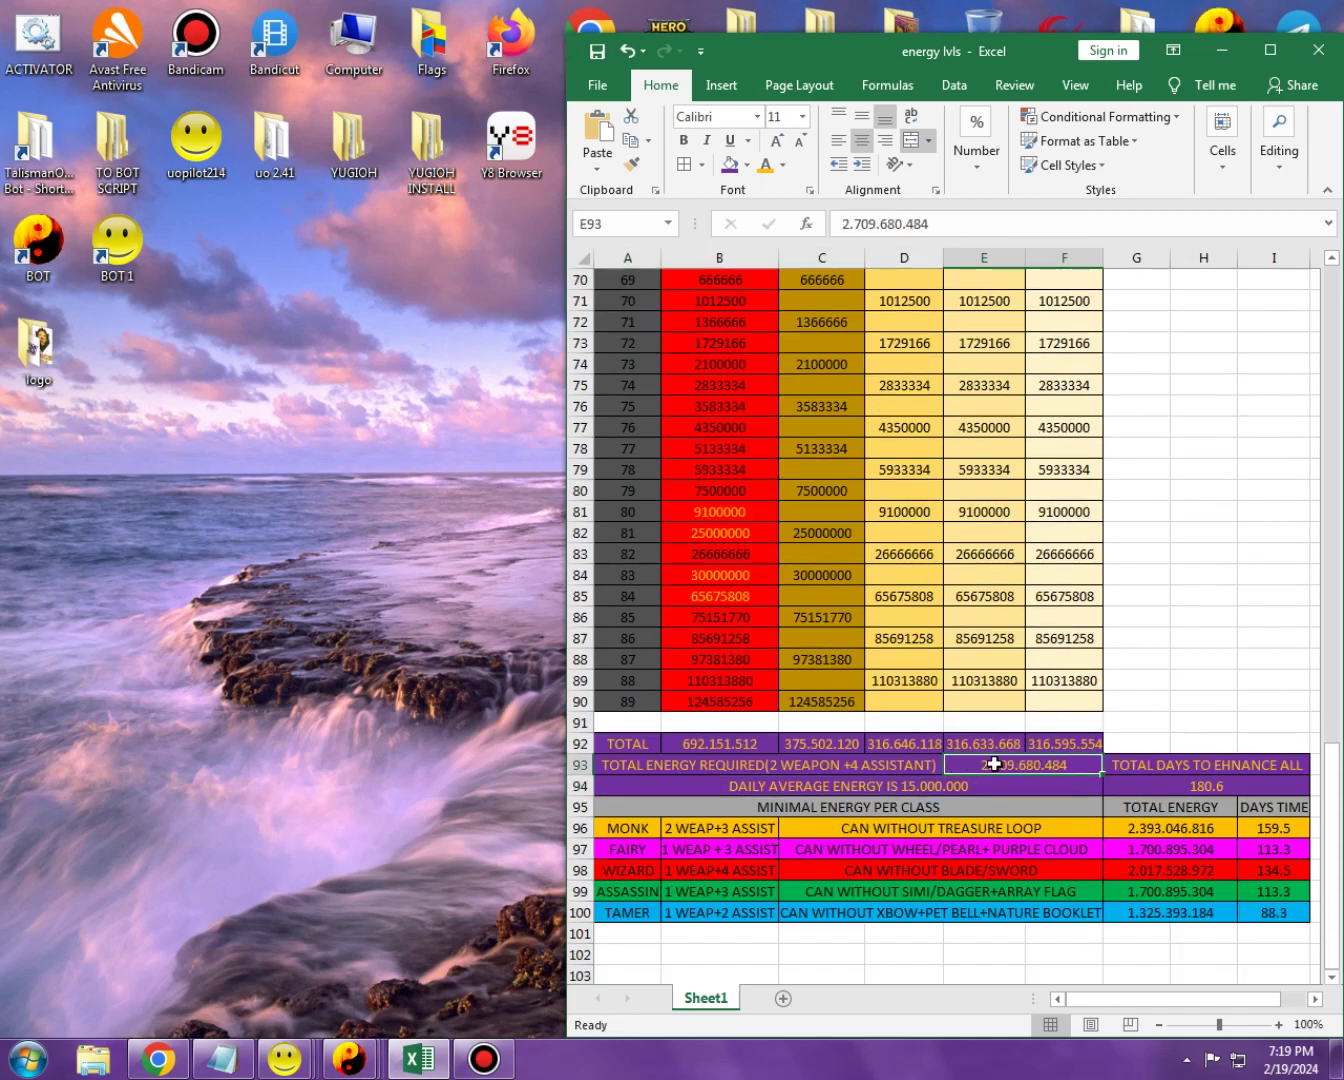
pyautogui.click(928, 788)
pyautogui.click(1242, 785)
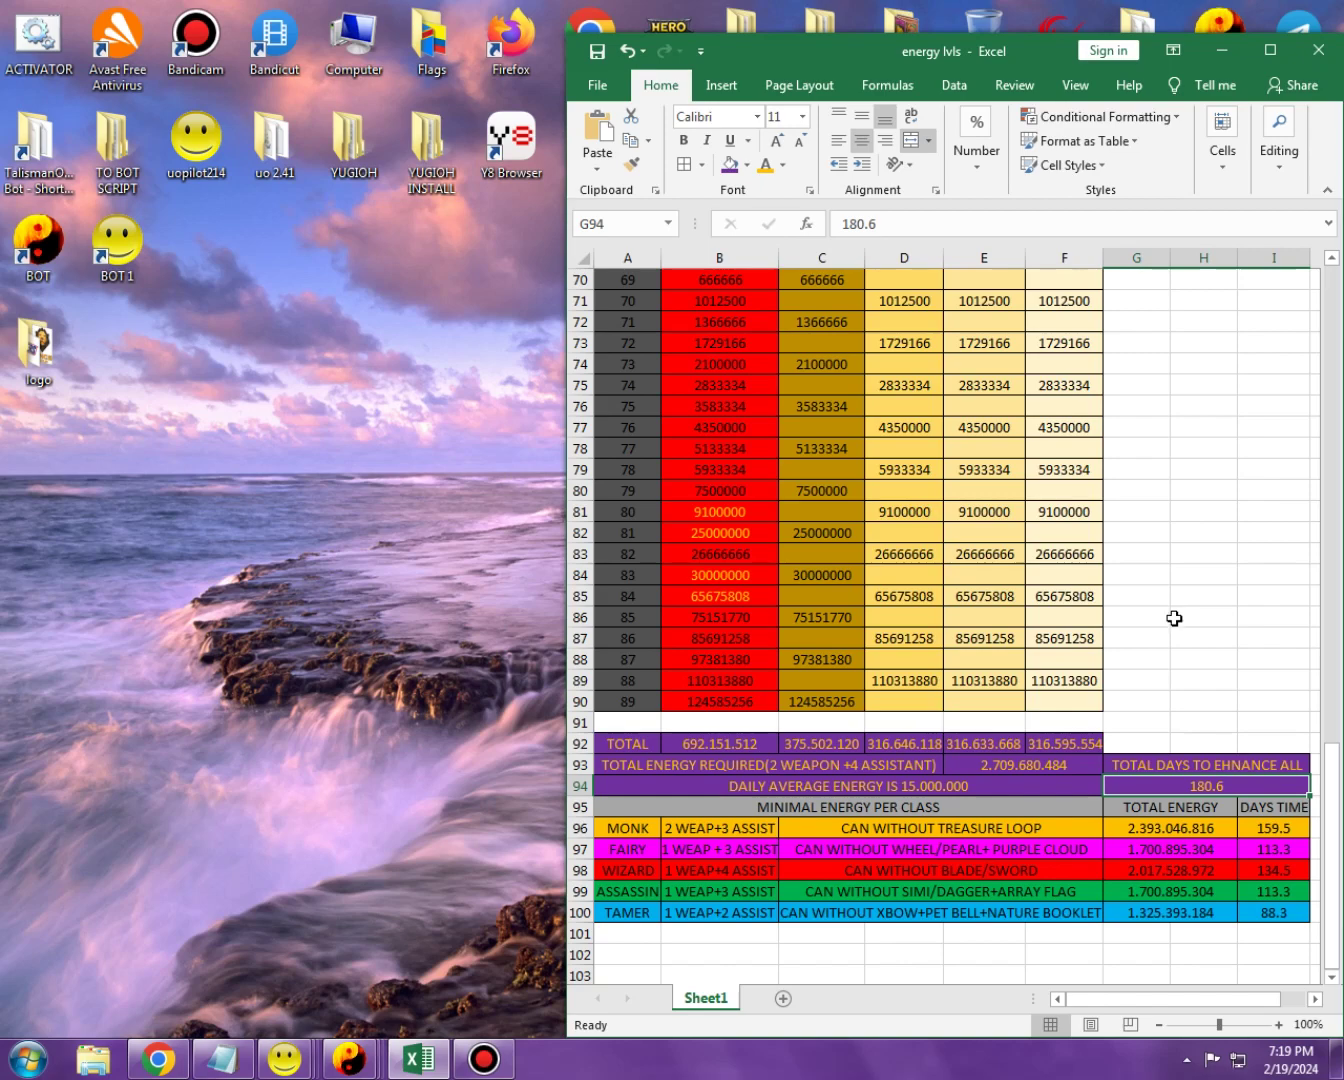
pyautogui.click(1172, 619)
pyautogui.click(1200, 782)
# - Switch to Talisman Online and open the Character panel to check current energy
pyautogui.moveTo(352, 1055)
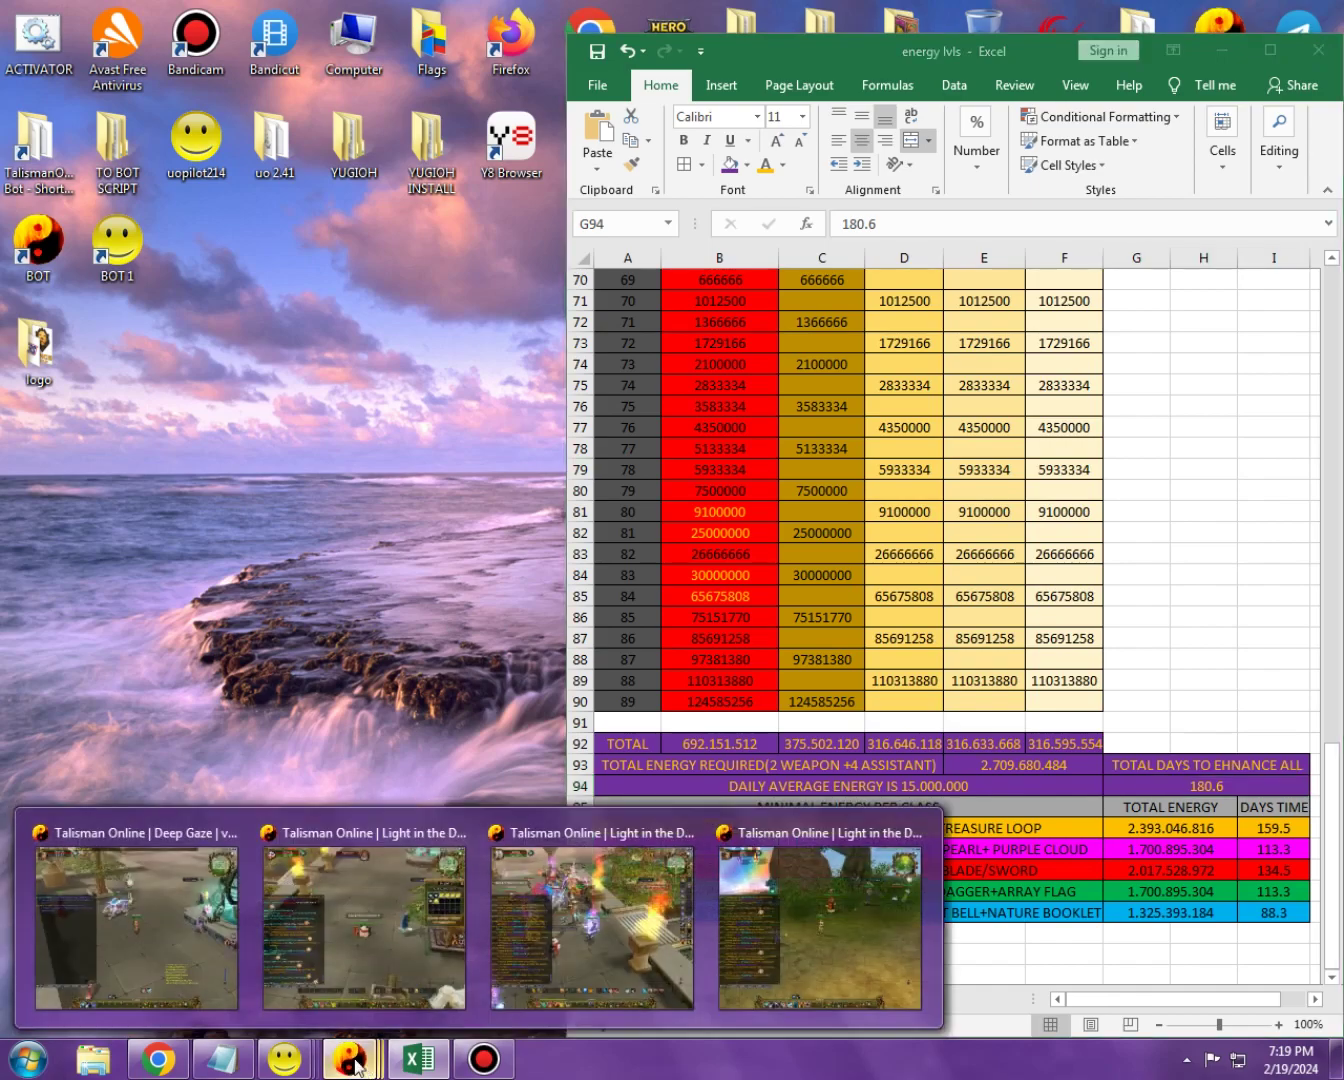
pyautogui.click(556, 928)
pyautogui.press('c')
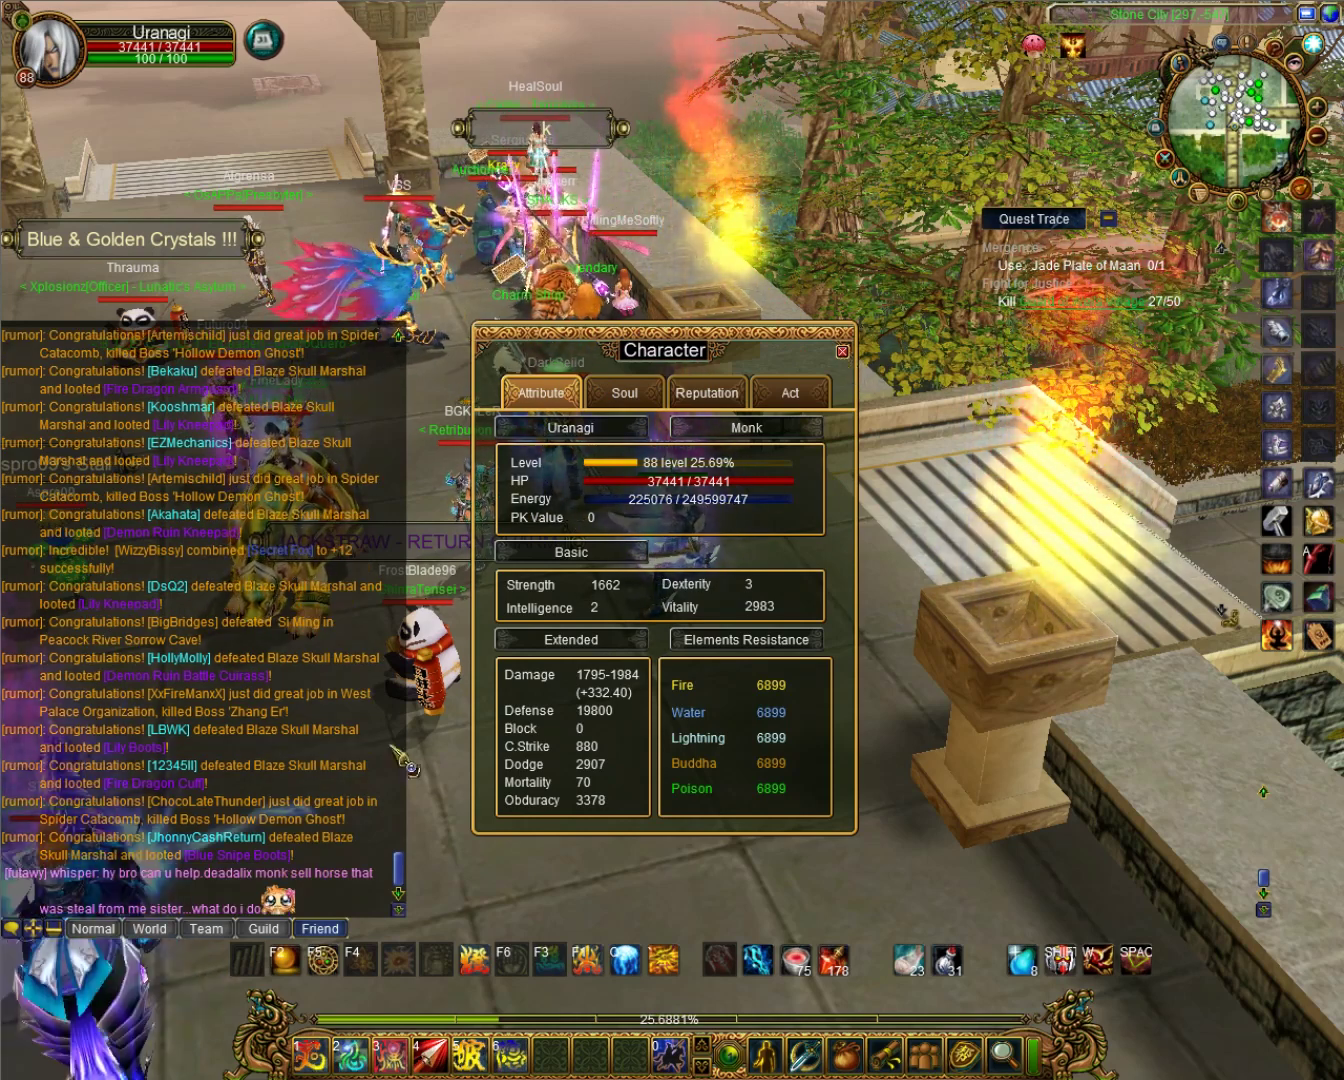
# - Whisper the other player 'can u wait 10 mins'
pyautogui.click(42, 873)
pyautogui.write('cabn')
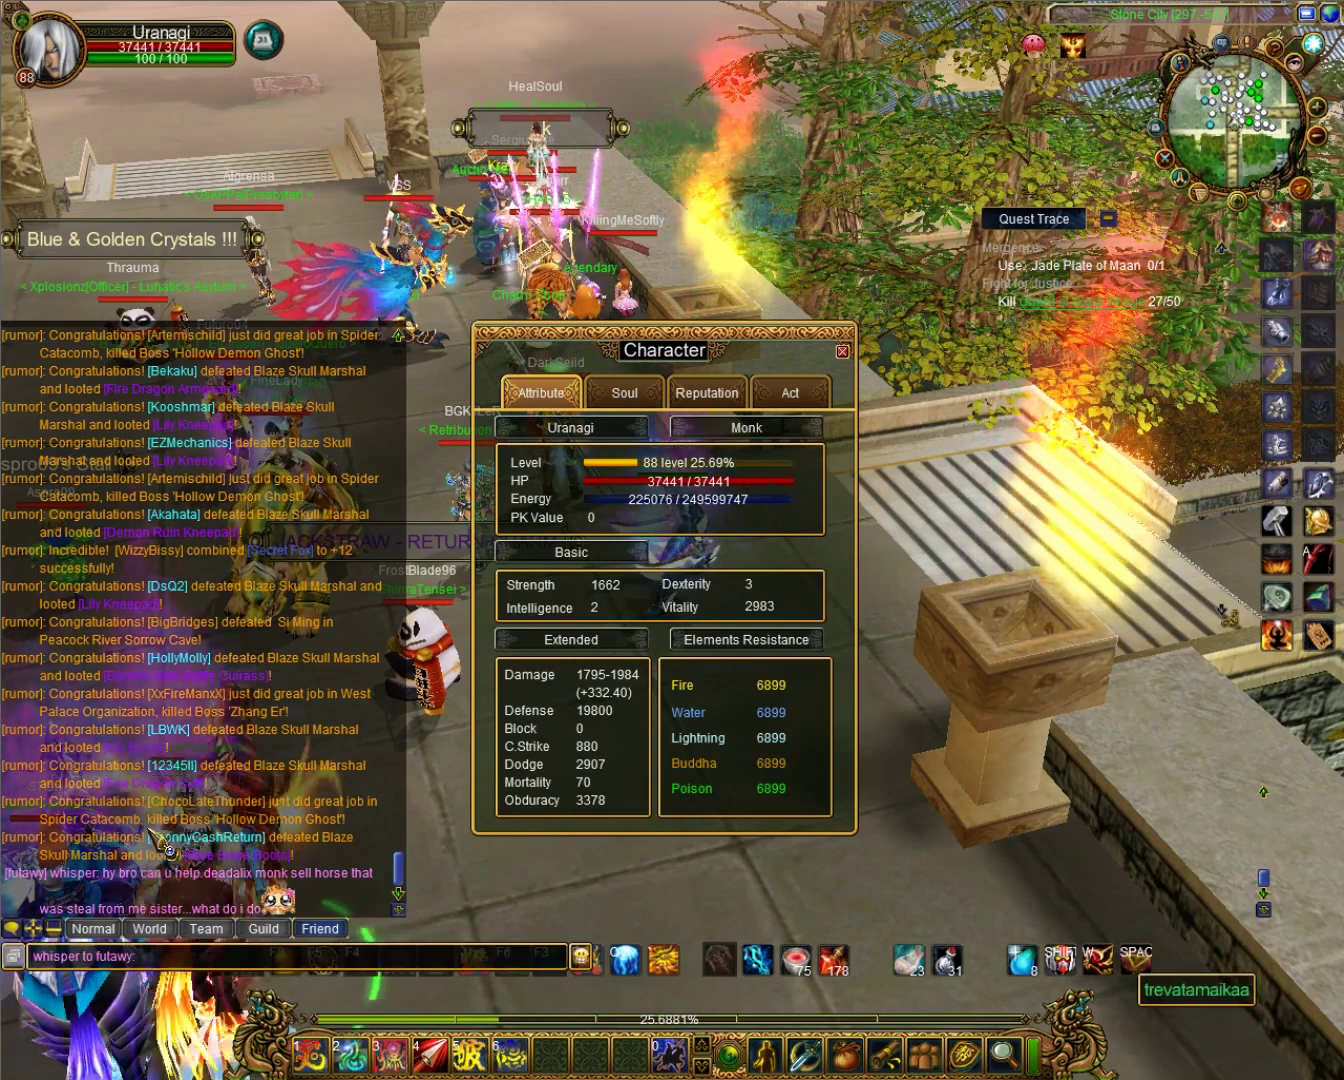
pyautogui.press('BackSpace')
pyautogui.press('BackSpace')
pyautogui.write('n u')
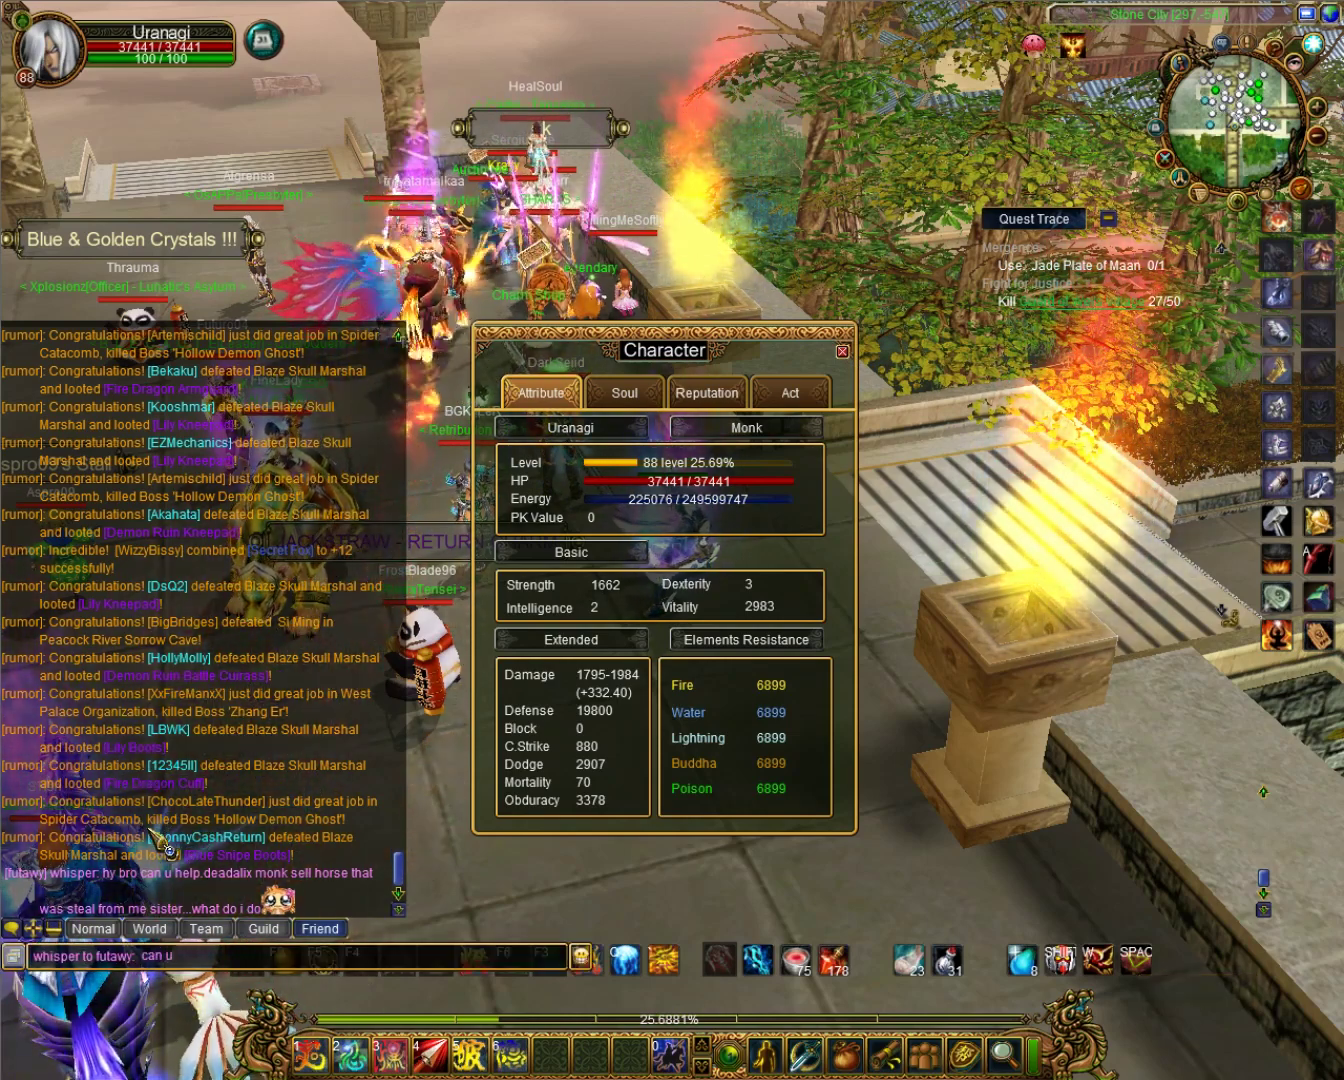
pyautogui.write(' wait 10 mins')
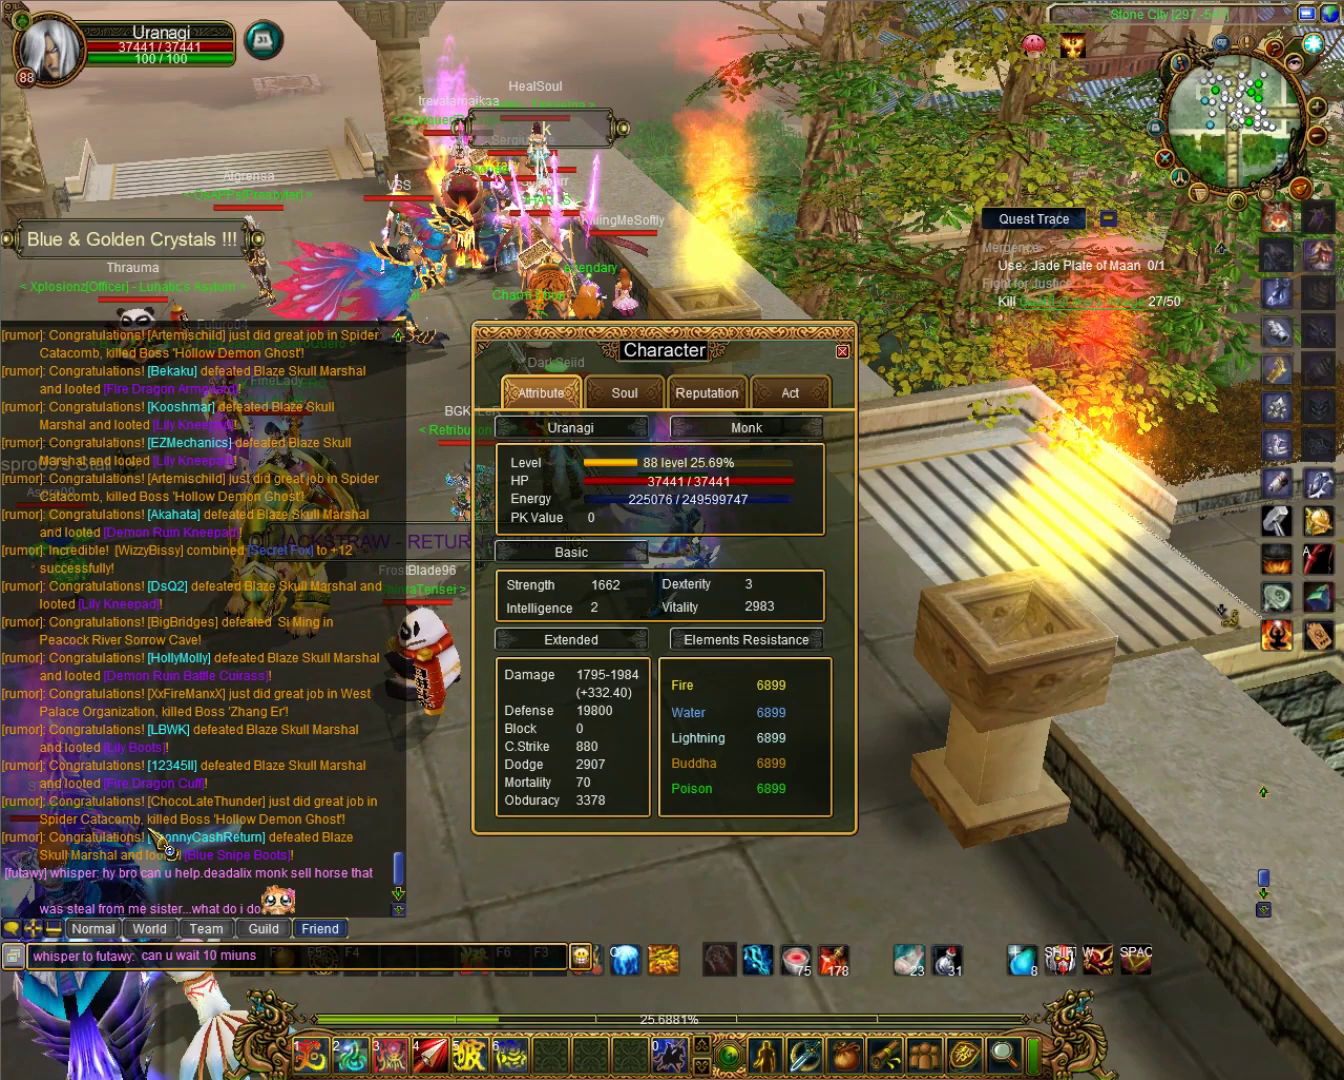
pyautogui.press('Return')
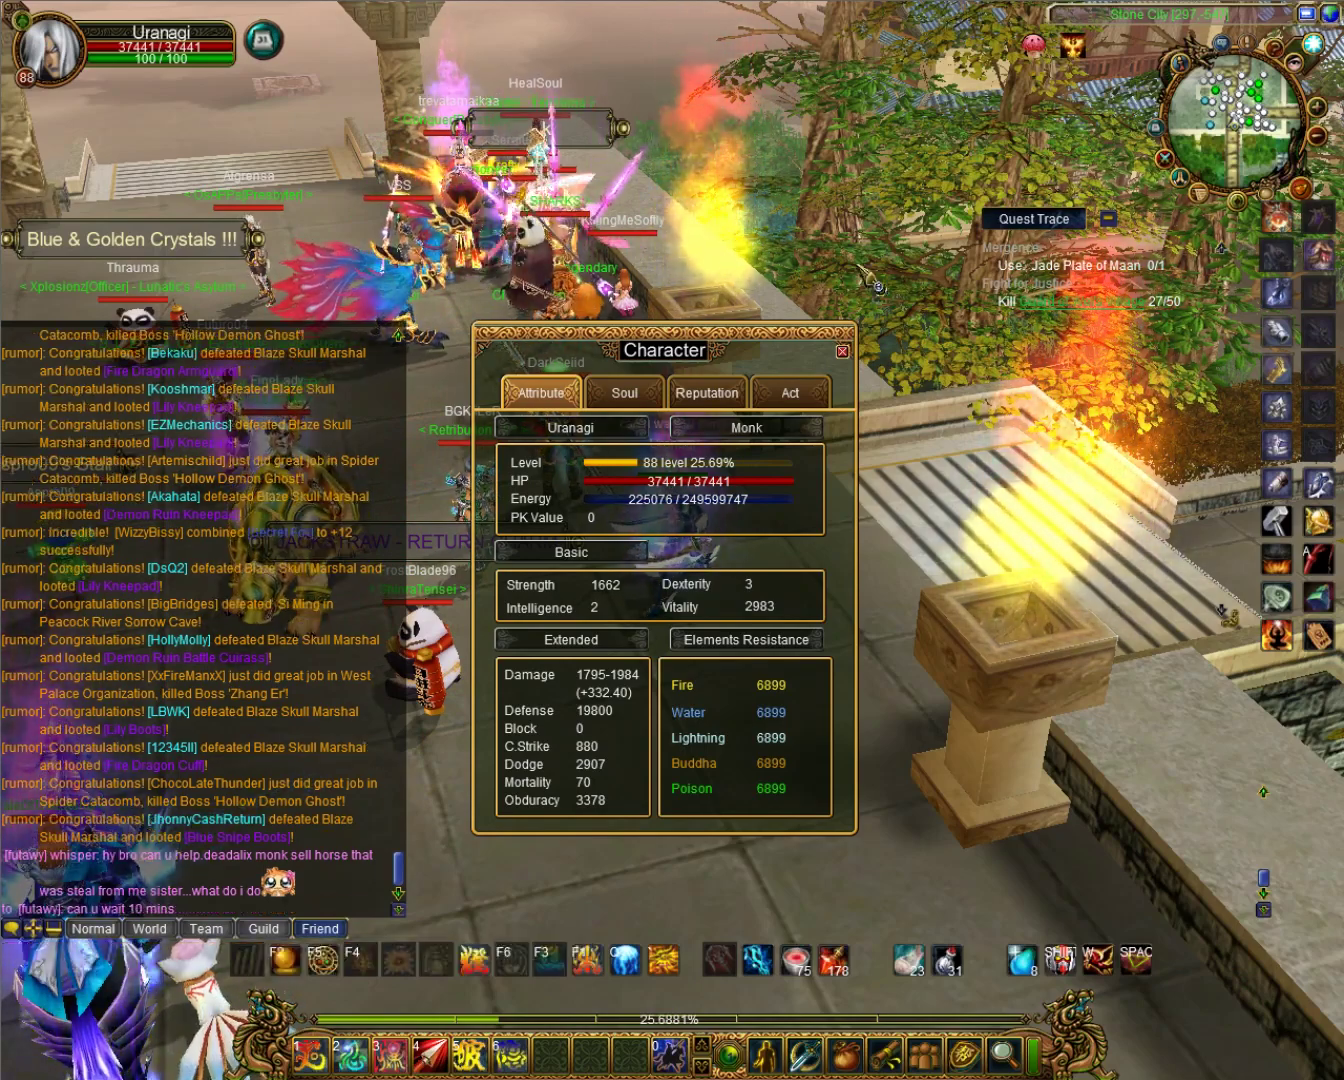
# - Close the friend list and Character panels and return to the Excel energy sheet
pyautogui.hotkey('alt', 'f')
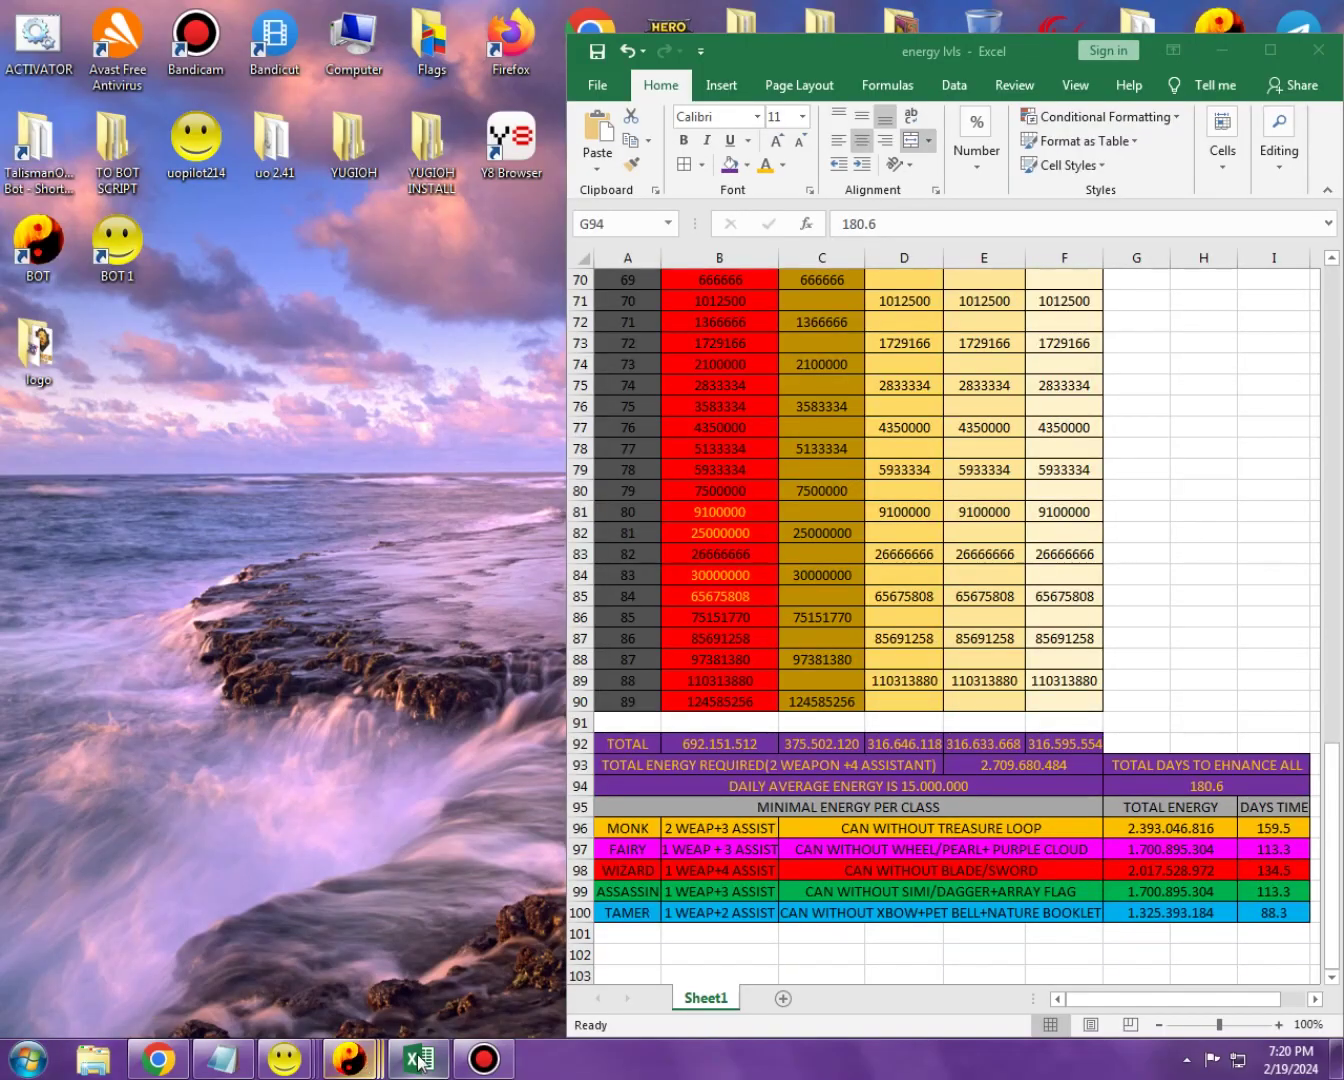
pyautogui.hotkey('alt', 'Tab')
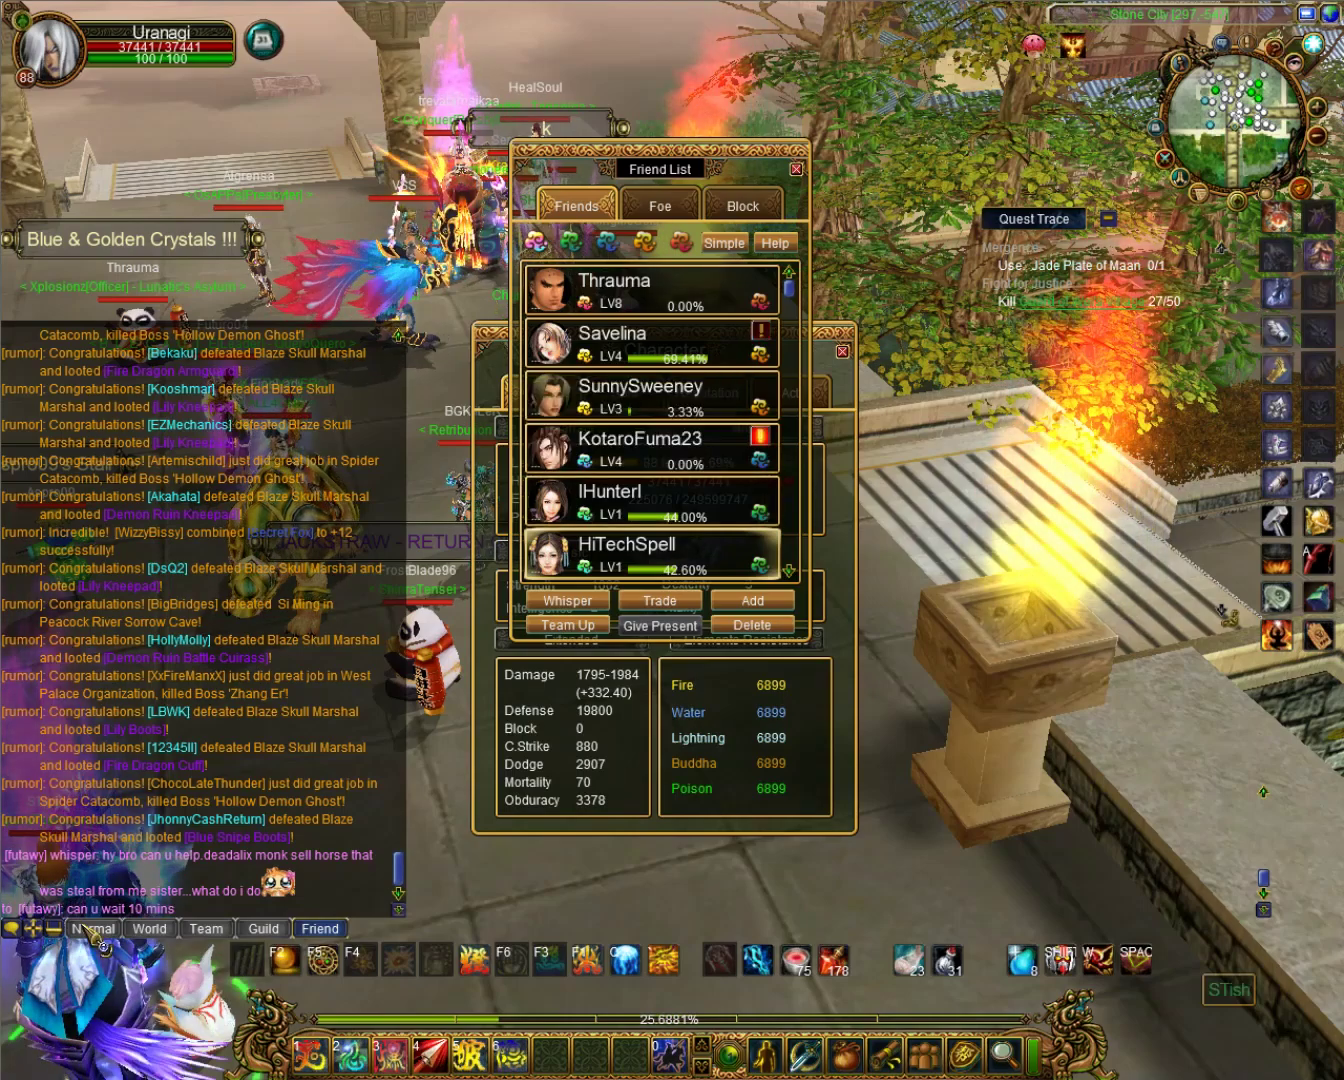
pyautogui.press('Escape')
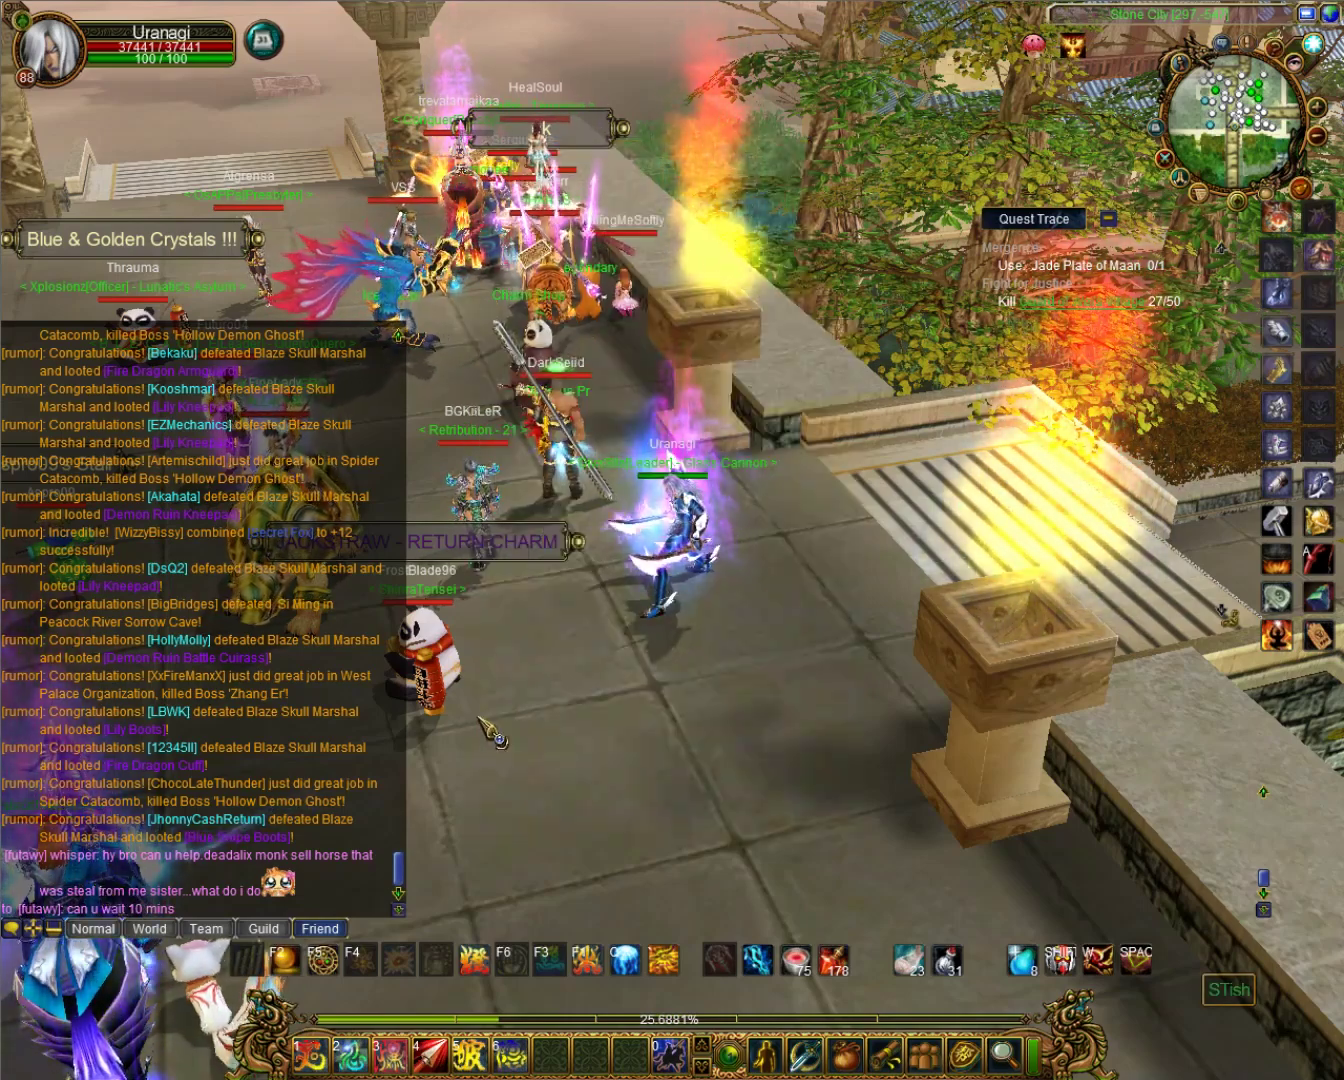
pyautogui.hotkey('alt', 'Tab')
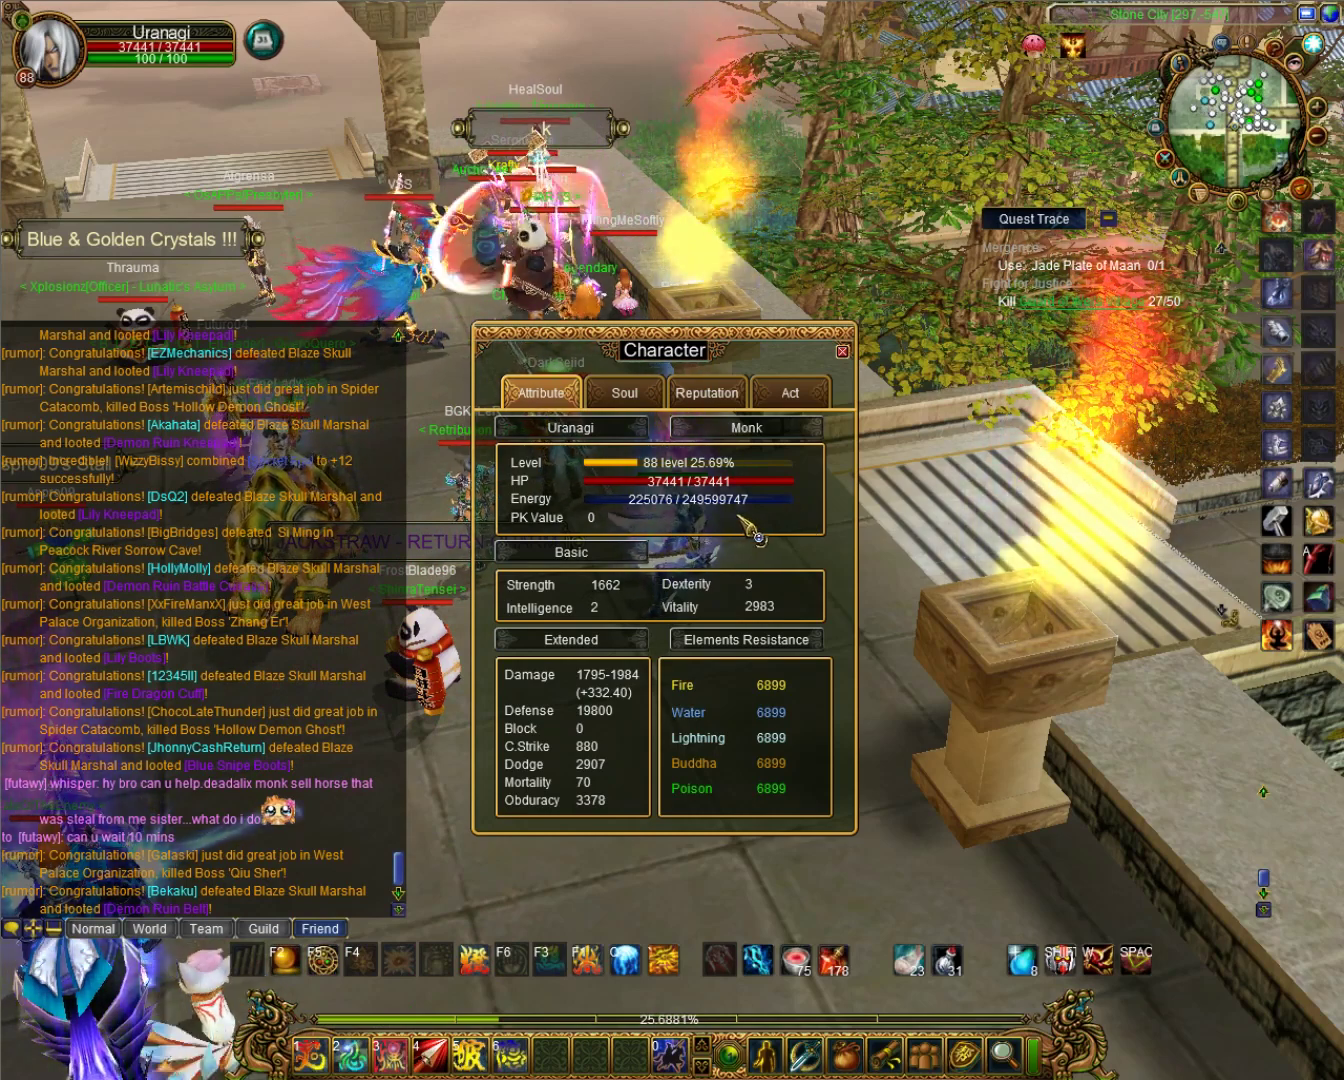
pyautogui.press('c')
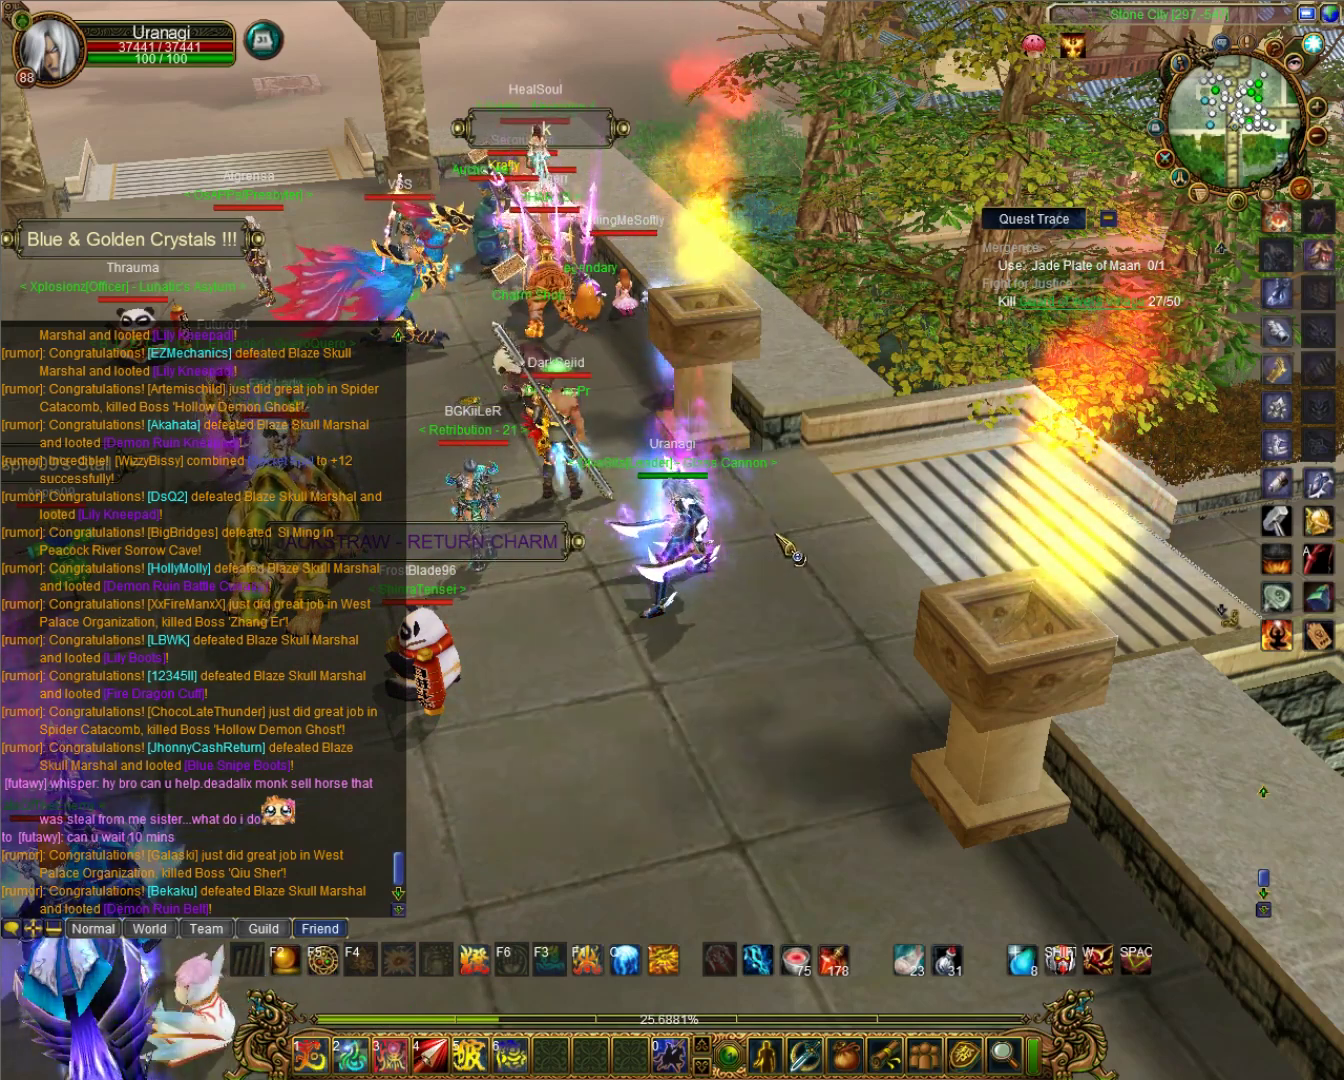
pyautogui.hotkey('alt', 'Tab')
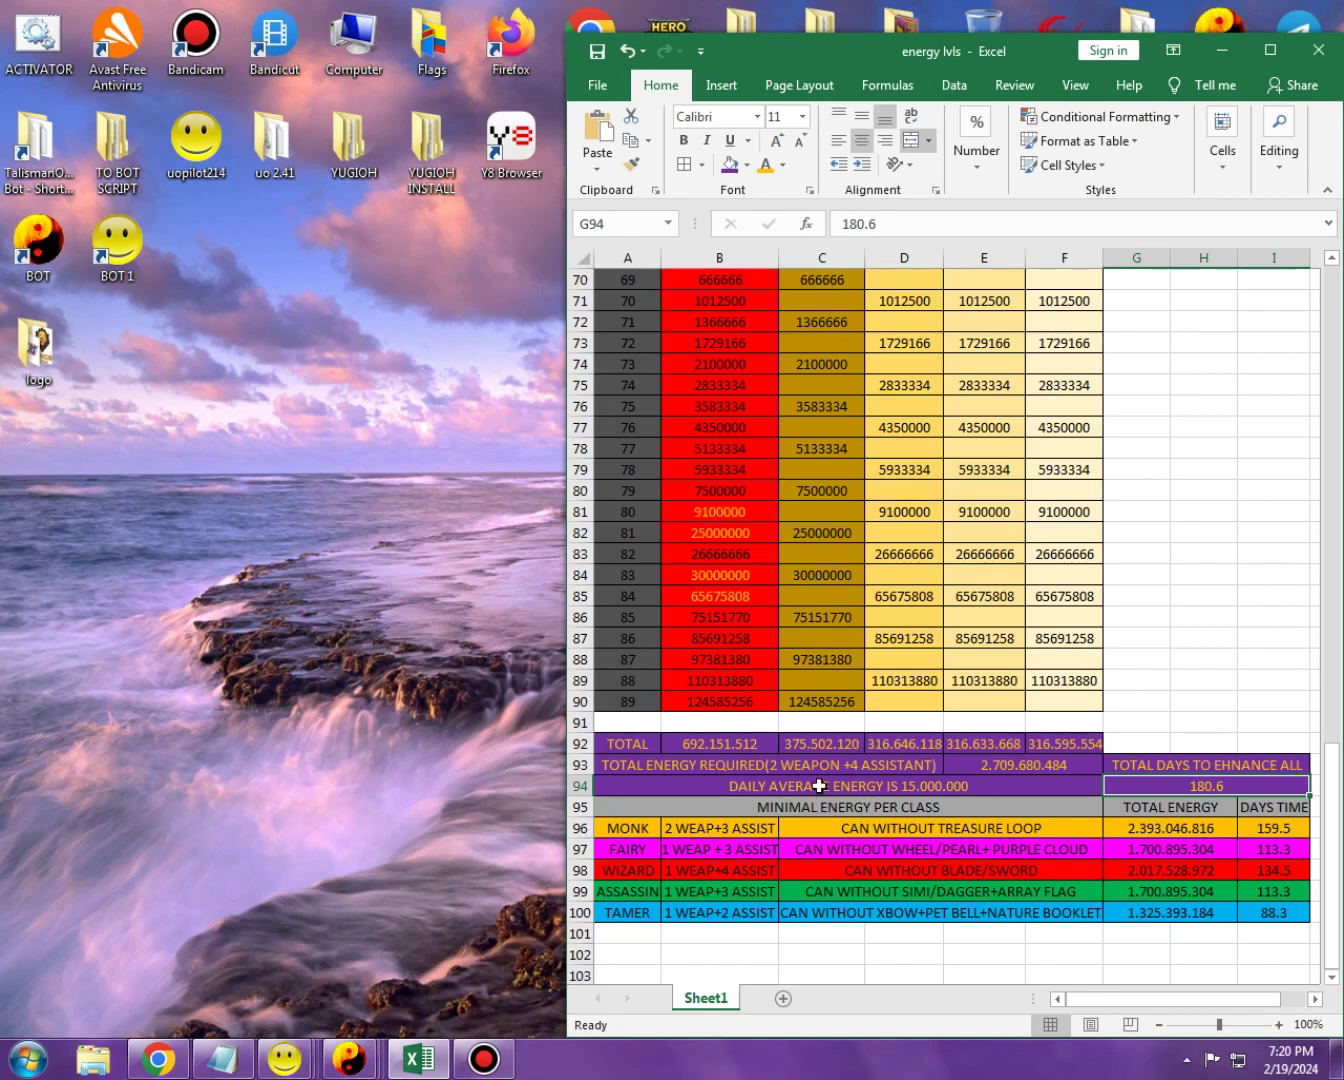
pyautogui.click(739, 743)
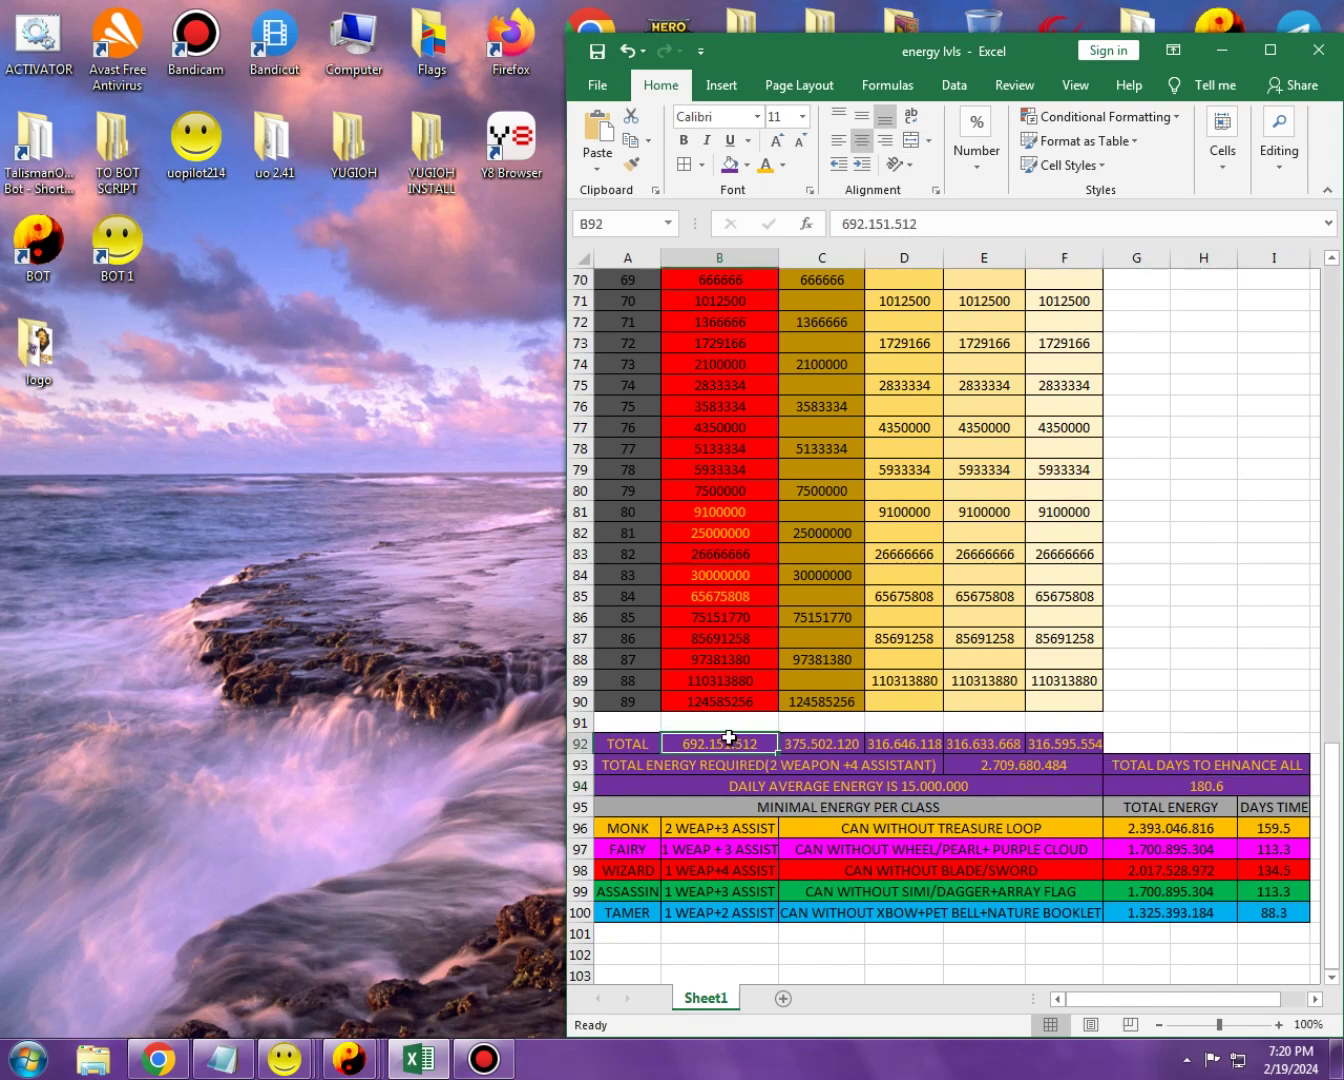
pyautogui.click(828, 804)
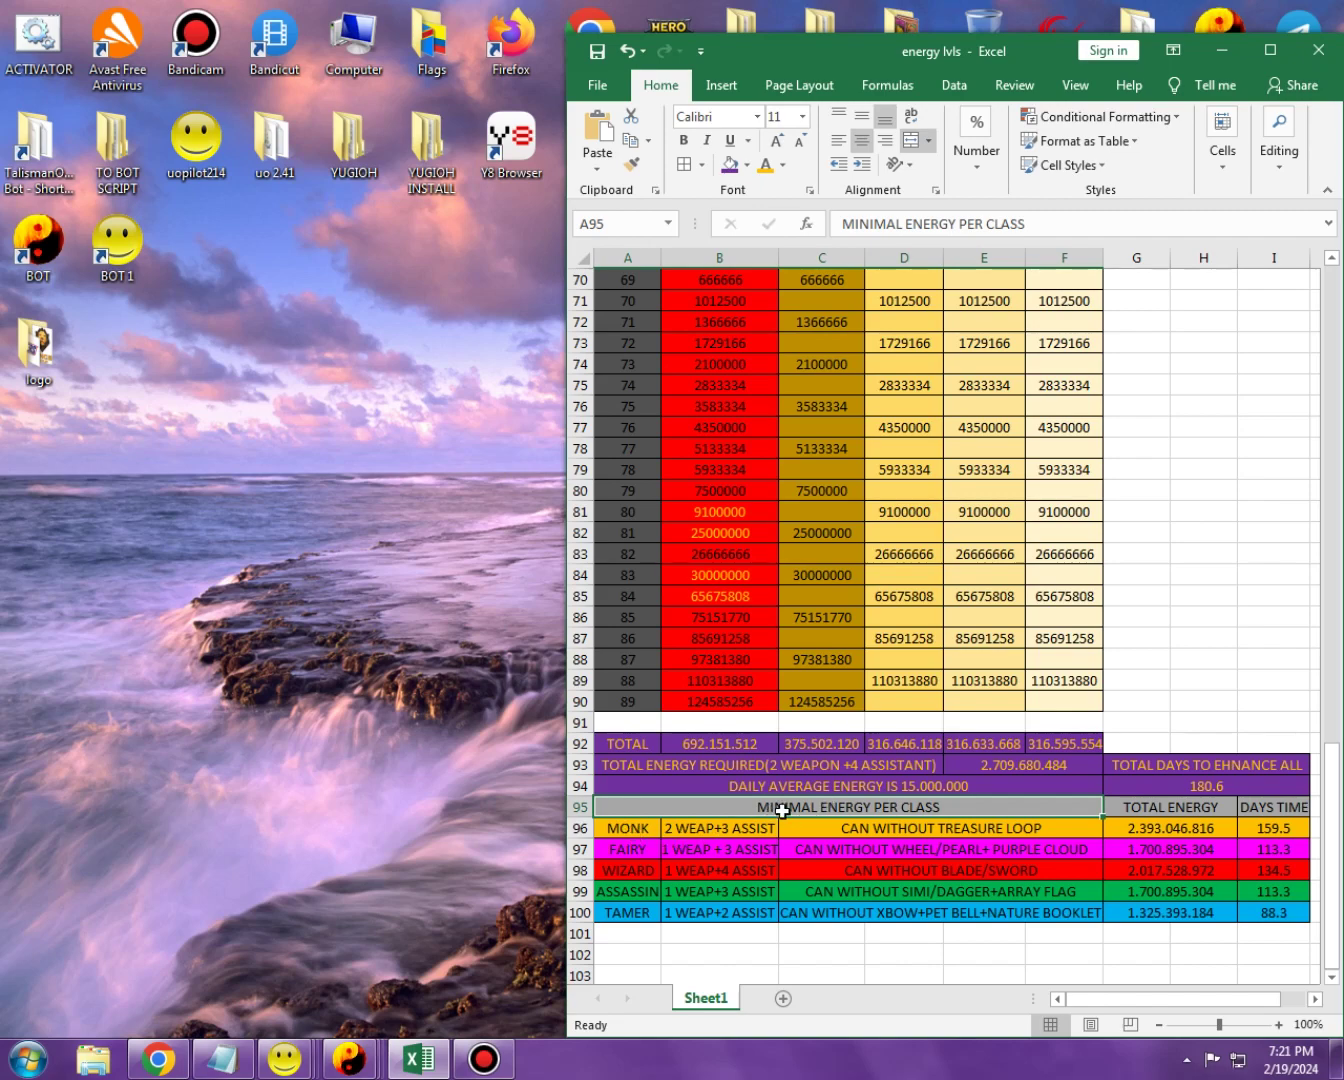
pyautogui.click(1172, 807)
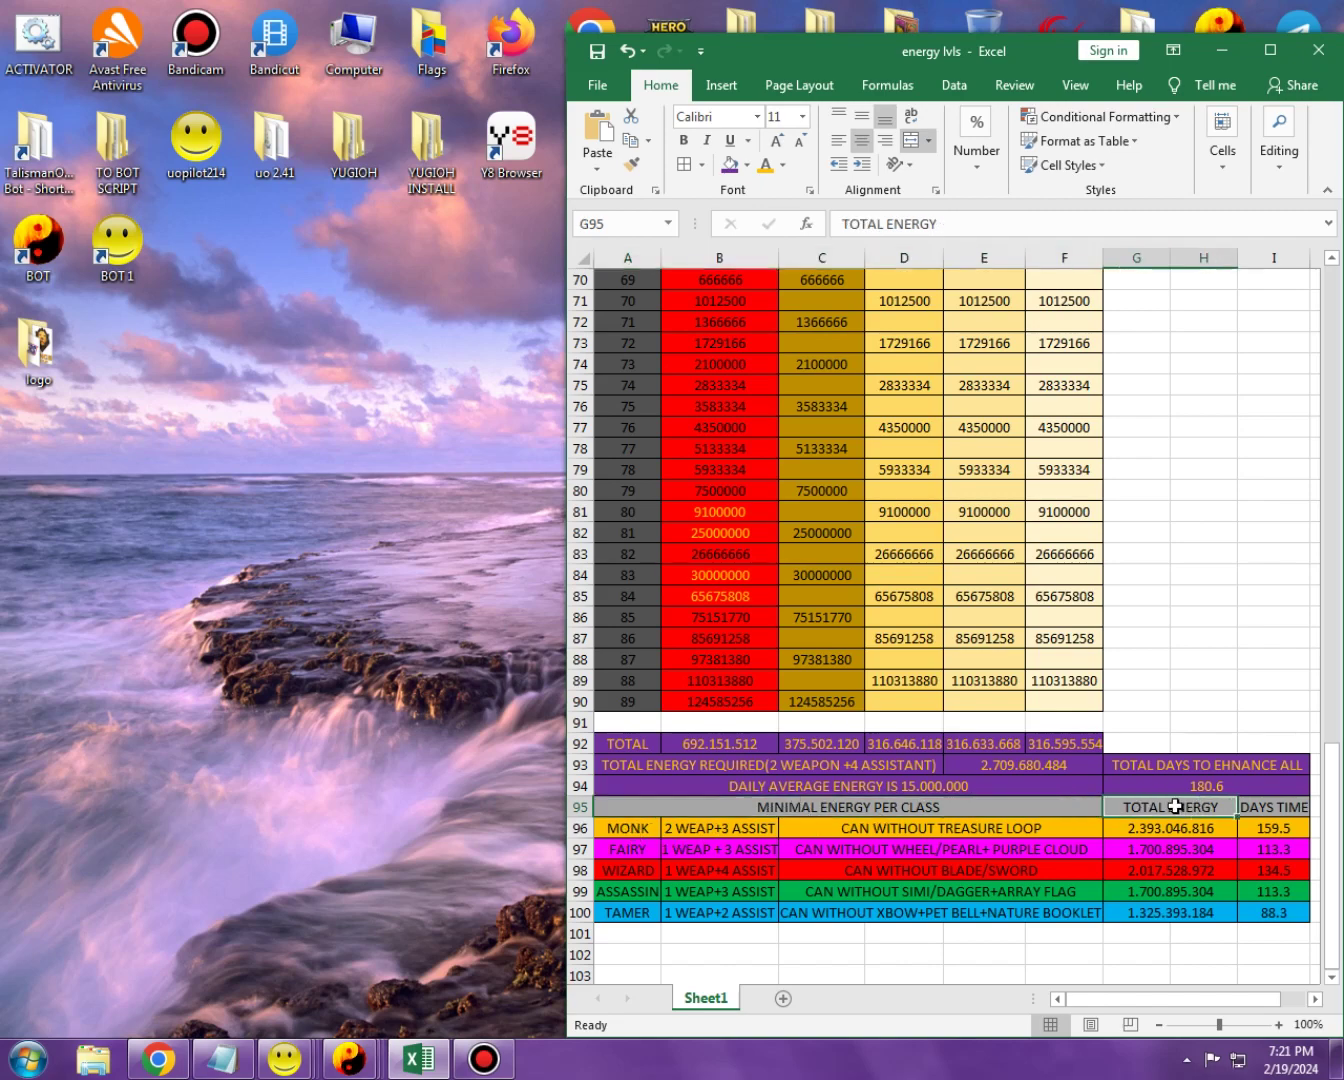
pyautogui.click(1293, 808)
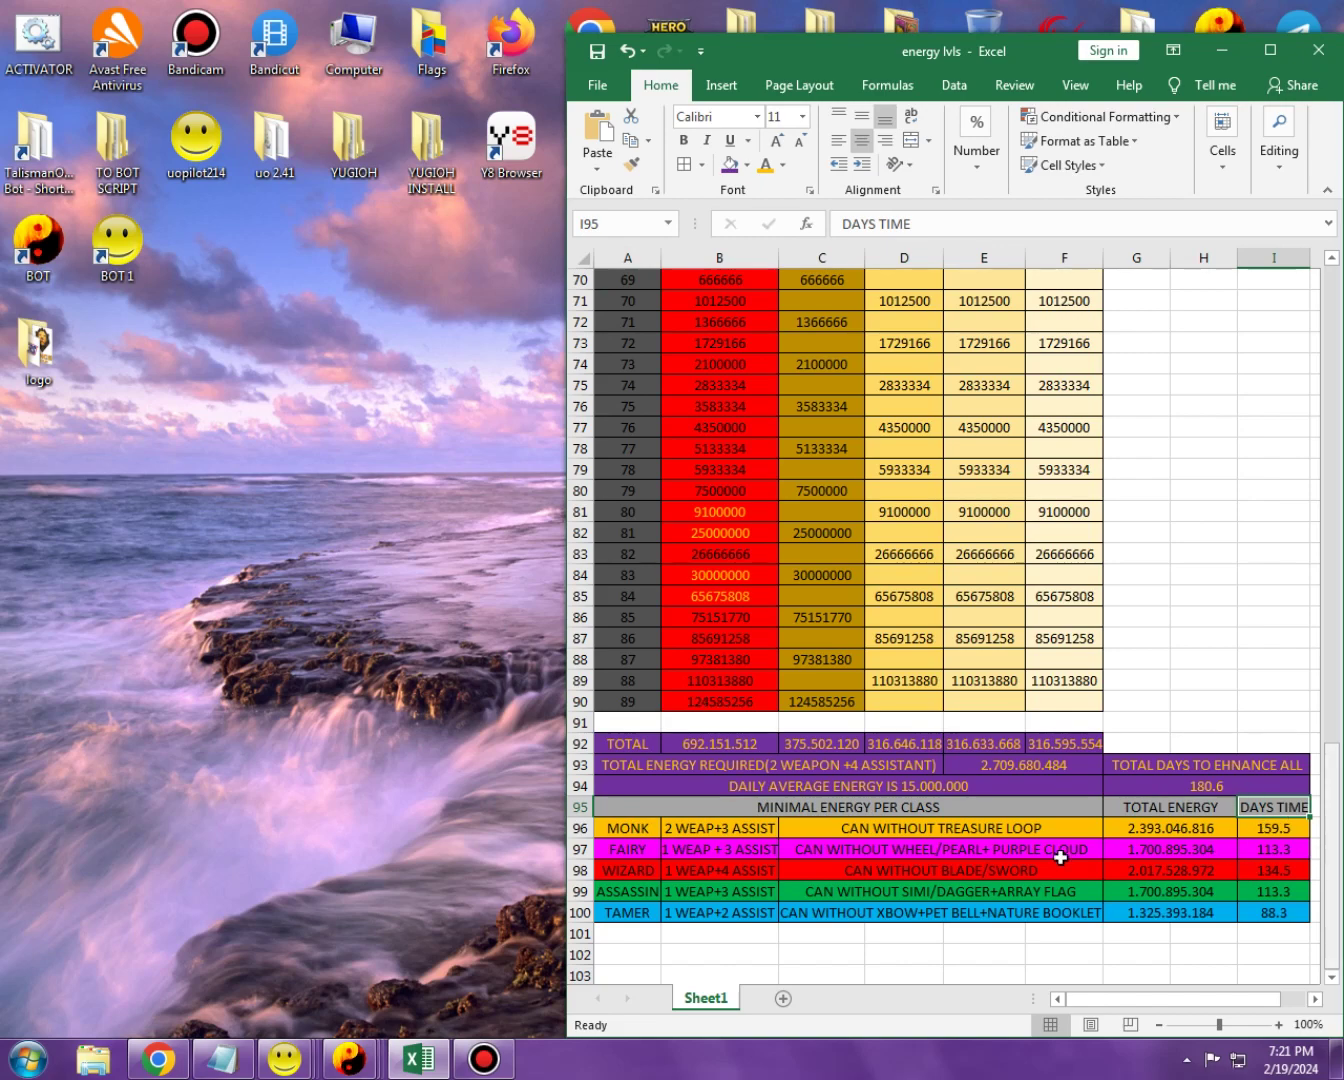
pyautogui.click(630, 830)
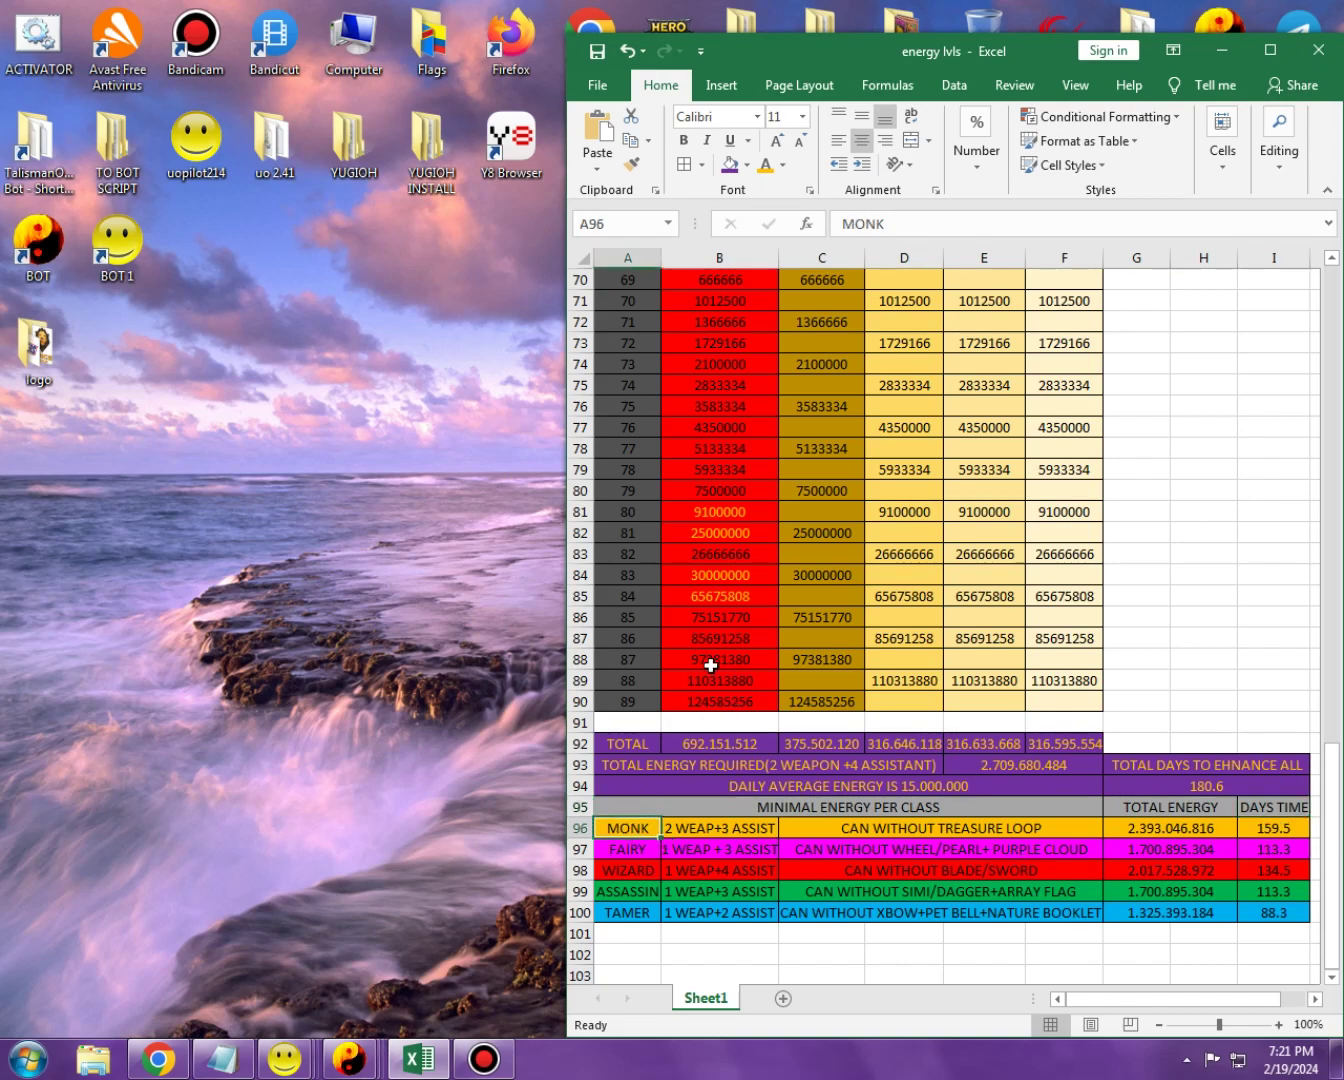
pyautogui.click(681, 831)
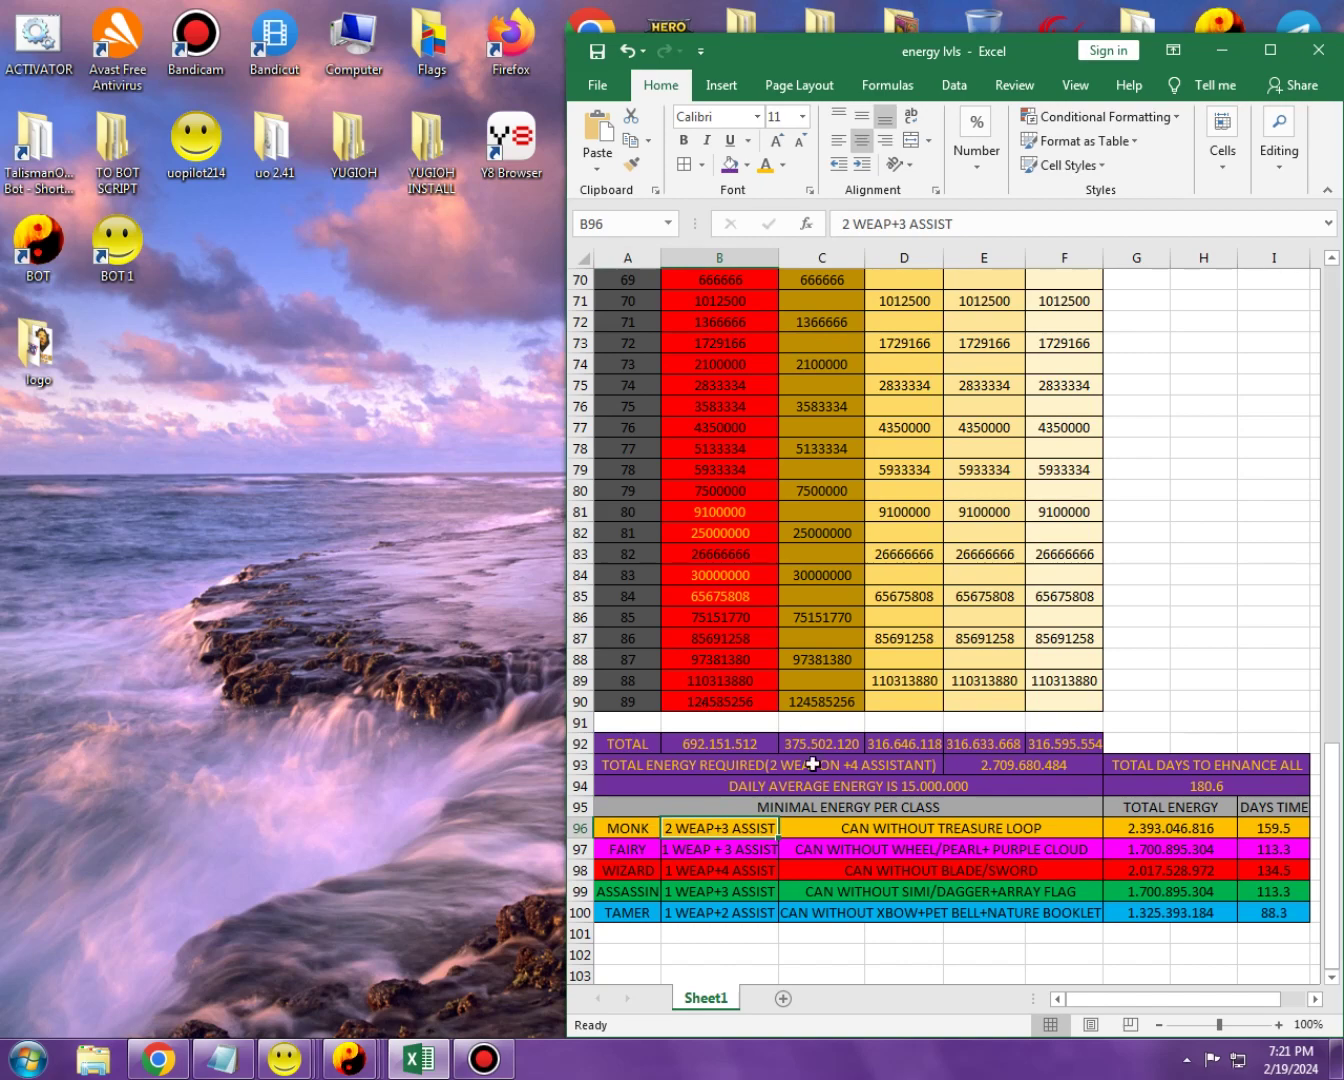
pyautogui.click(867, 830)
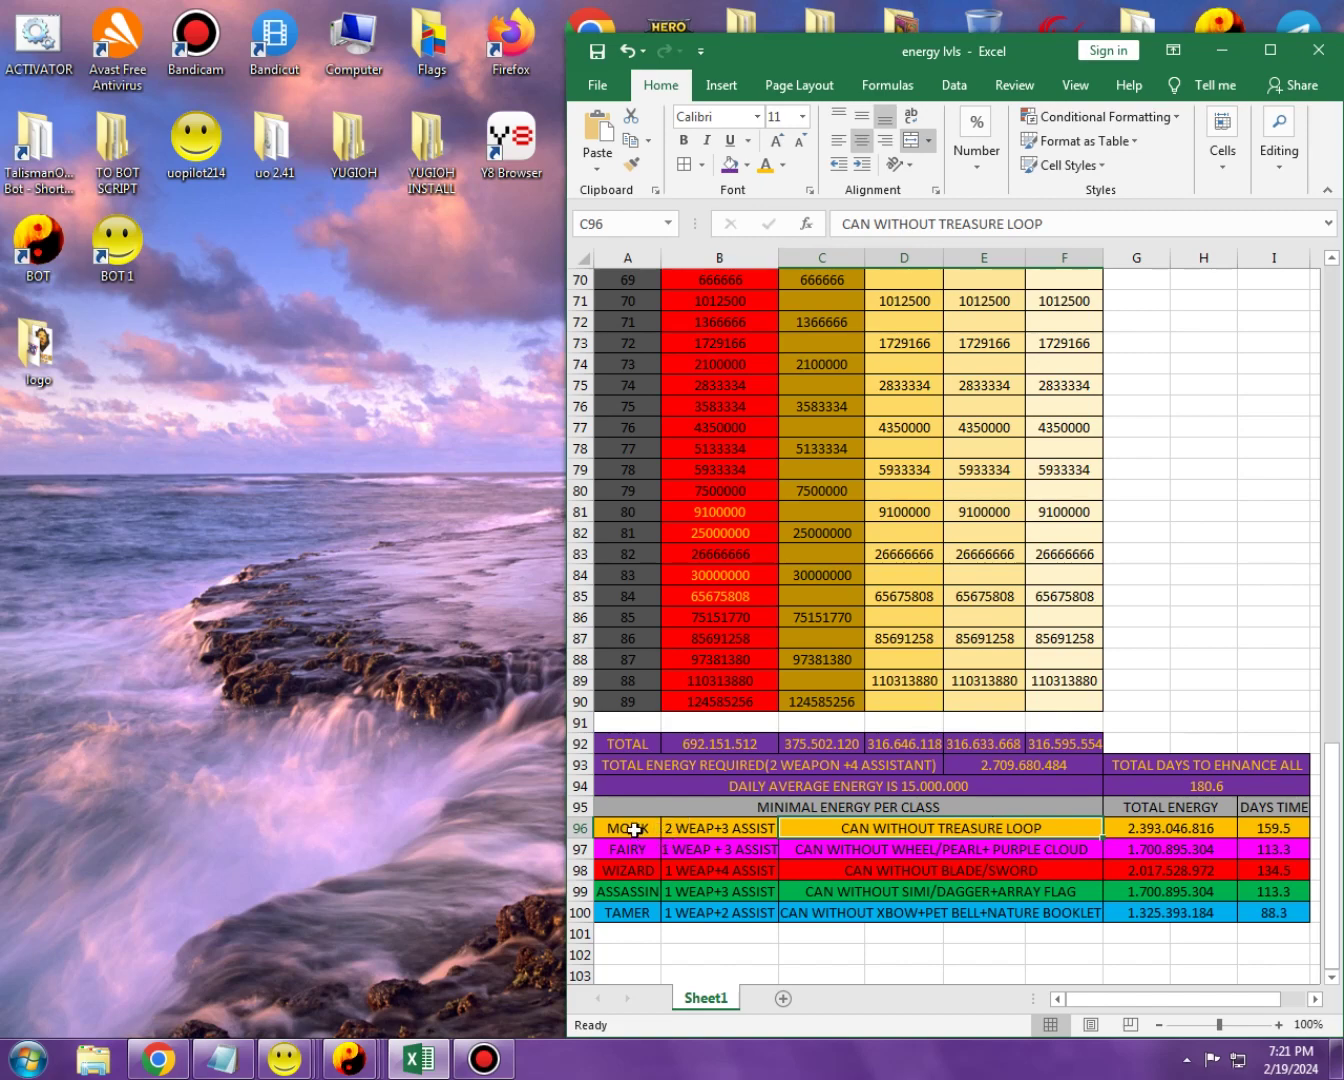
pyautogui.click(712, 836)
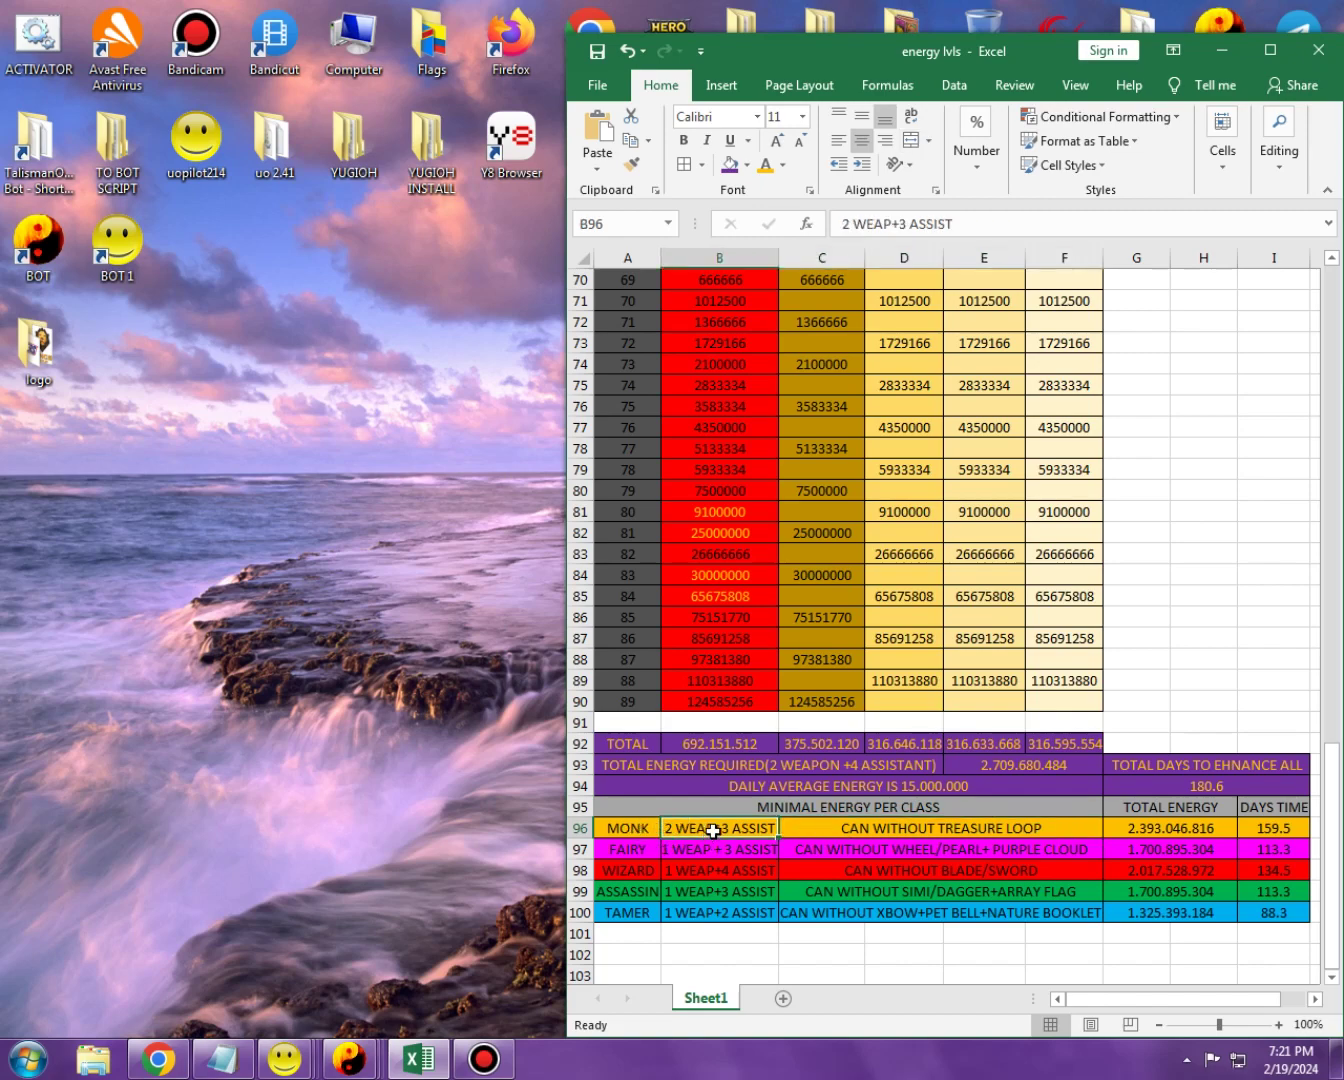
pyautogui.click(1140, 832)
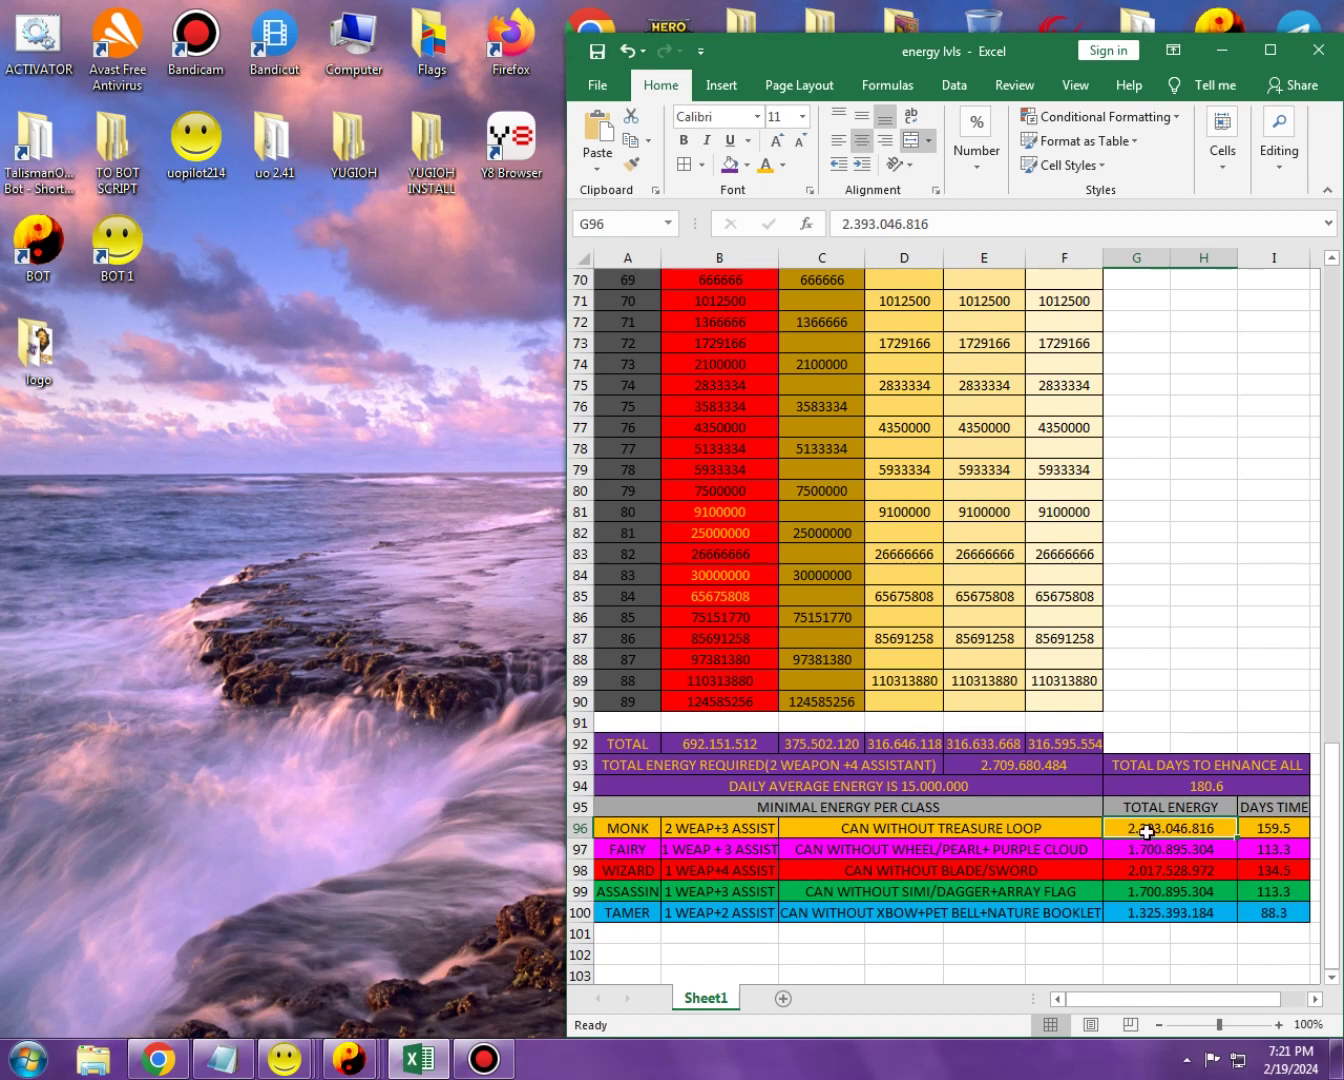
pyautogui.click(1264, 833)
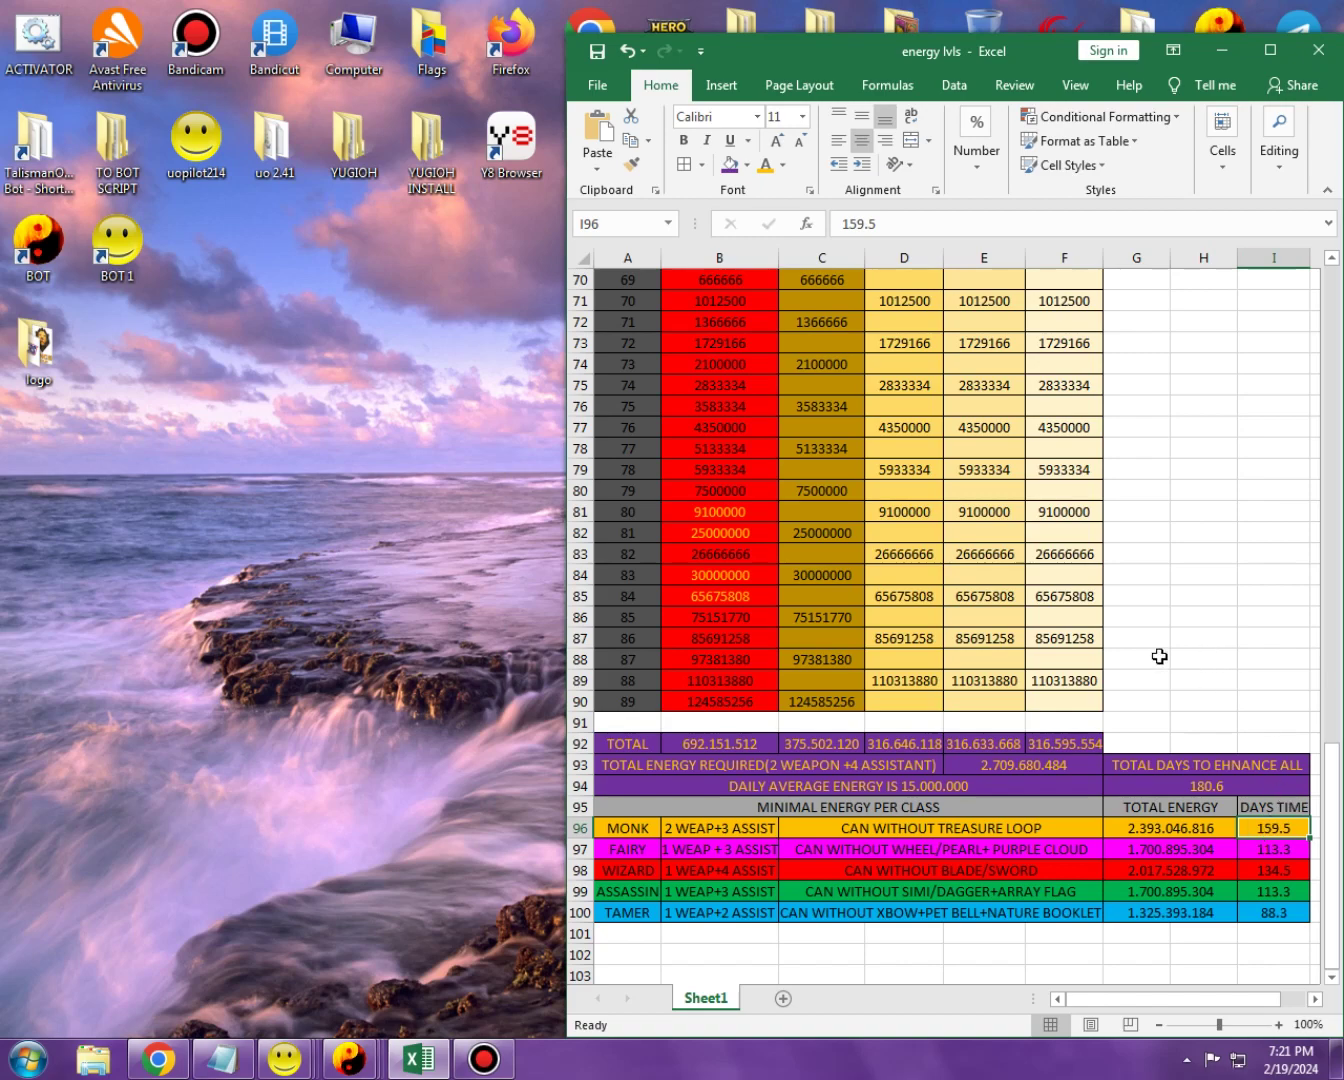
pyautogui.click(622, 848)
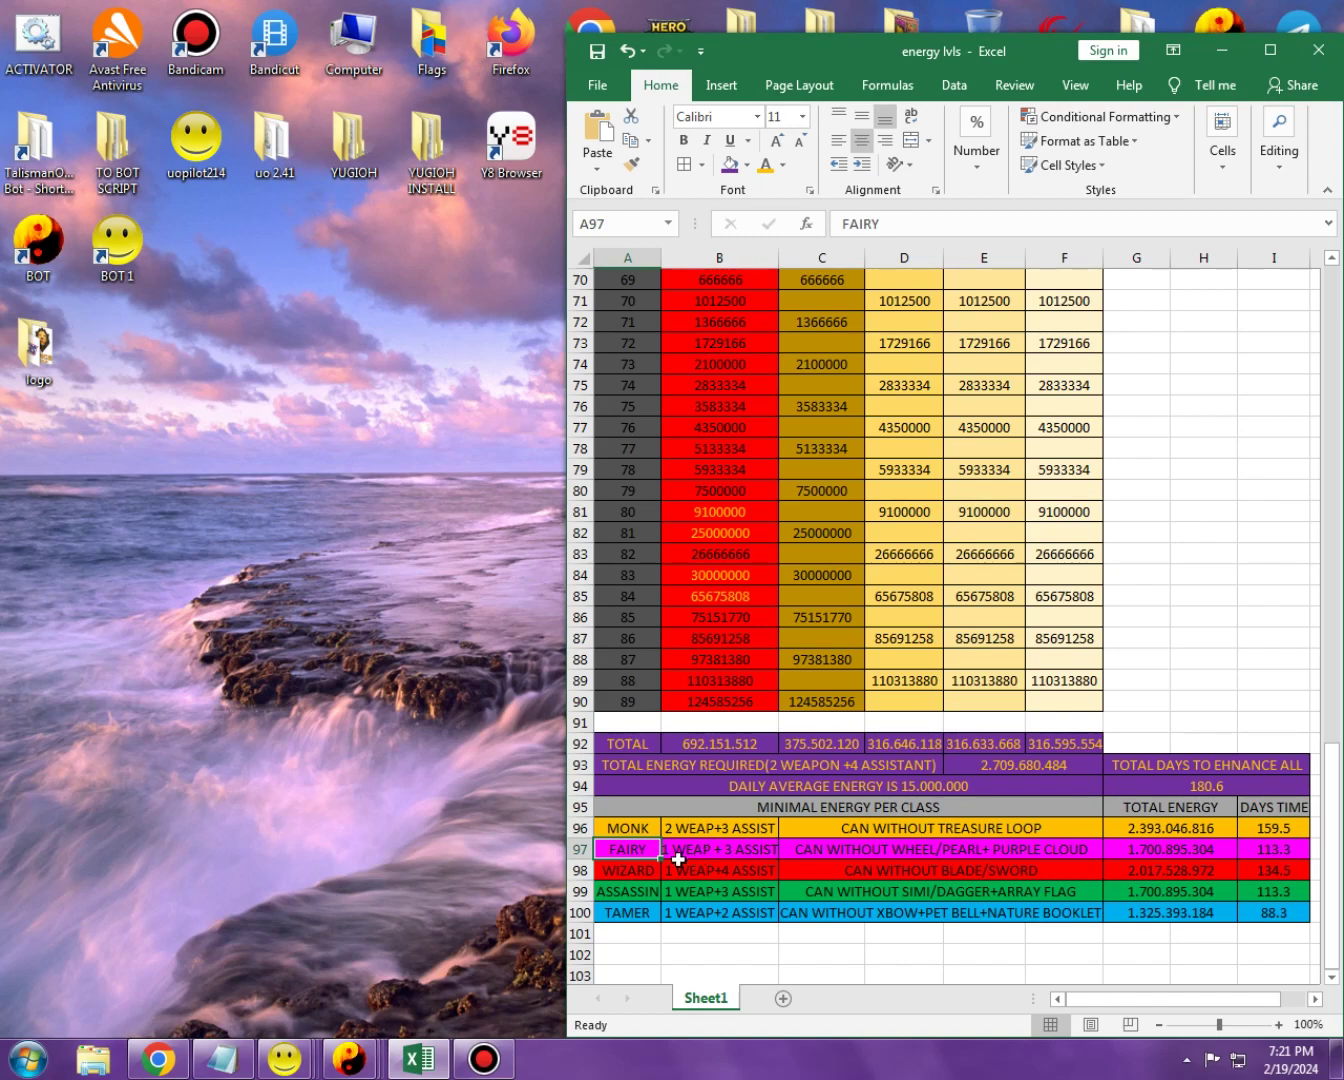
pyautogui.click(735, 849)
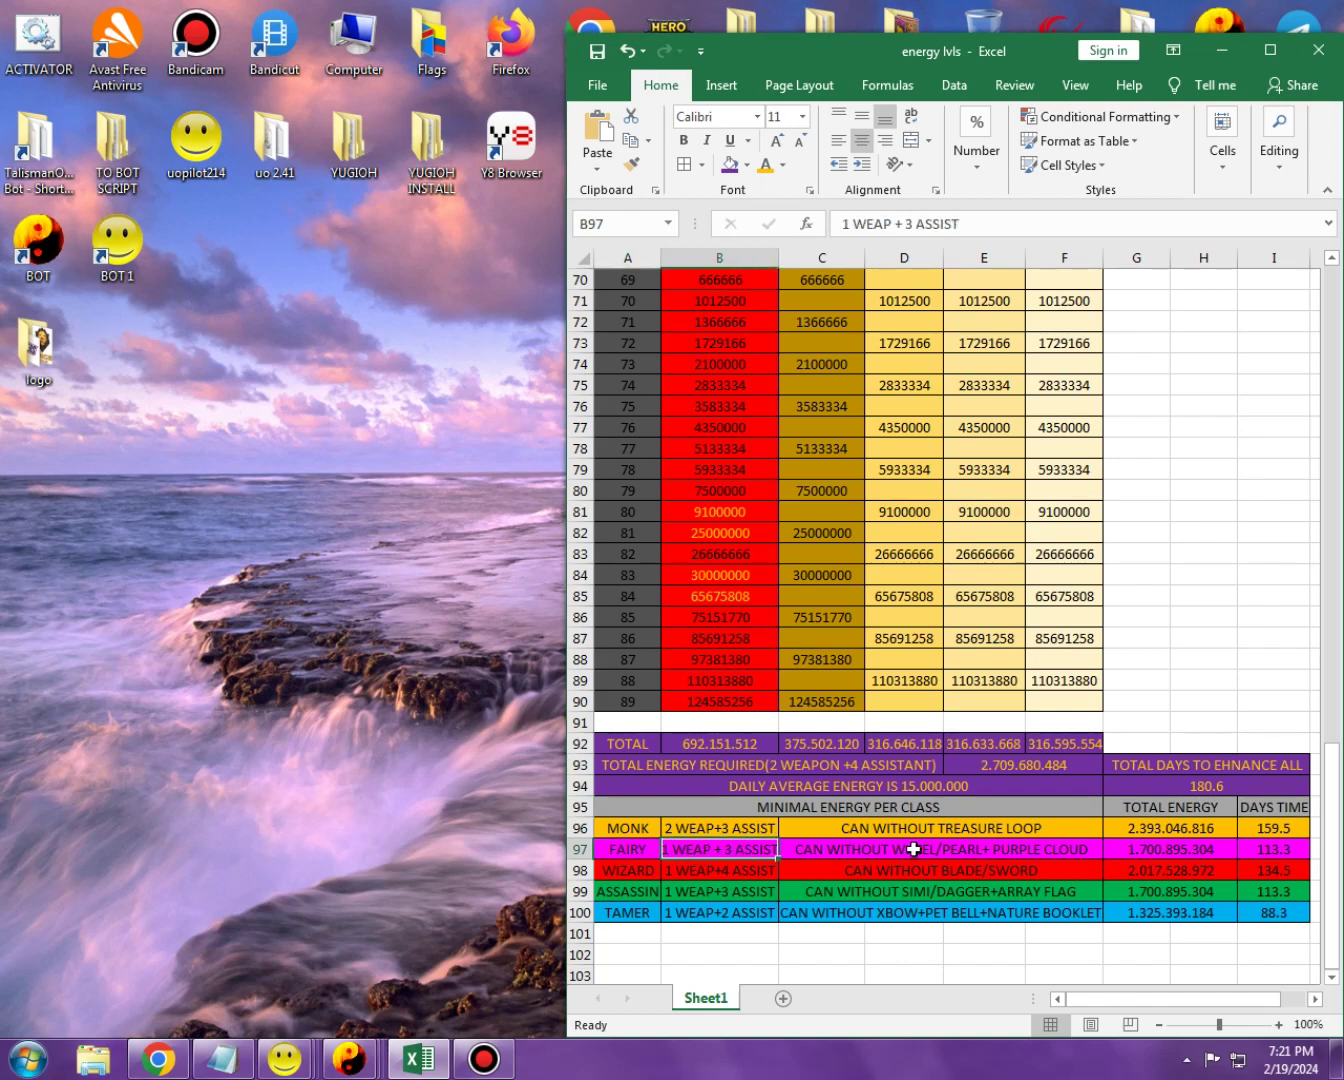
pyautogui.click(877, 850)
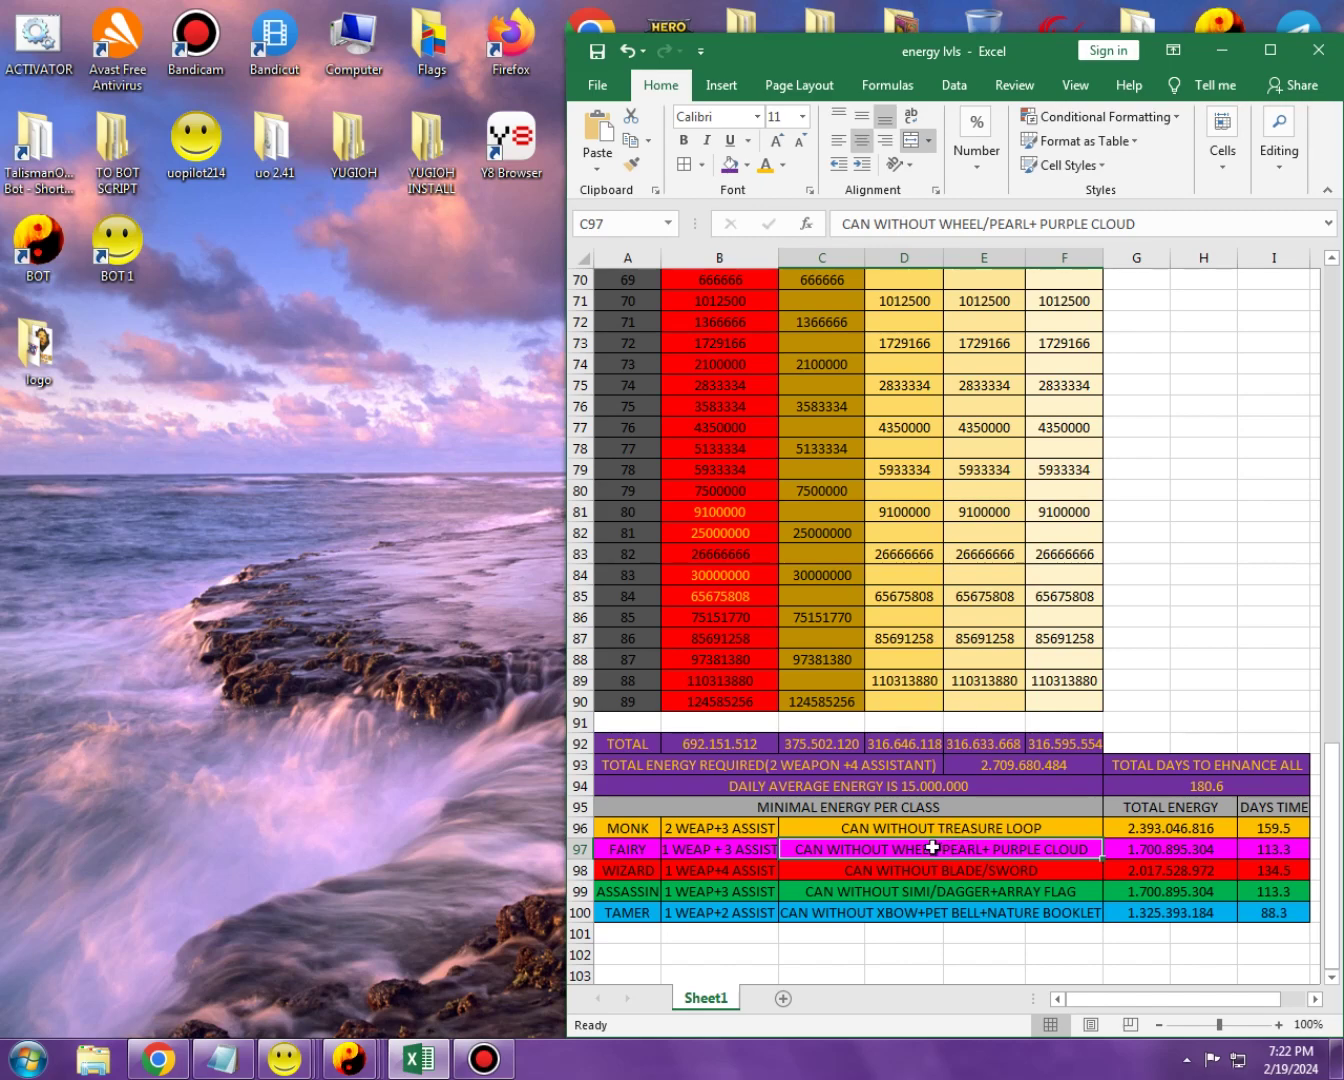
pyautogui.click(1125, 848)
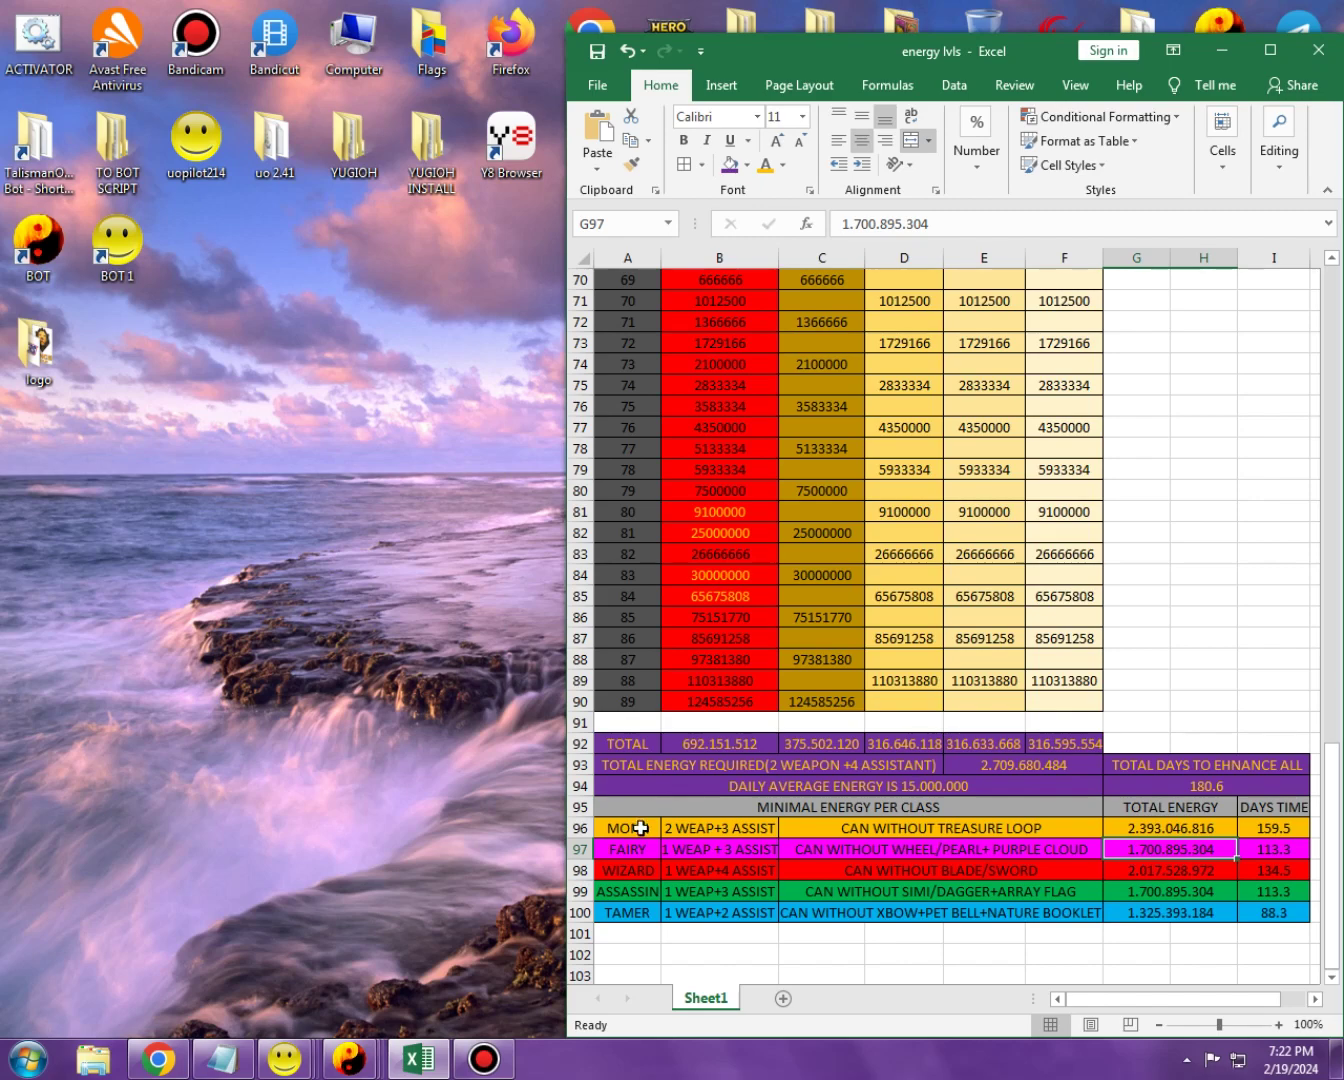
pyautogui.click(1285, 850)
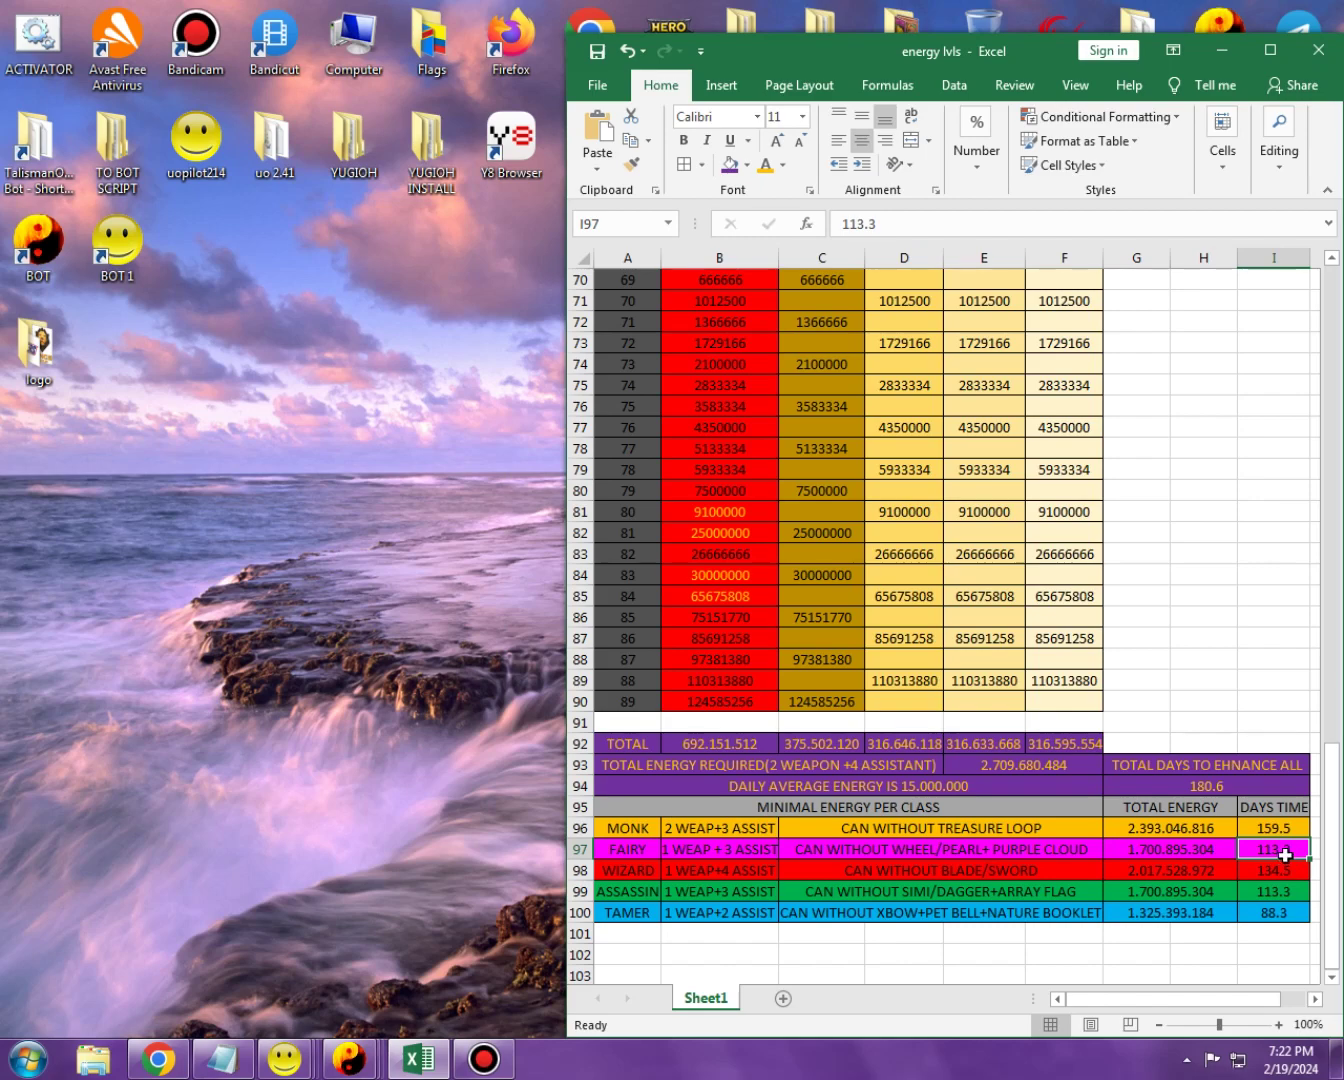
pyautogui.click(701, 872)
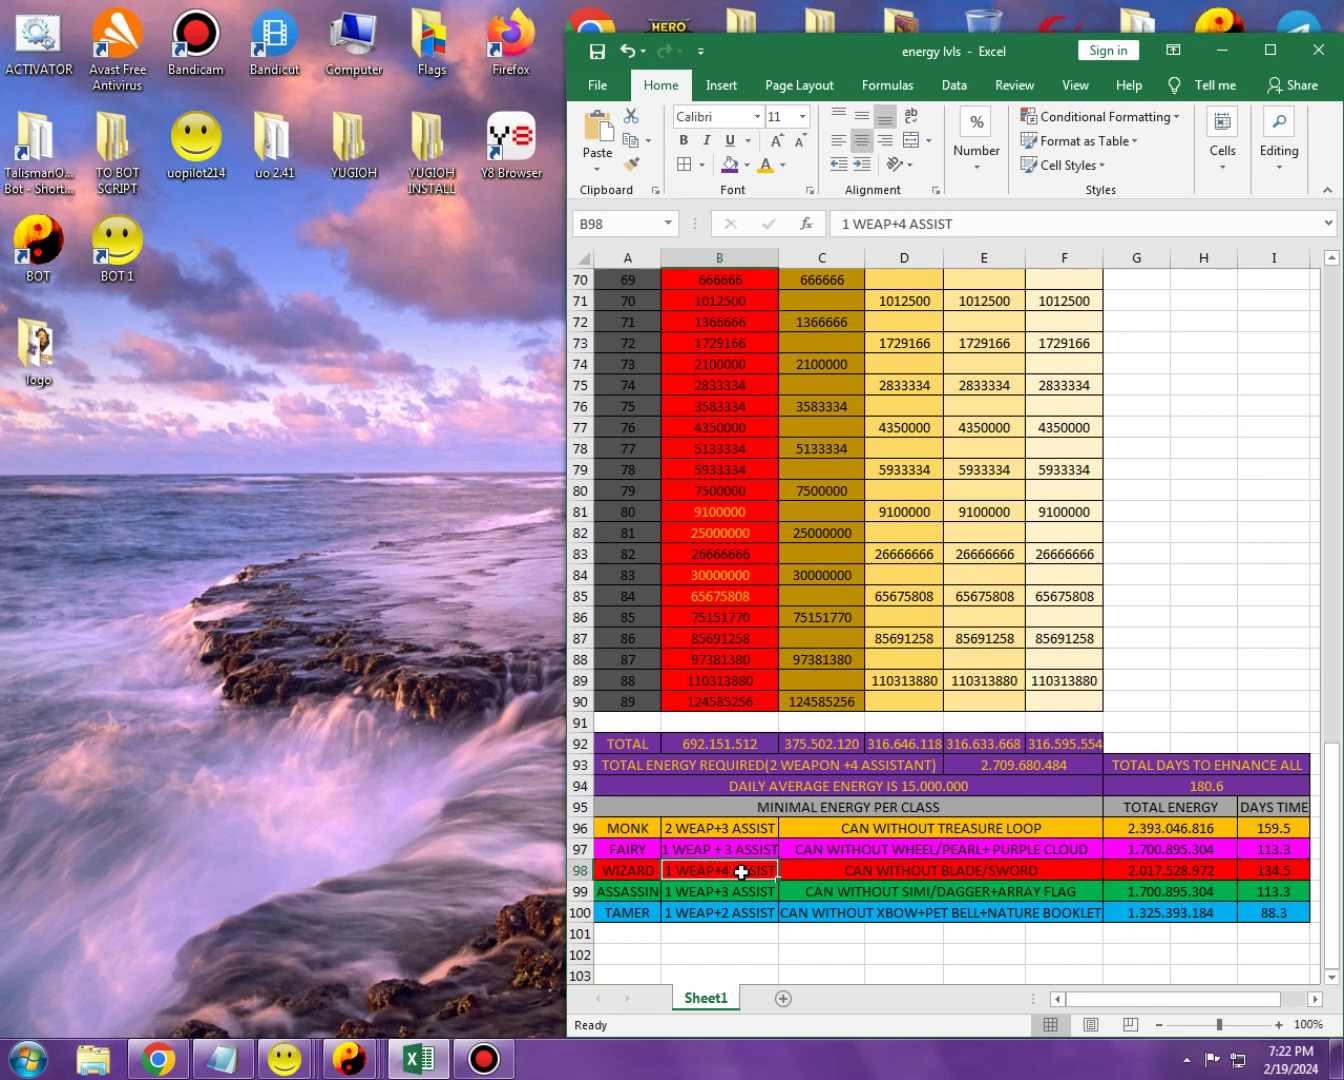
pyautogui.click(979, 871)
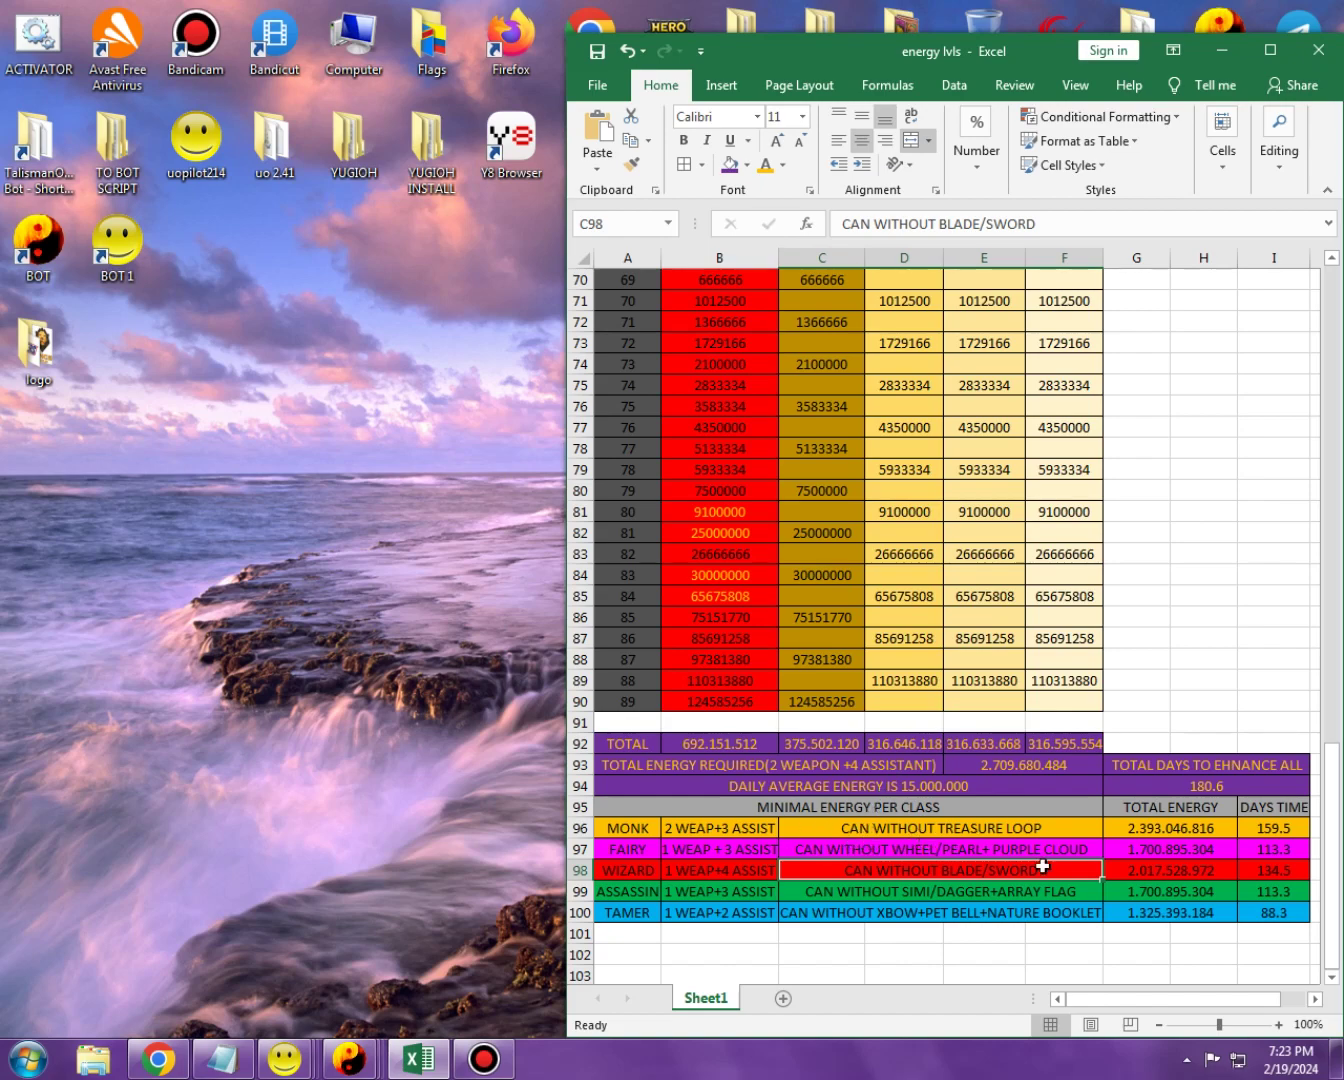
pyautogui.click(1147, 871)
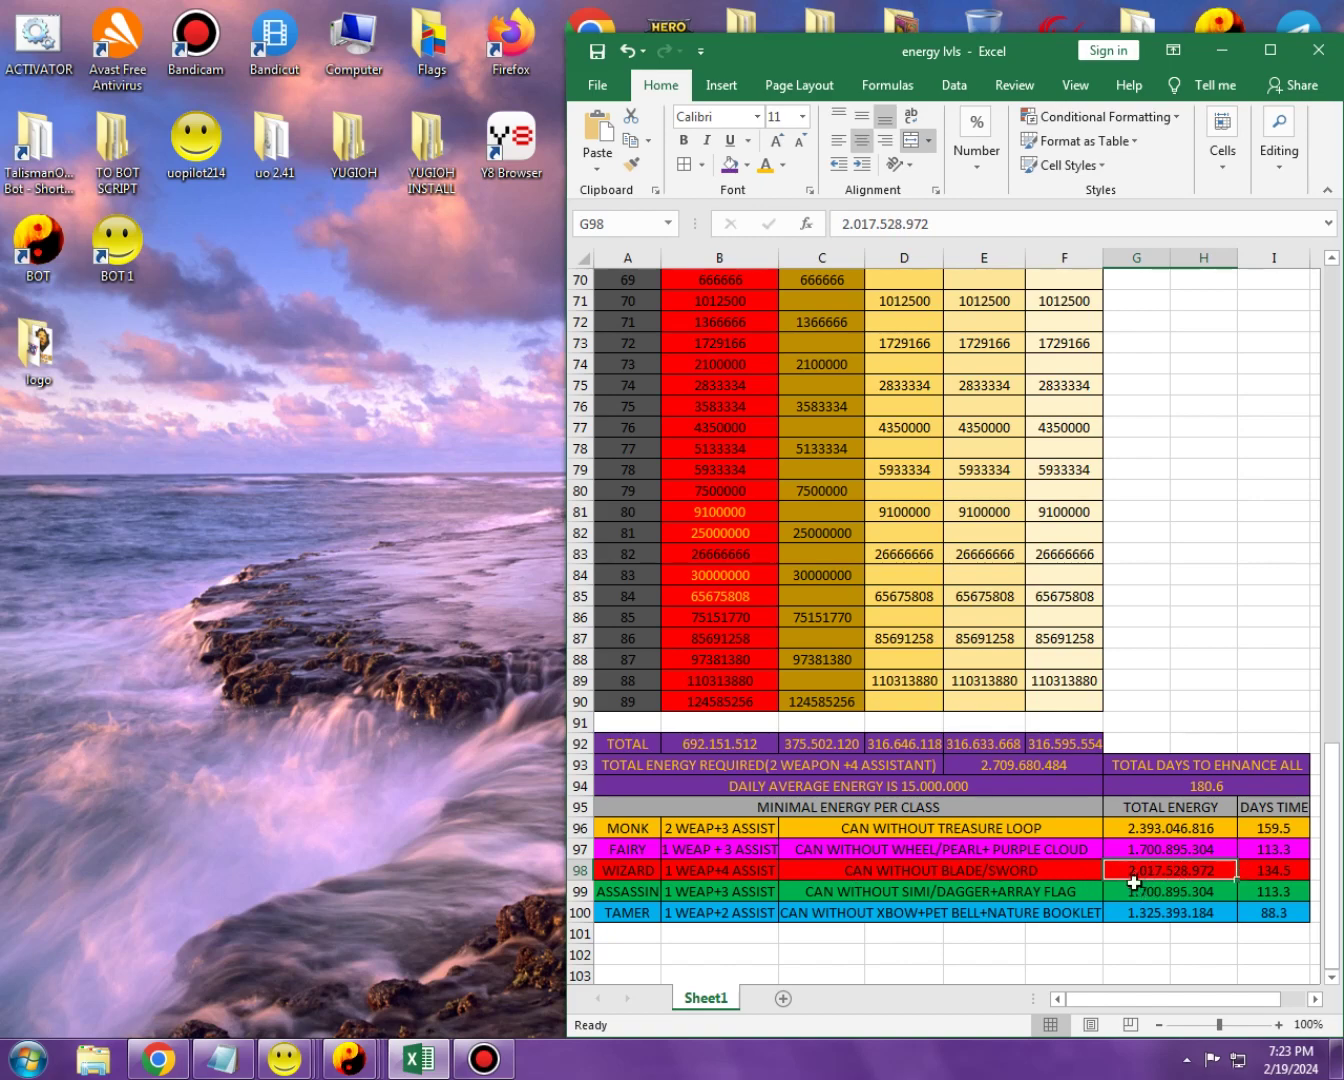
pyautogui.click(1254, 872)
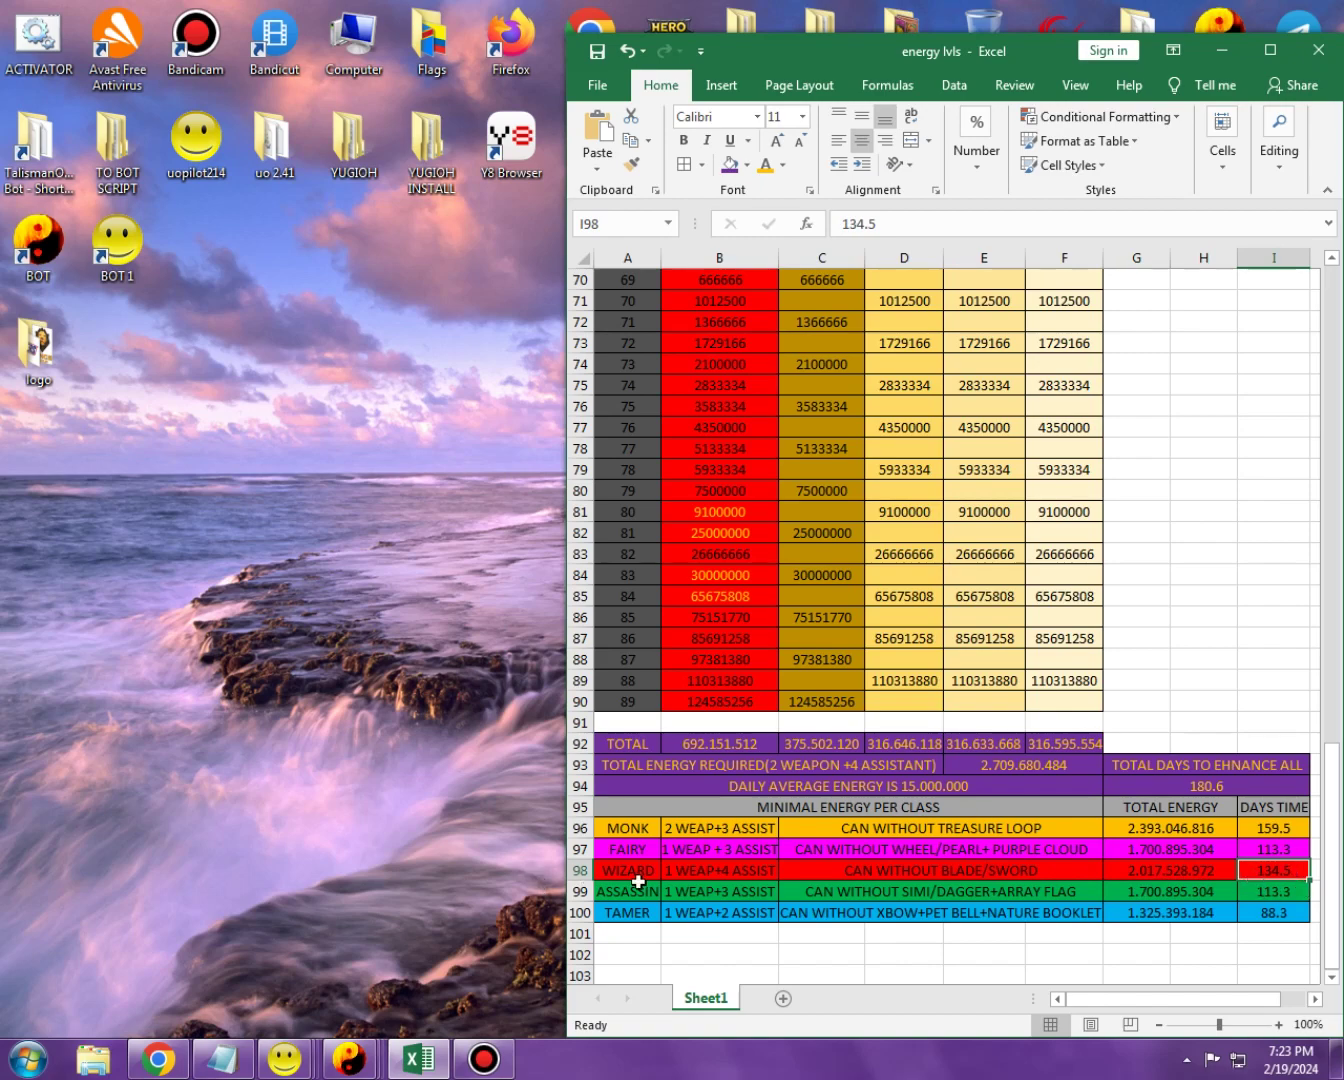
pyautogui.click(638, 890)
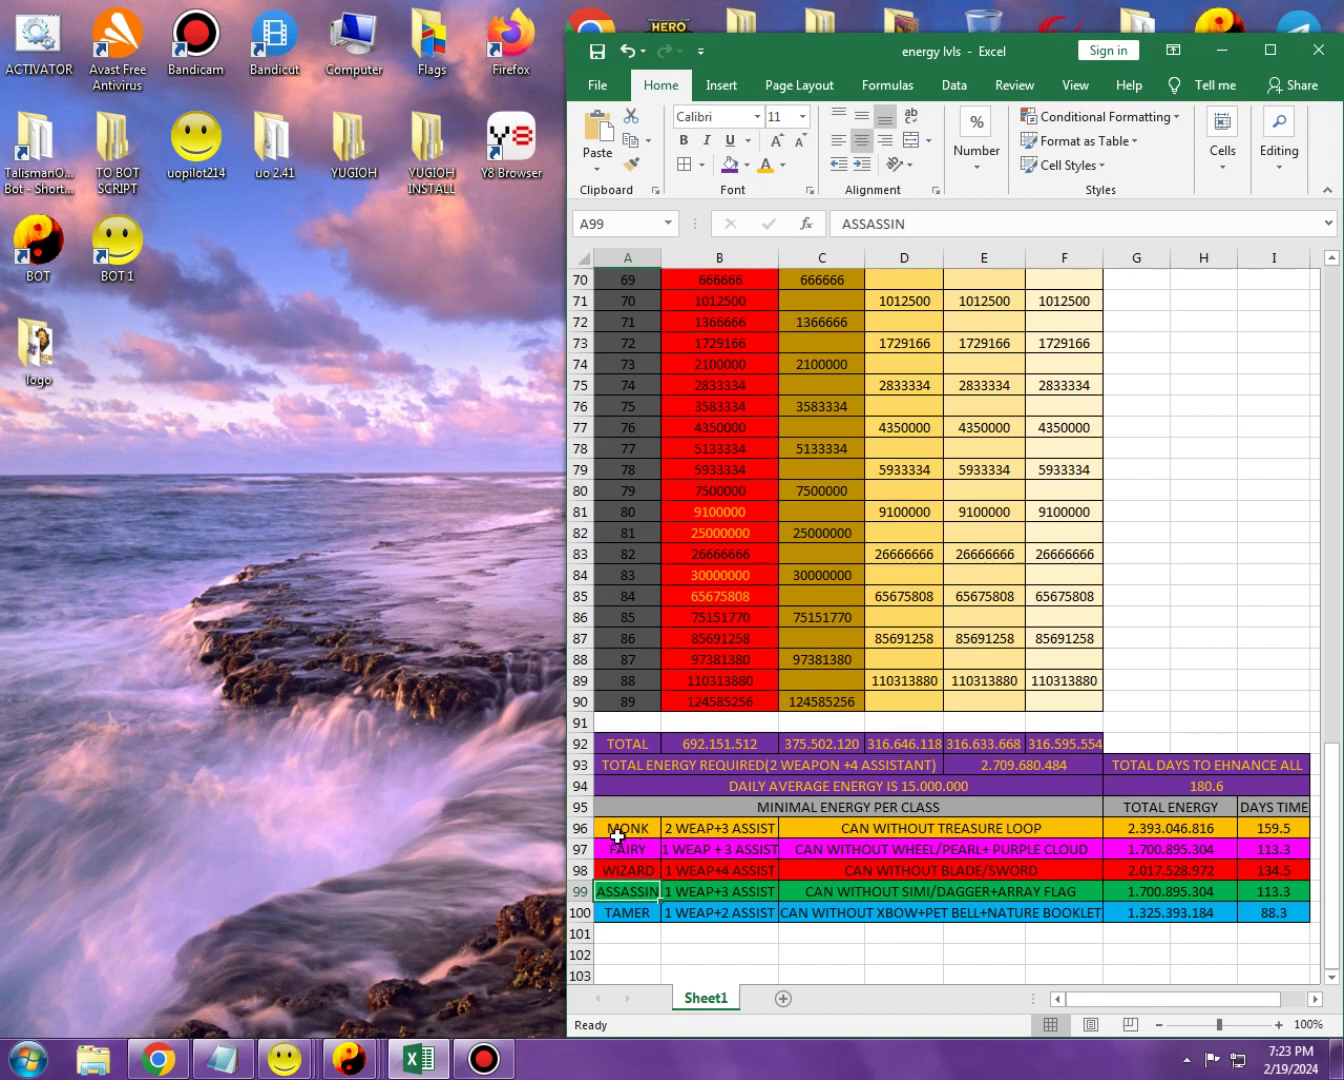
pyautogui.click(844, 893)
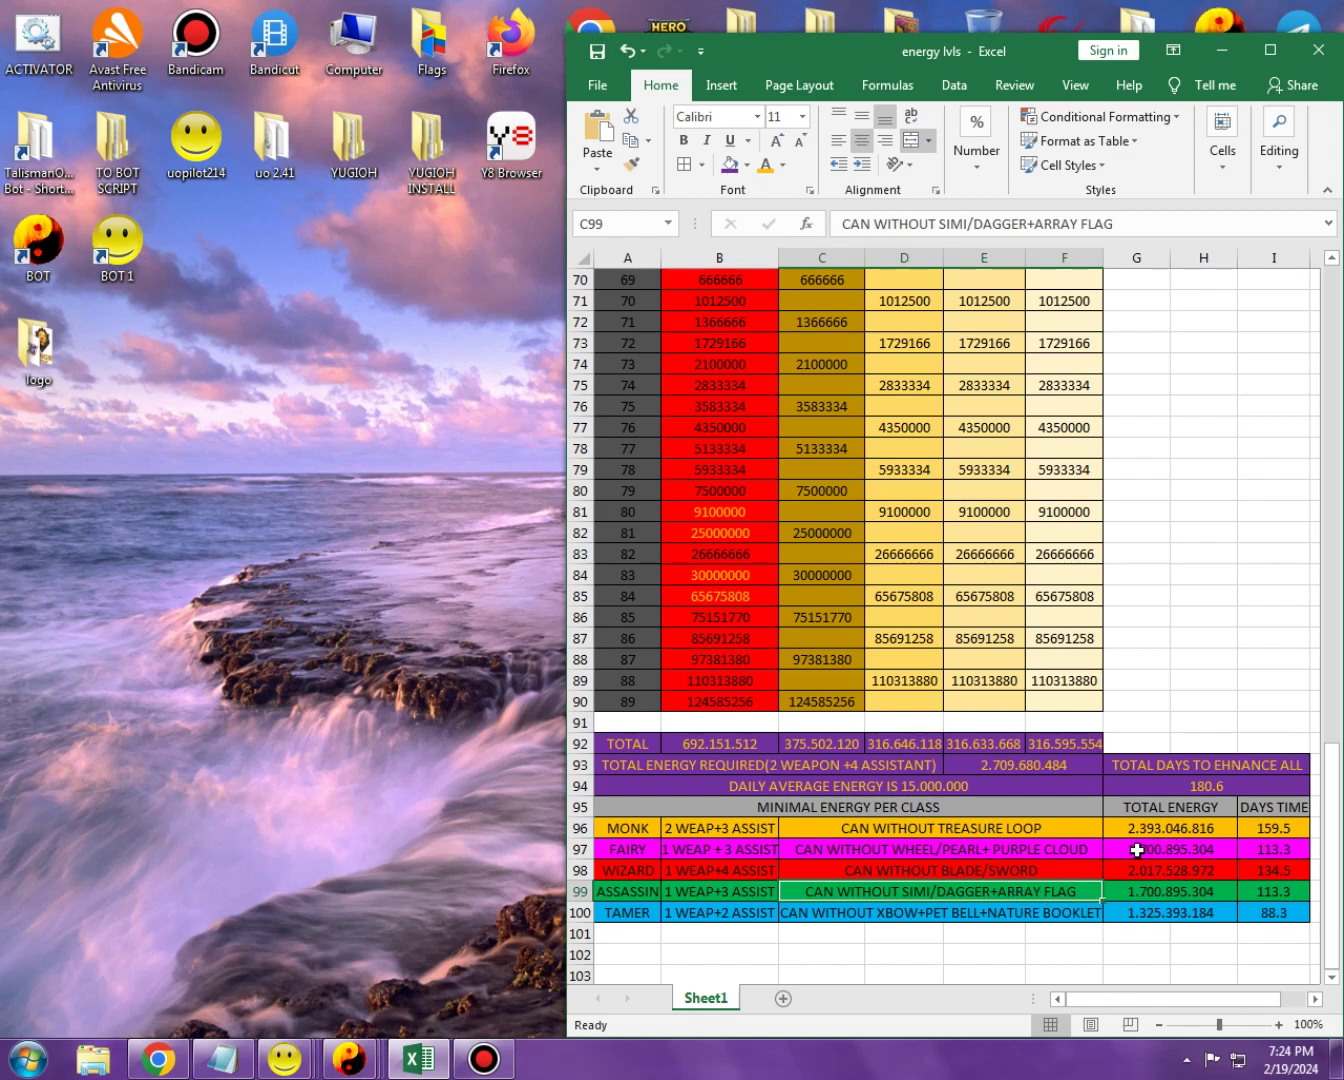
pyautogui.click(1137, 850)
pyautogui.click(1047, 850)
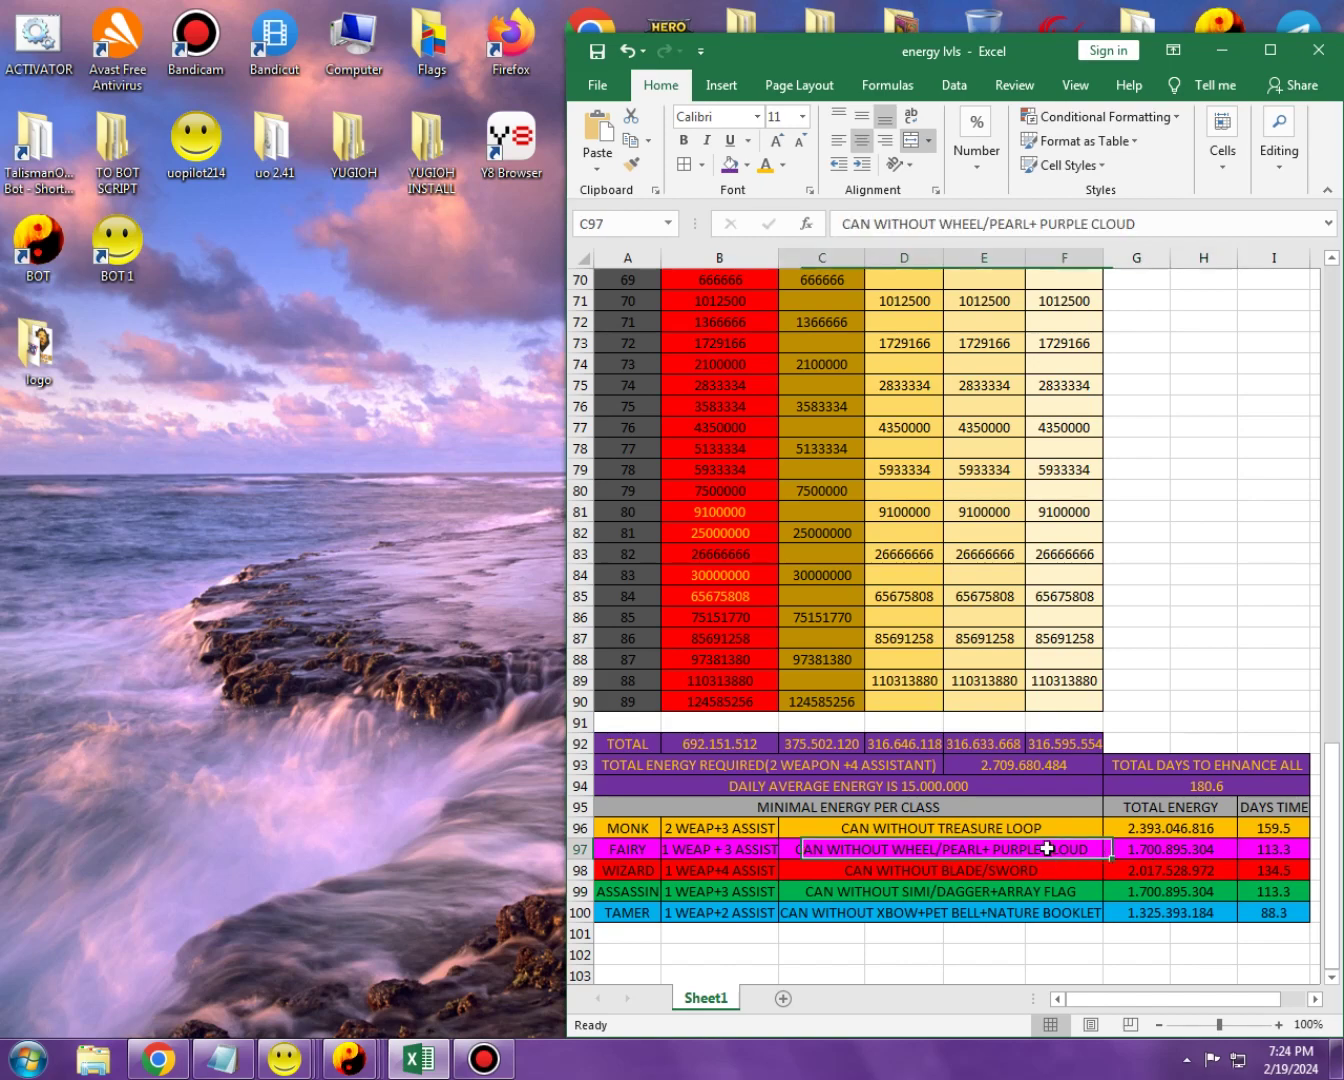
pyautogui.click(1032, 892)
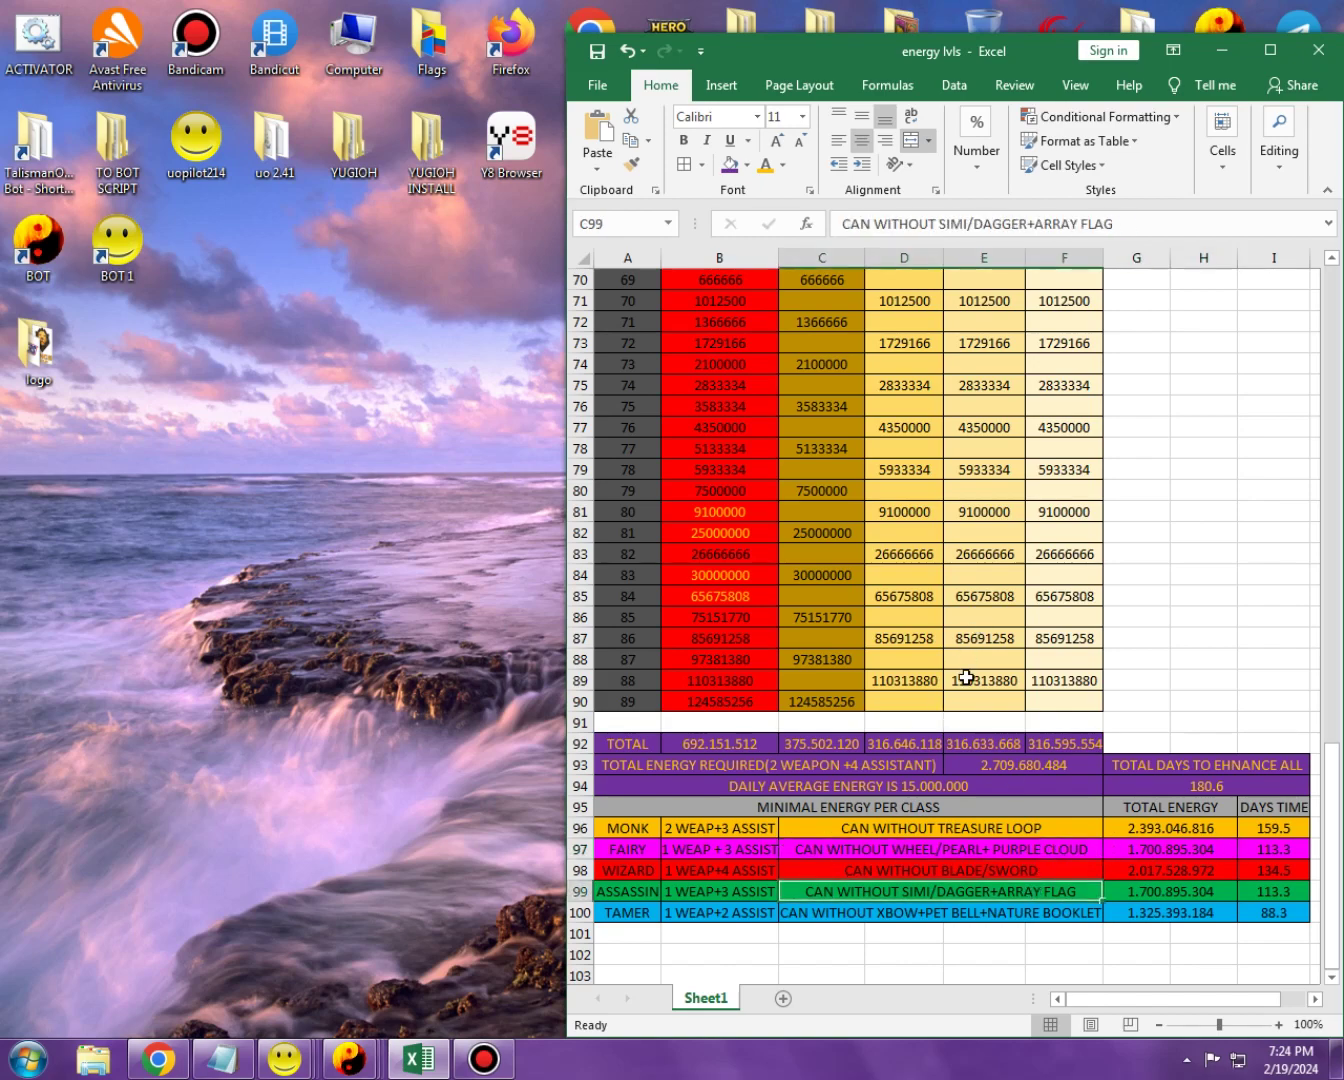
pyautogui.click(984, 744)
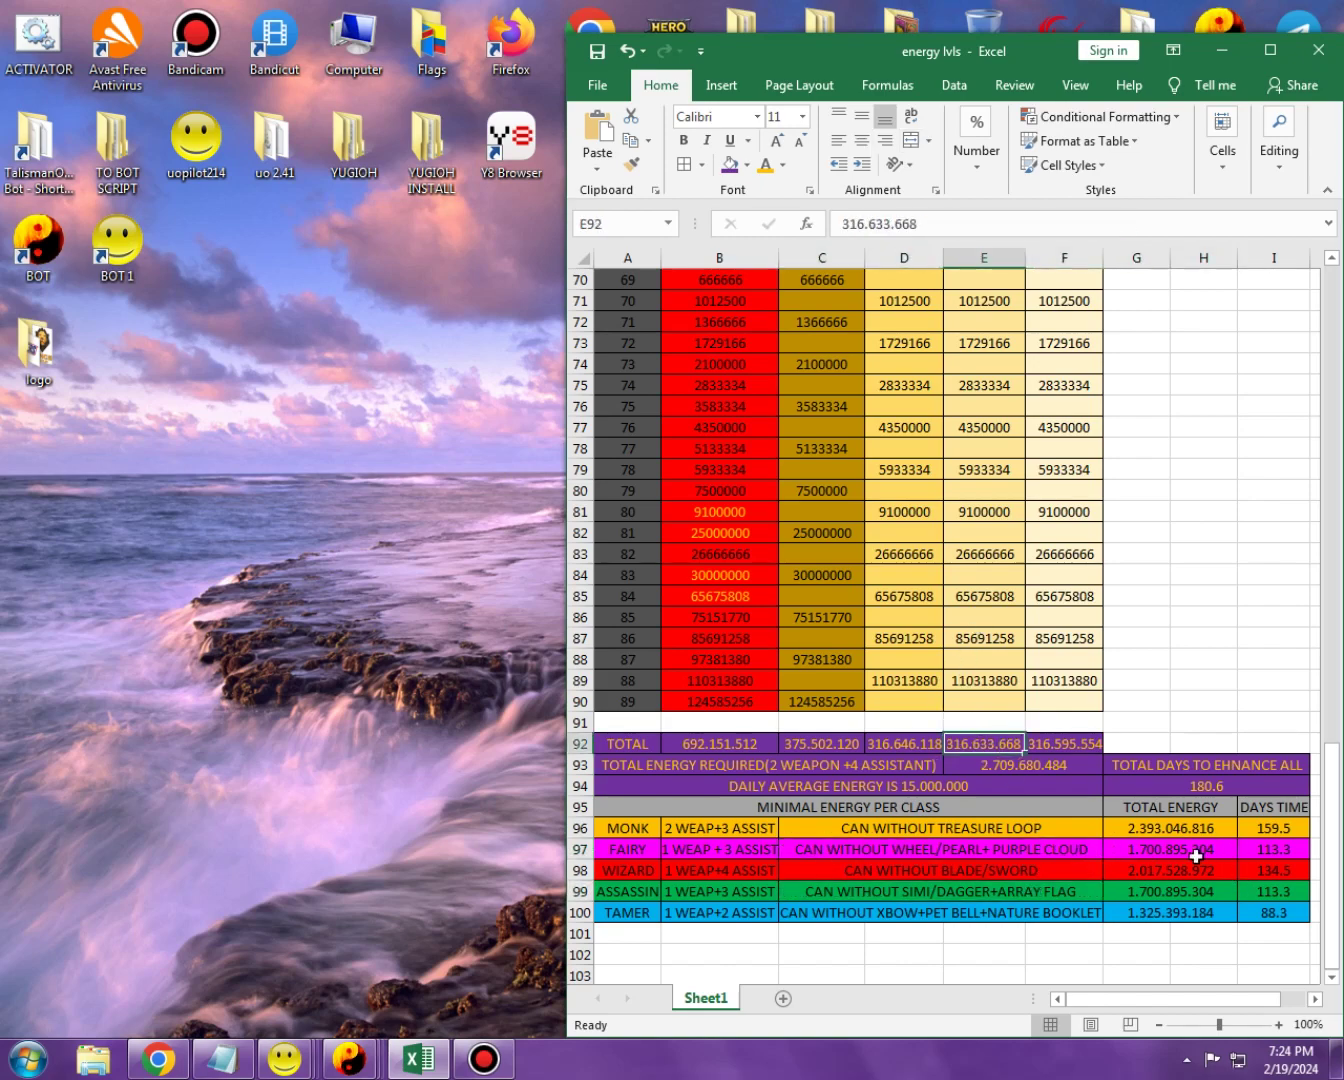
pyautogui.click(1286, 848)
pyautogui.click(1283, 895)
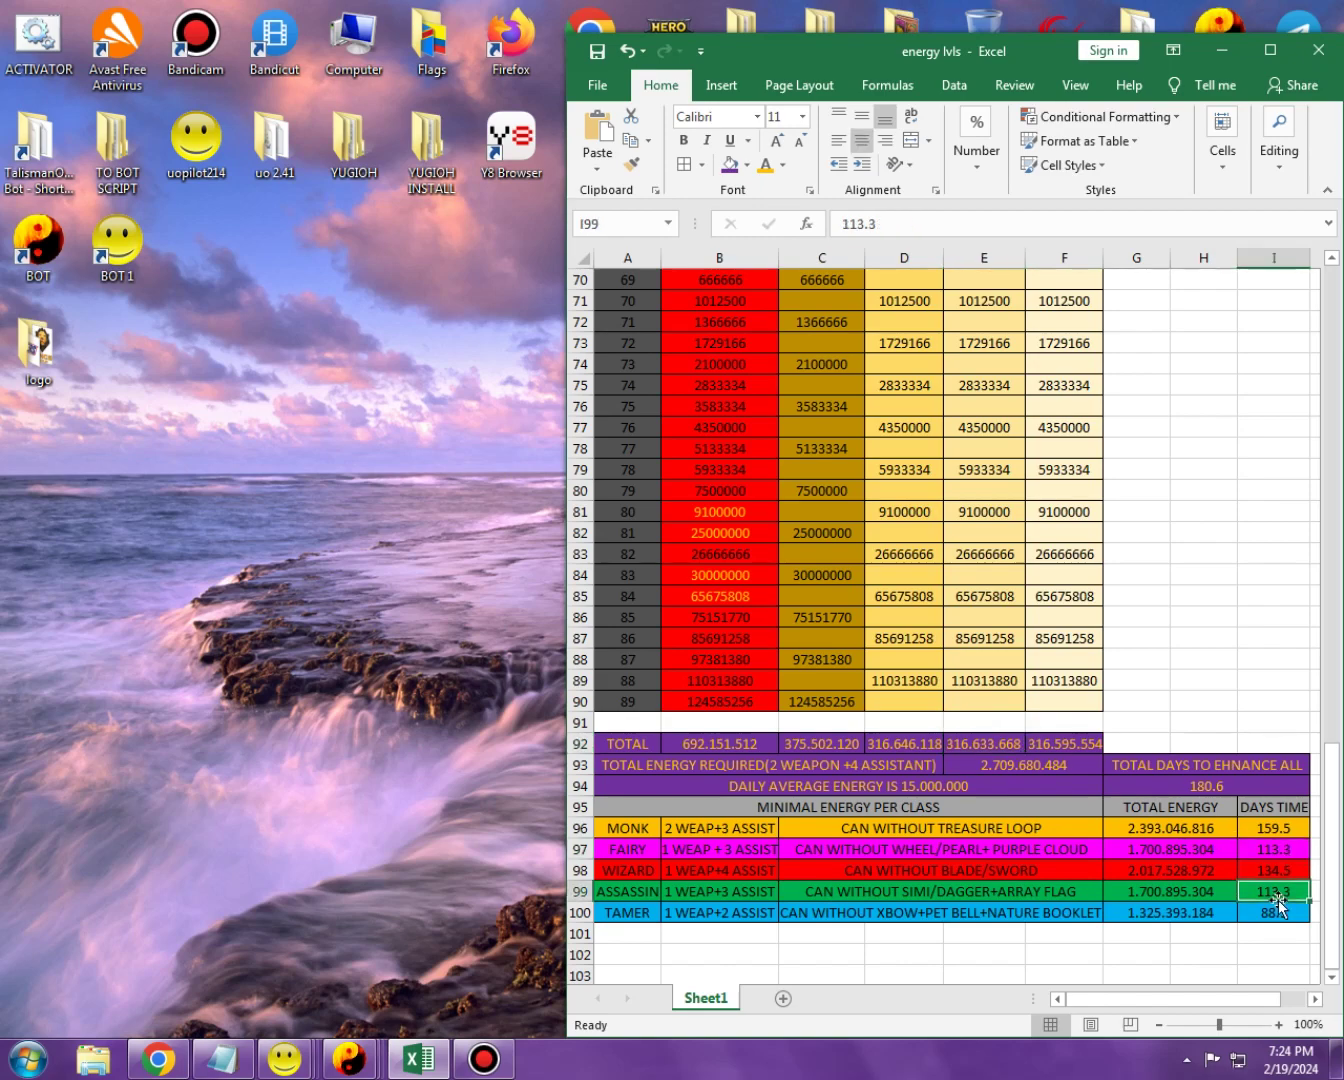
pyautogui.click(626, 914)
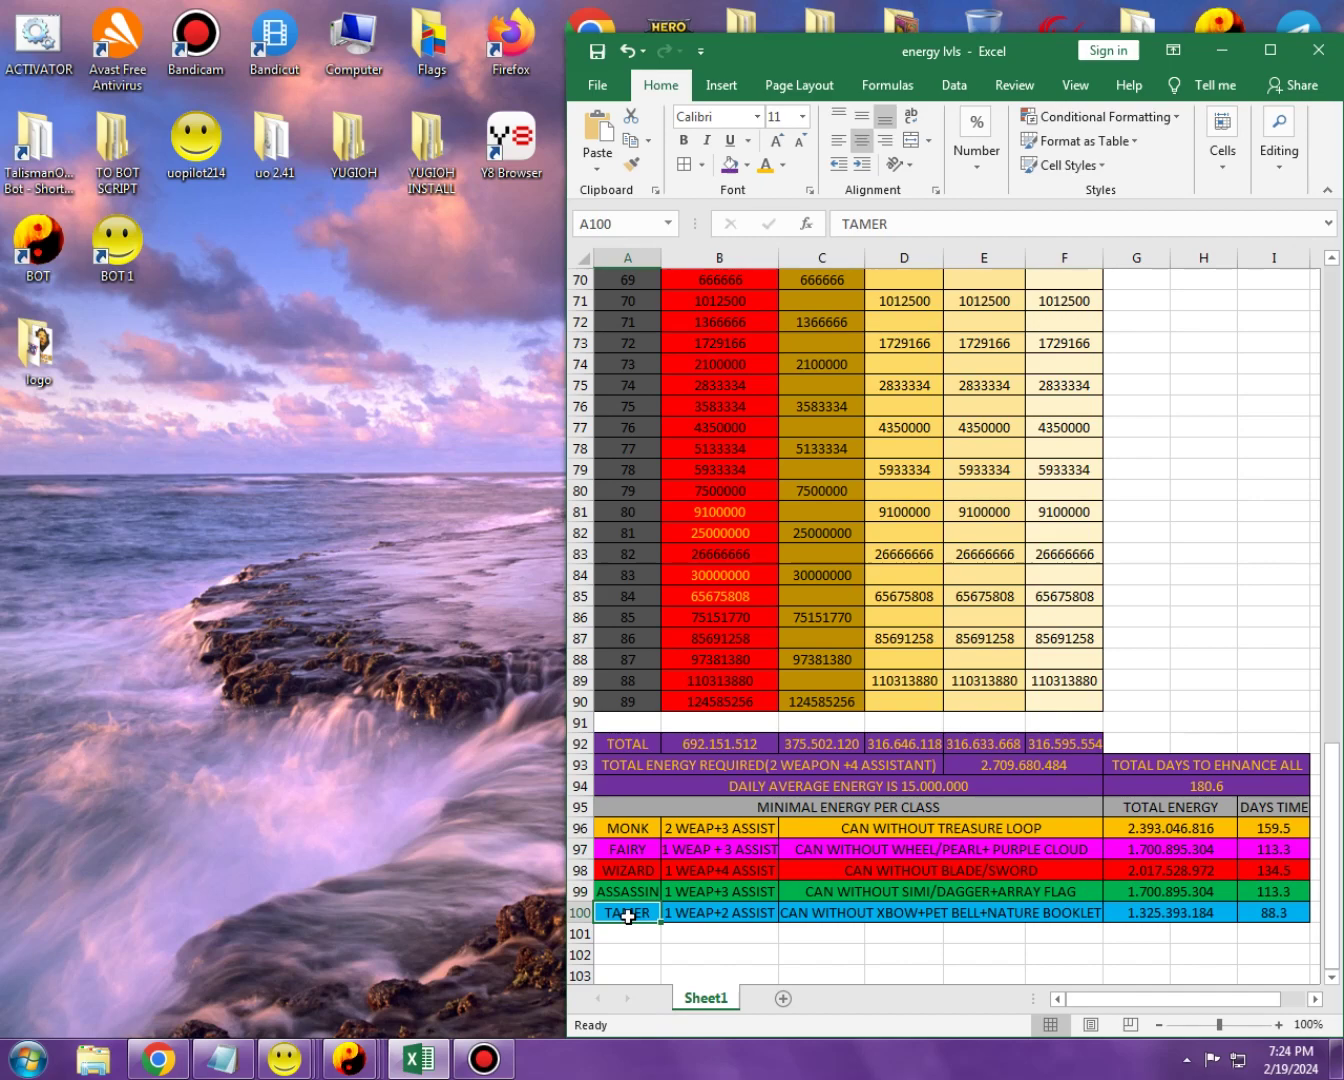
pyautogui.click(835, 915)
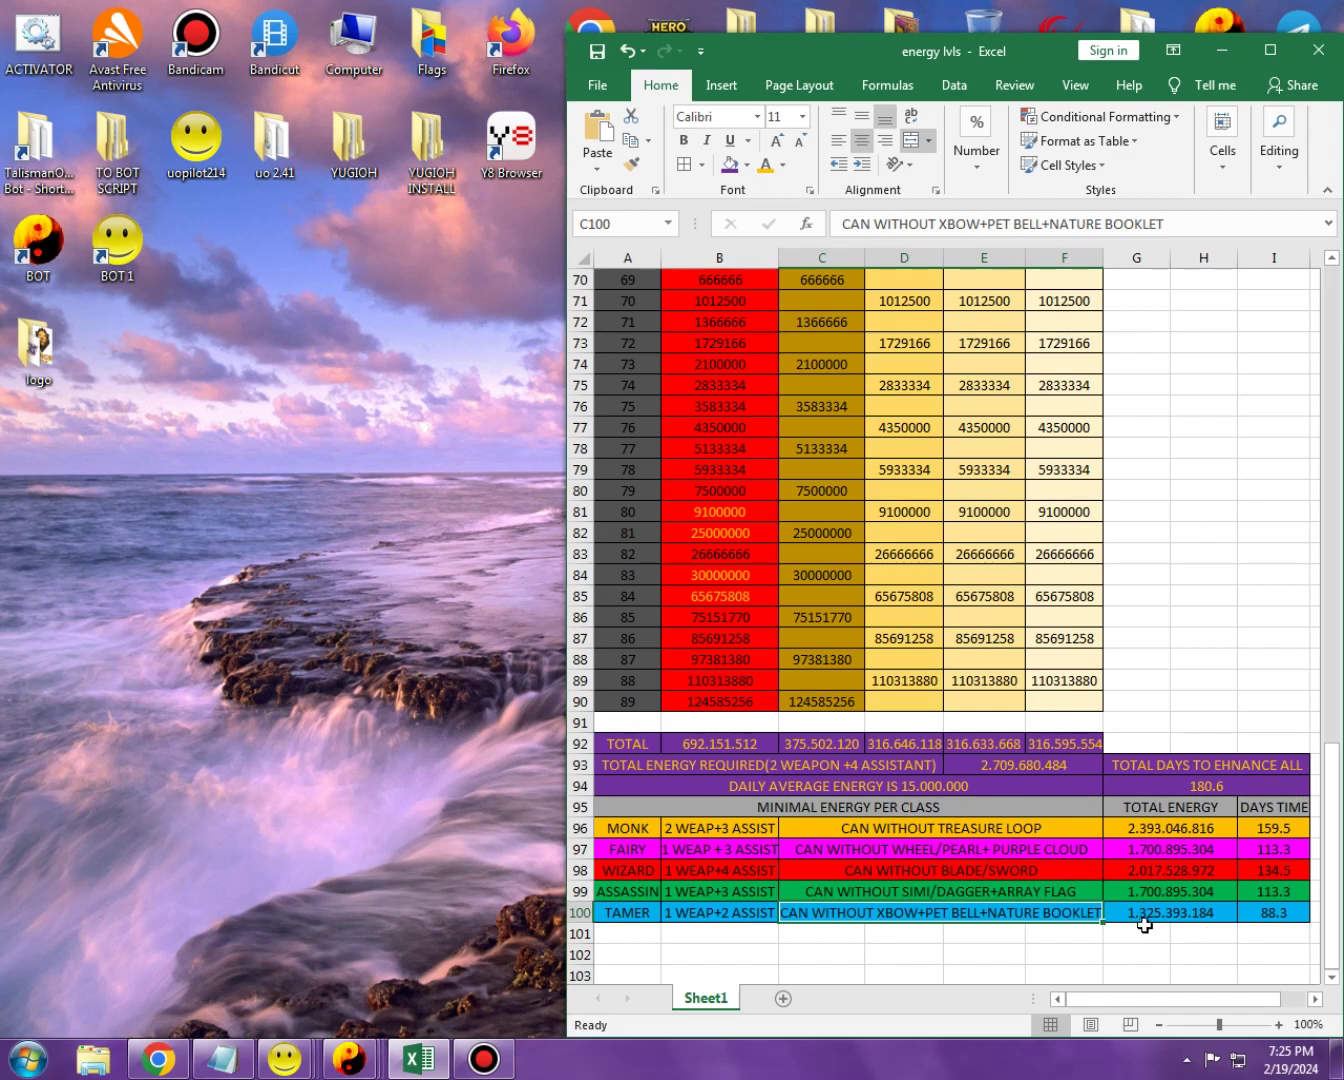
pyautogui.click(1258, 918)
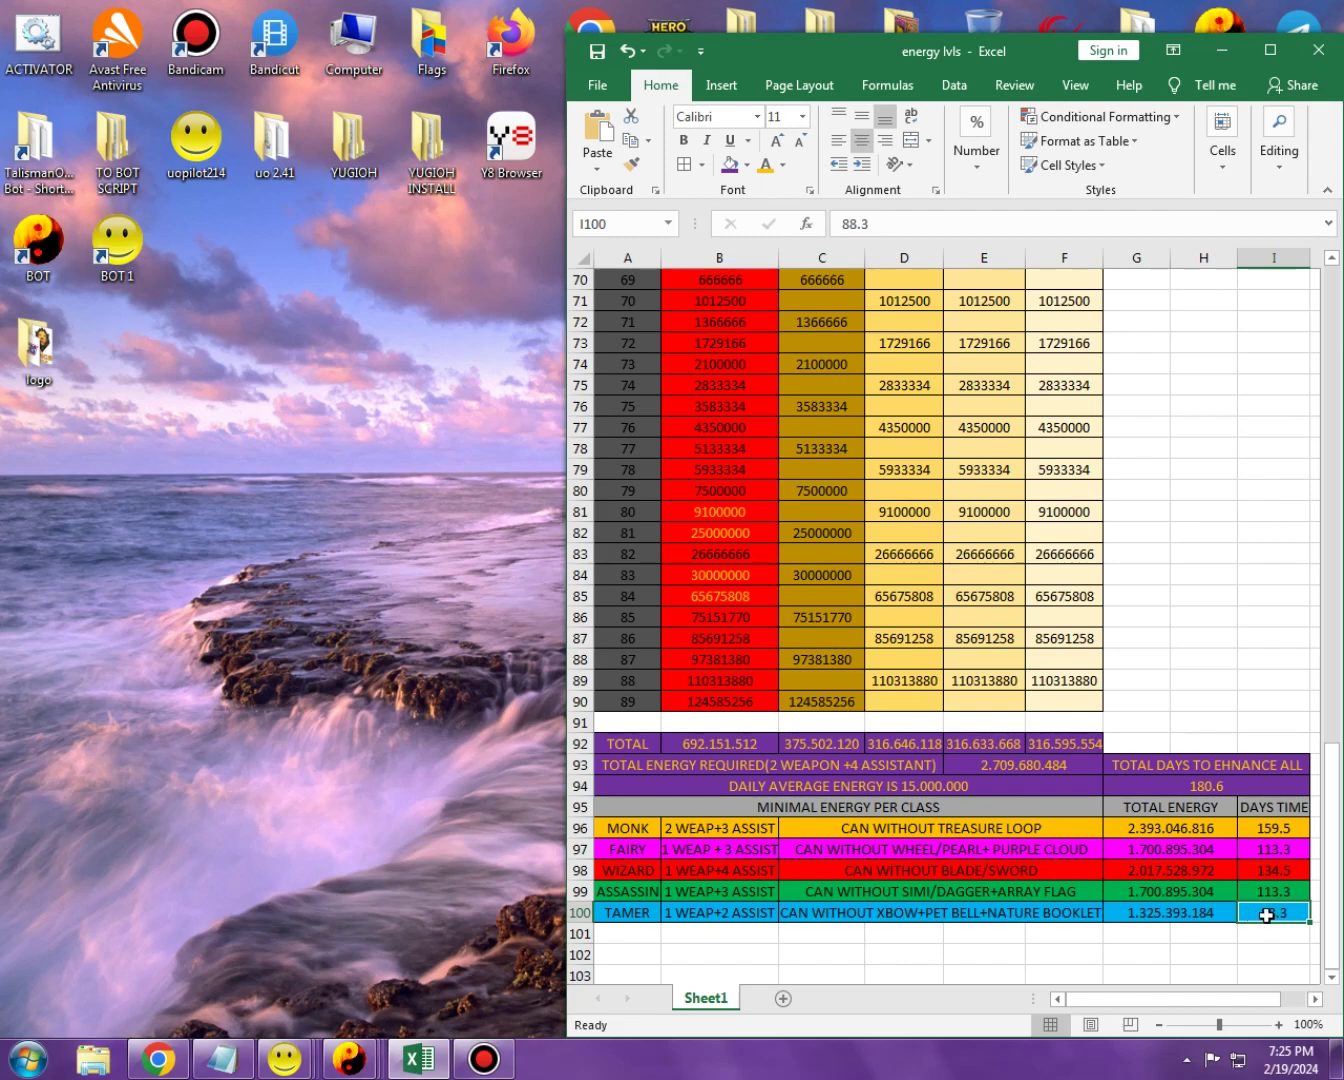
pyautogui.click(884, 935)
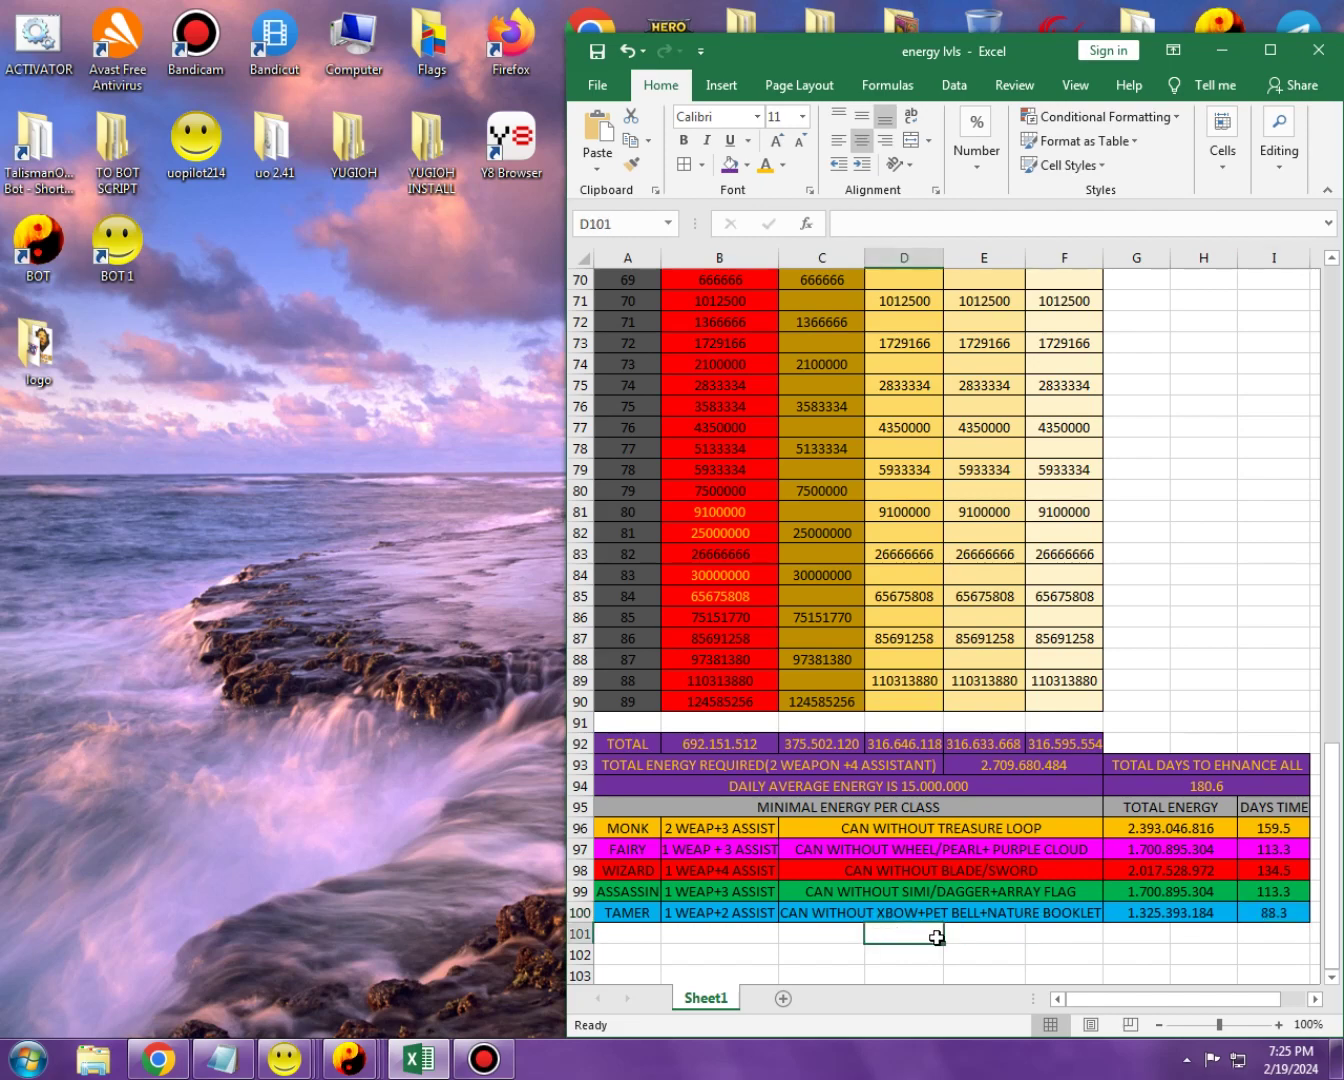
pyautogui.click(616, 822)
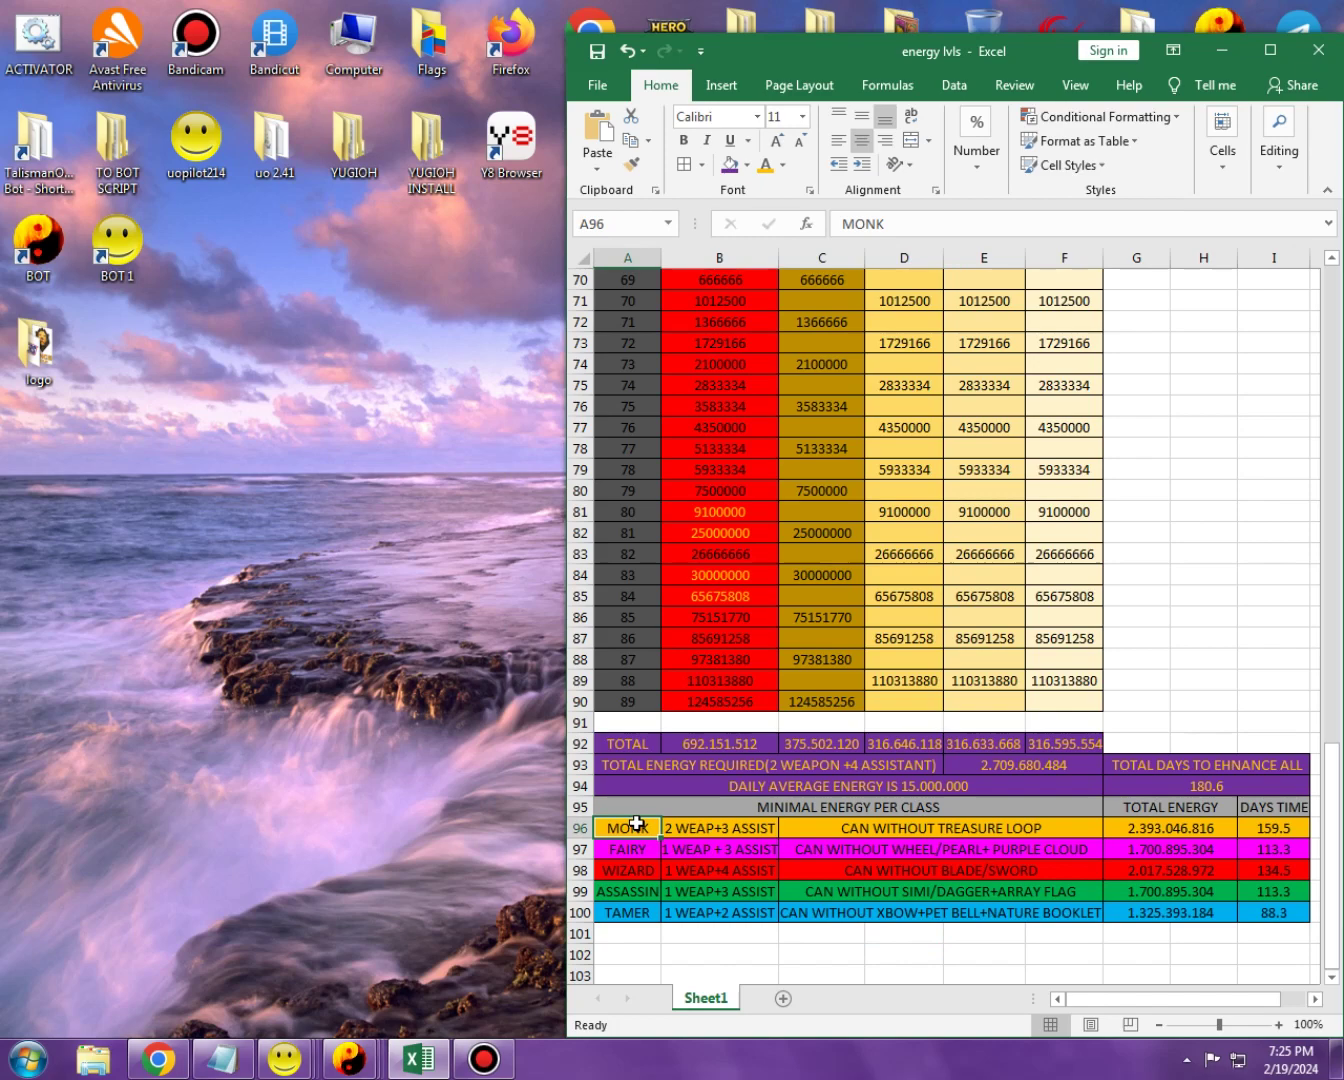
pyautogui.click(1270, 828)
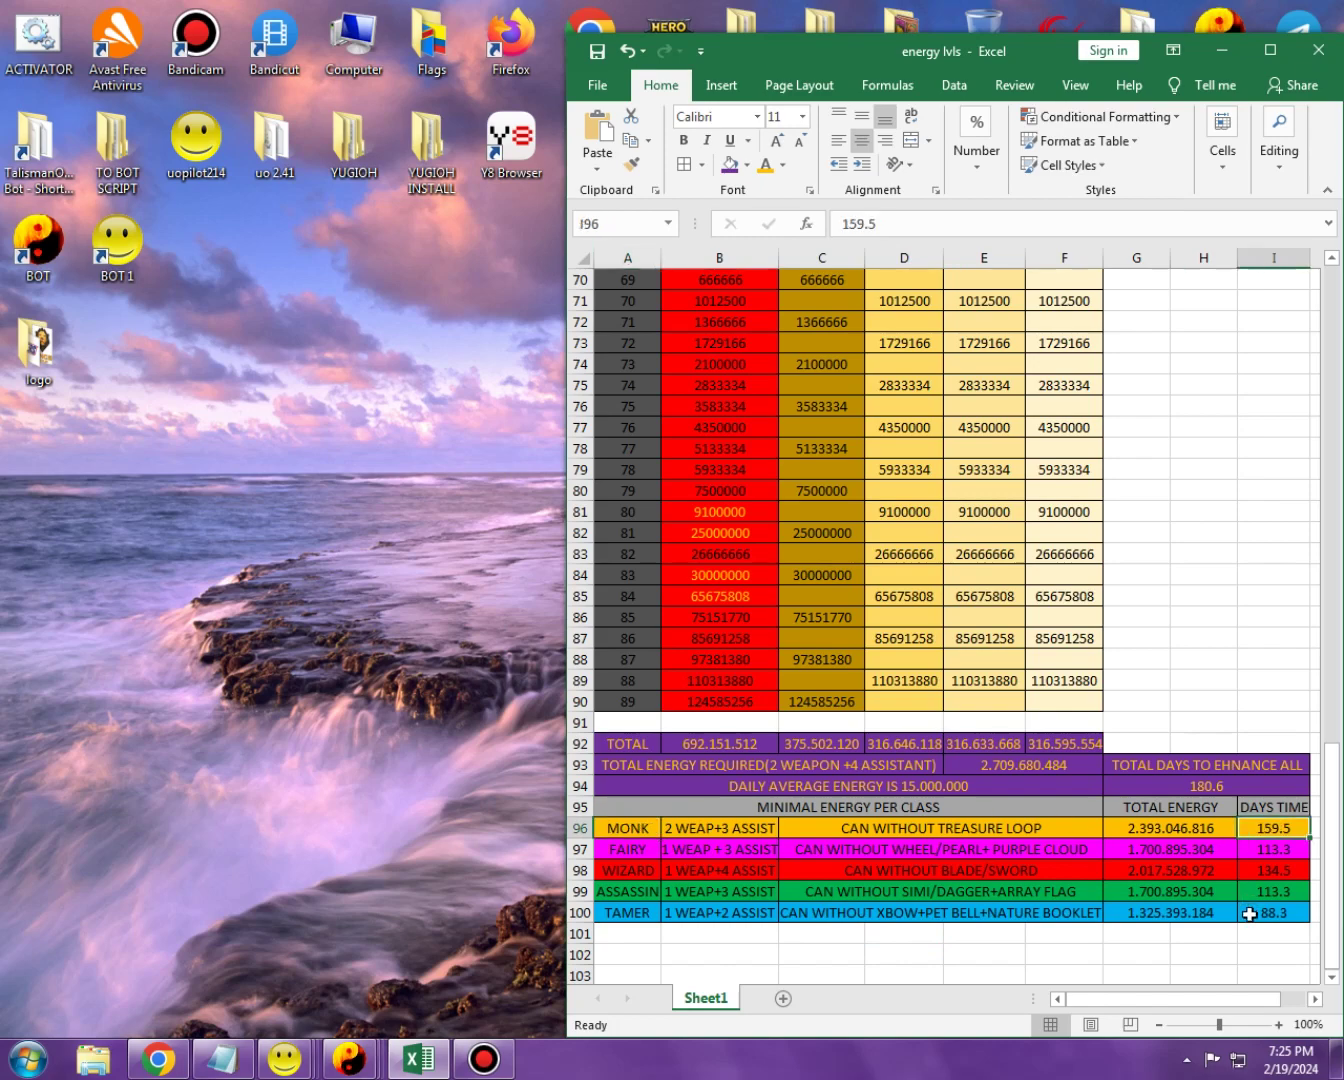
pyautogui.click(638, 913)
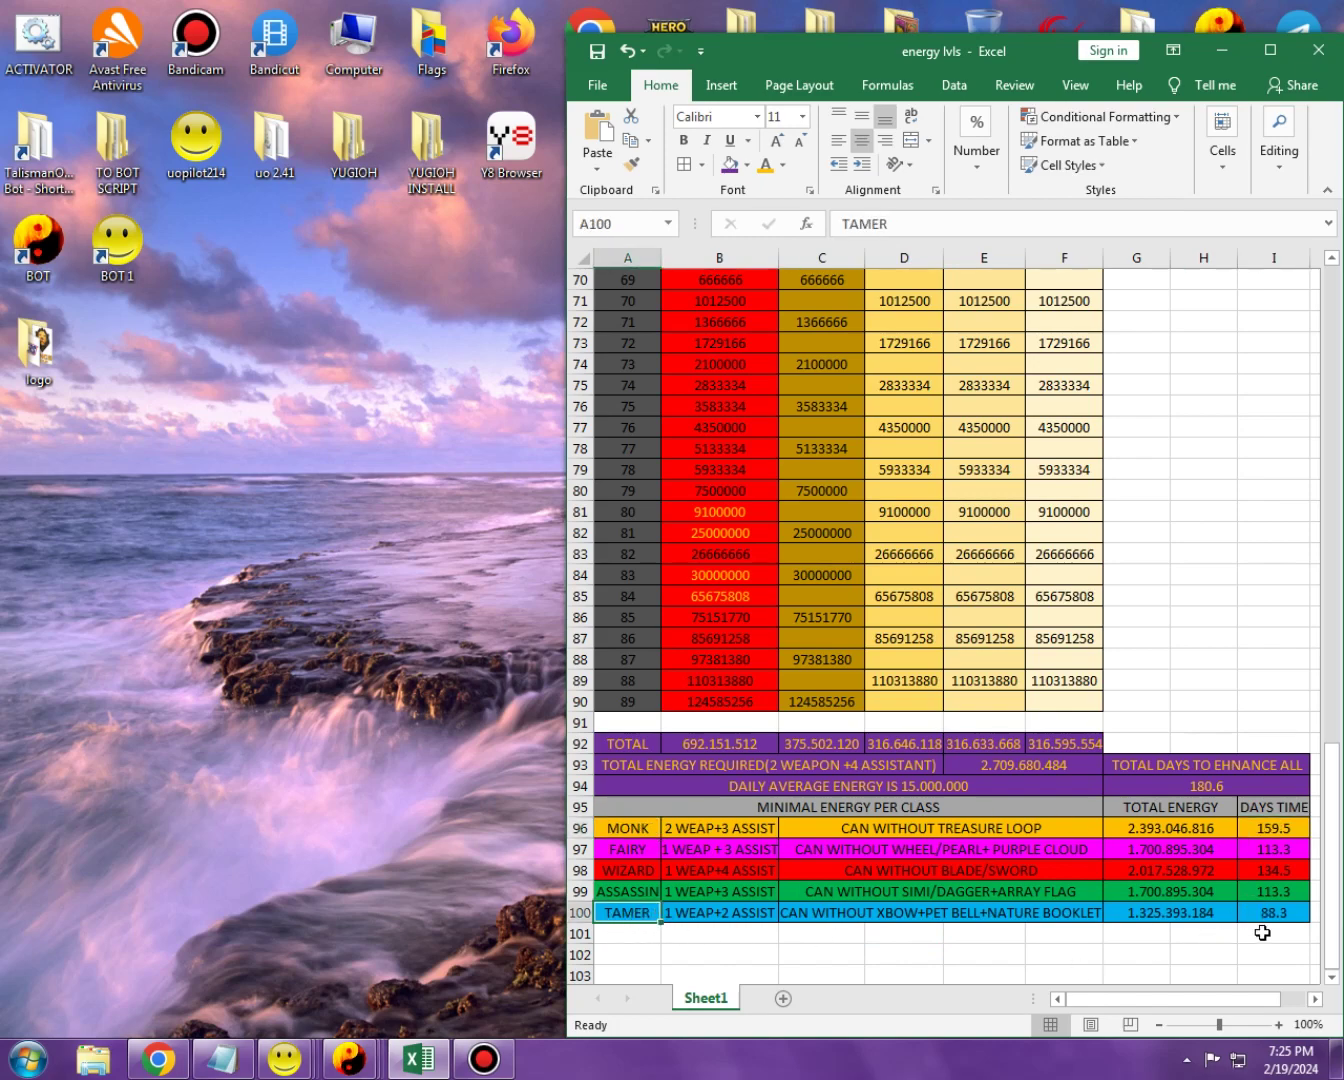
pyautogui.click(1150, 956)
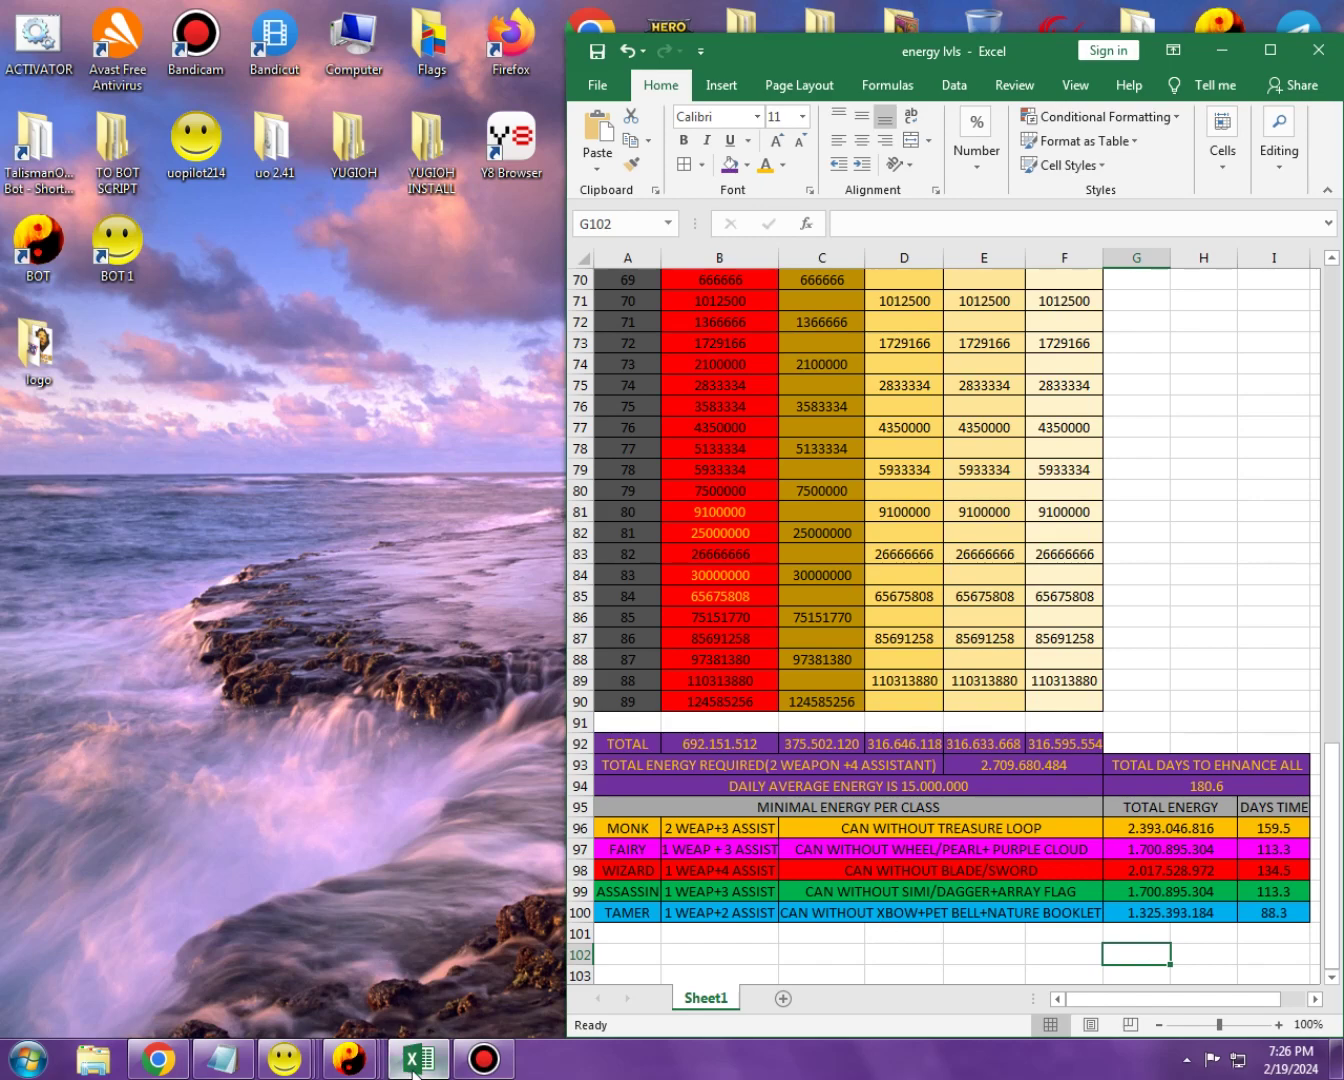
pyautogui.moveTo(415, 1073)
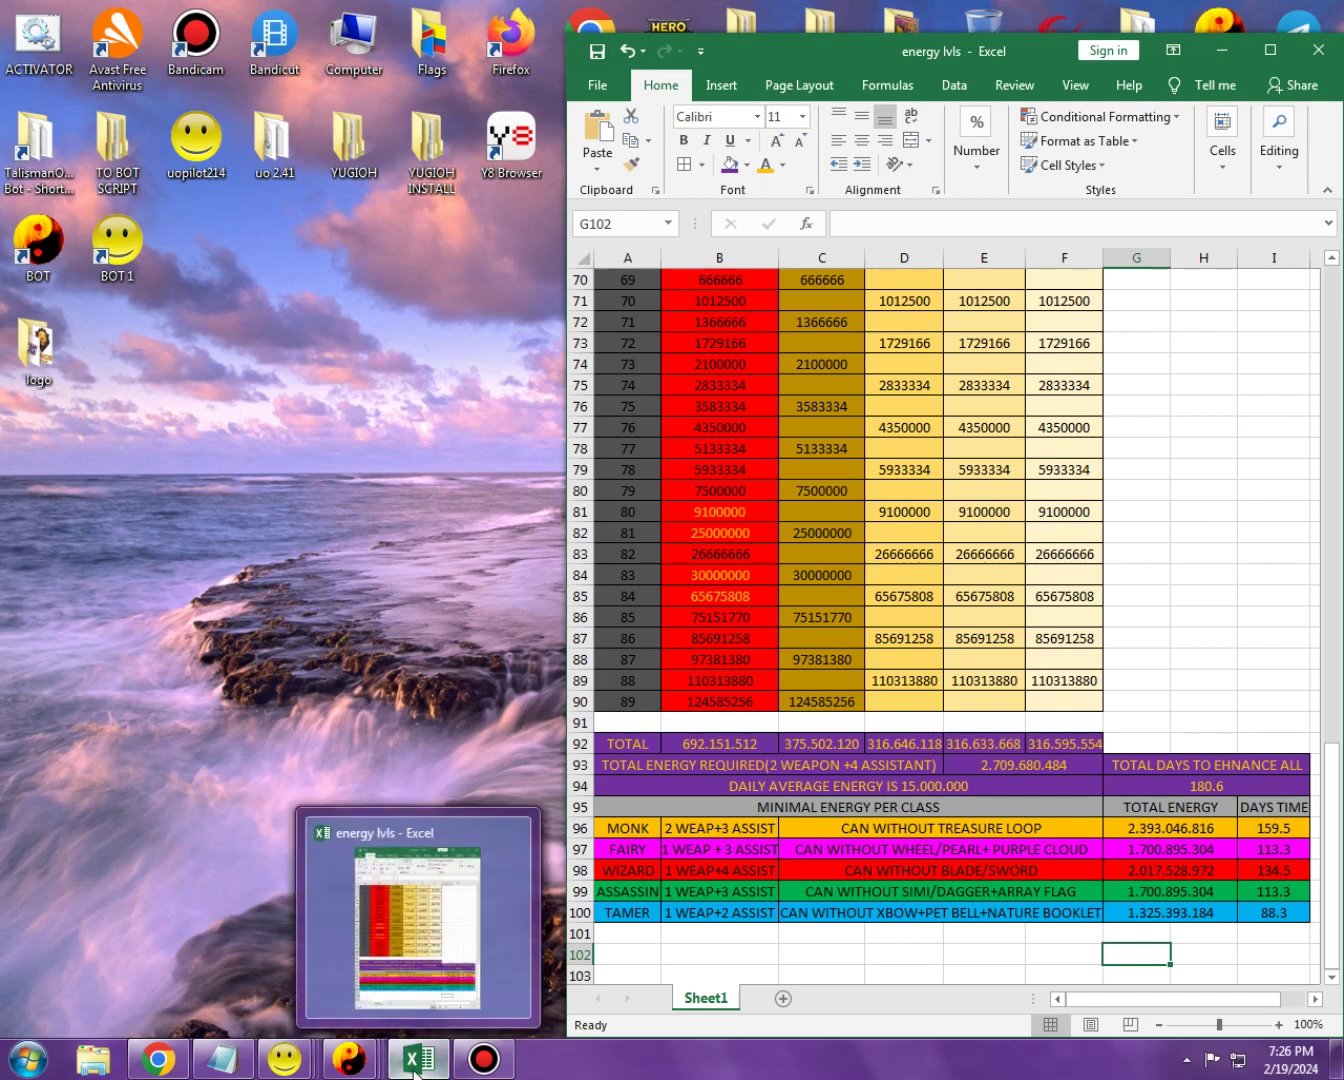
pyautogui.click(891, 958)
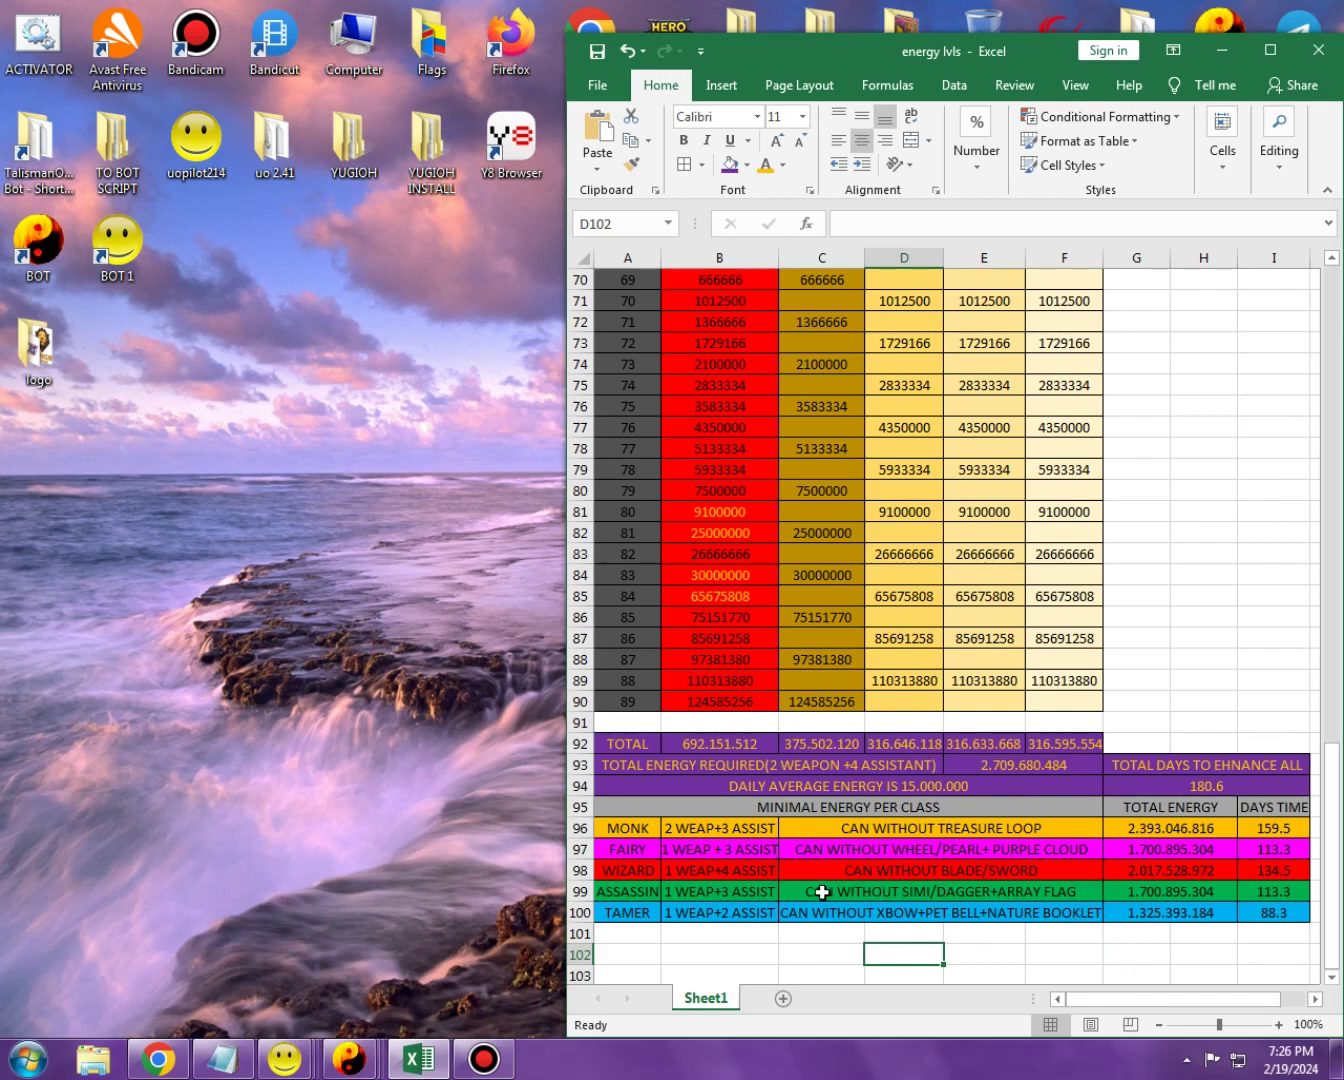
pyautogui.scroll(2, 823, 893)
pyautogui.scroll(-3, 851, 898)
pyautogui.scroll(13, 879, 899)
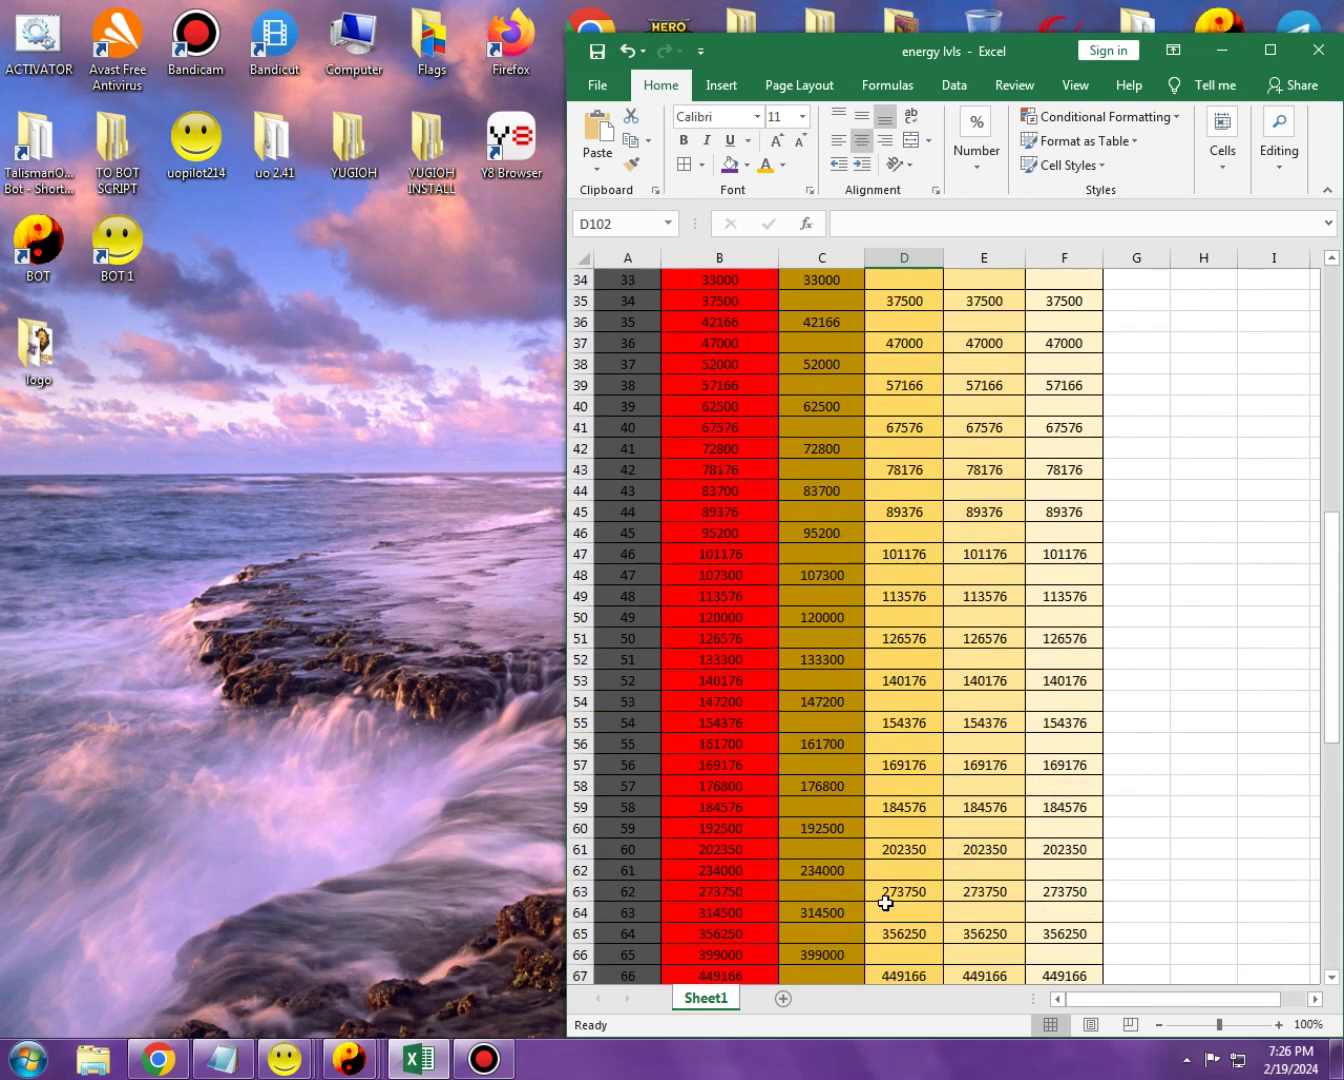
pyautogui.scroll(11, 885, 900)
pyautogui.scroll(-2, 824, 787)
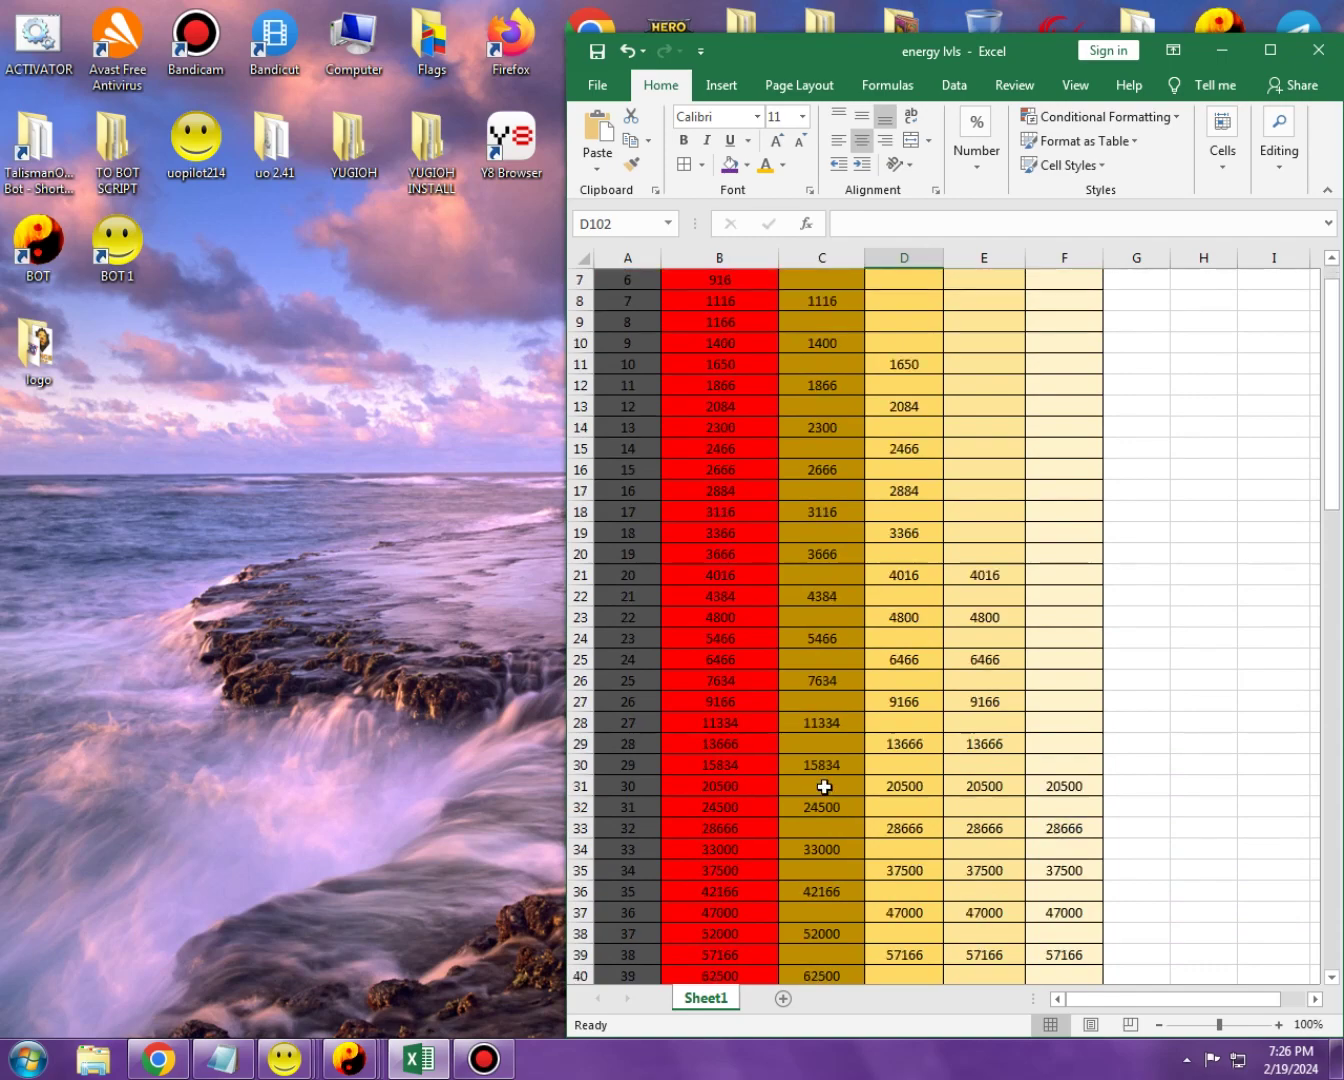
pyautogui.scroll(-20, 824, 787)
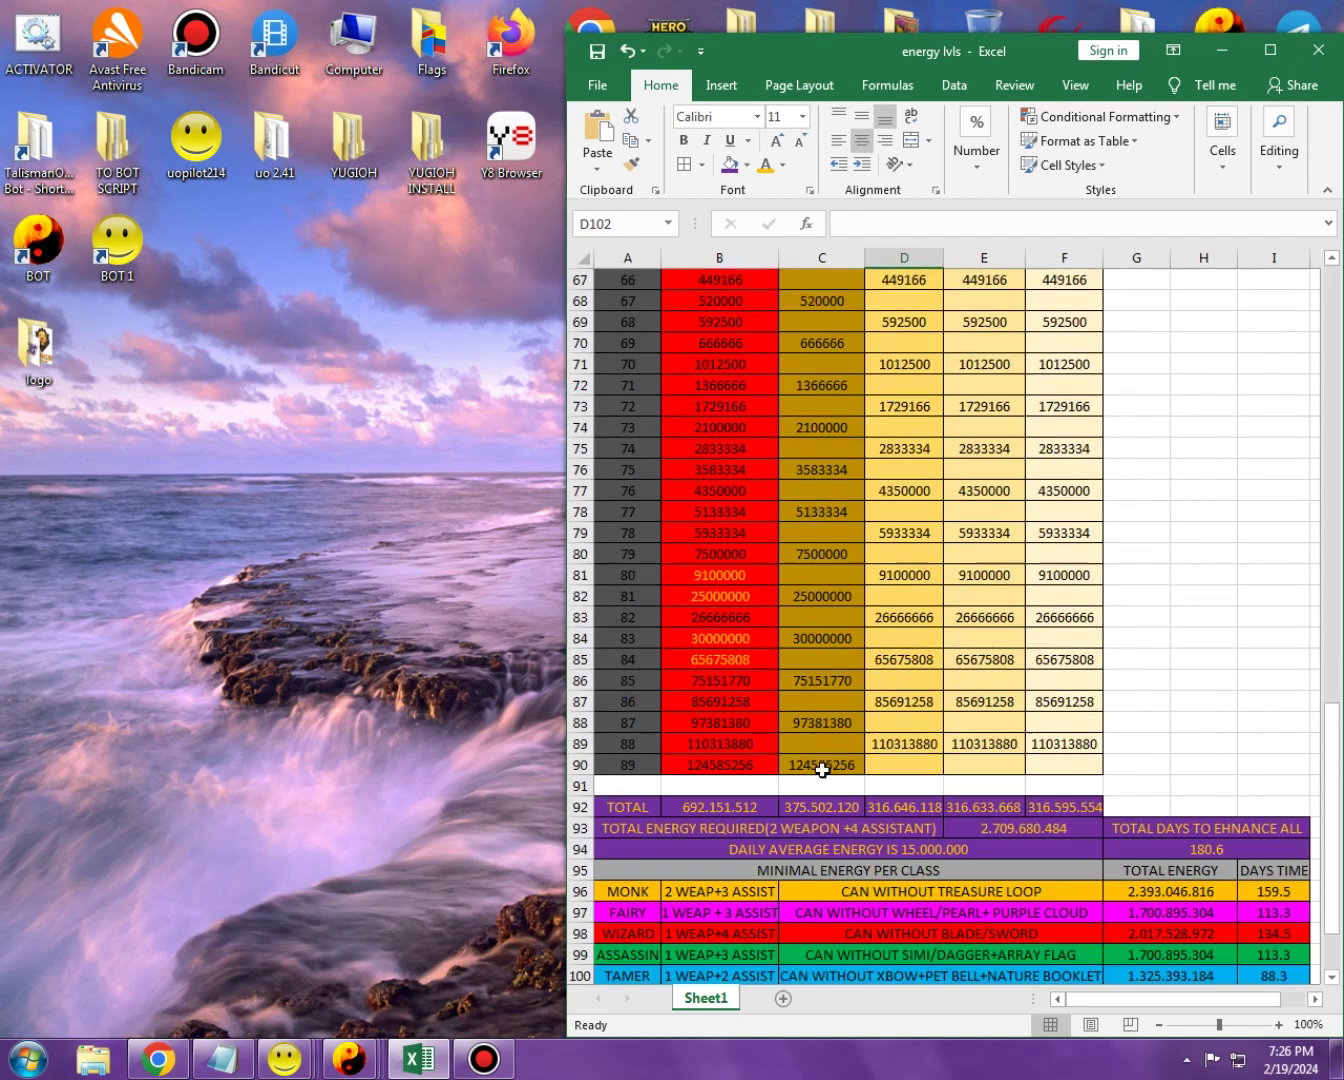
pyautogui.scroll(-1, 822, 768)
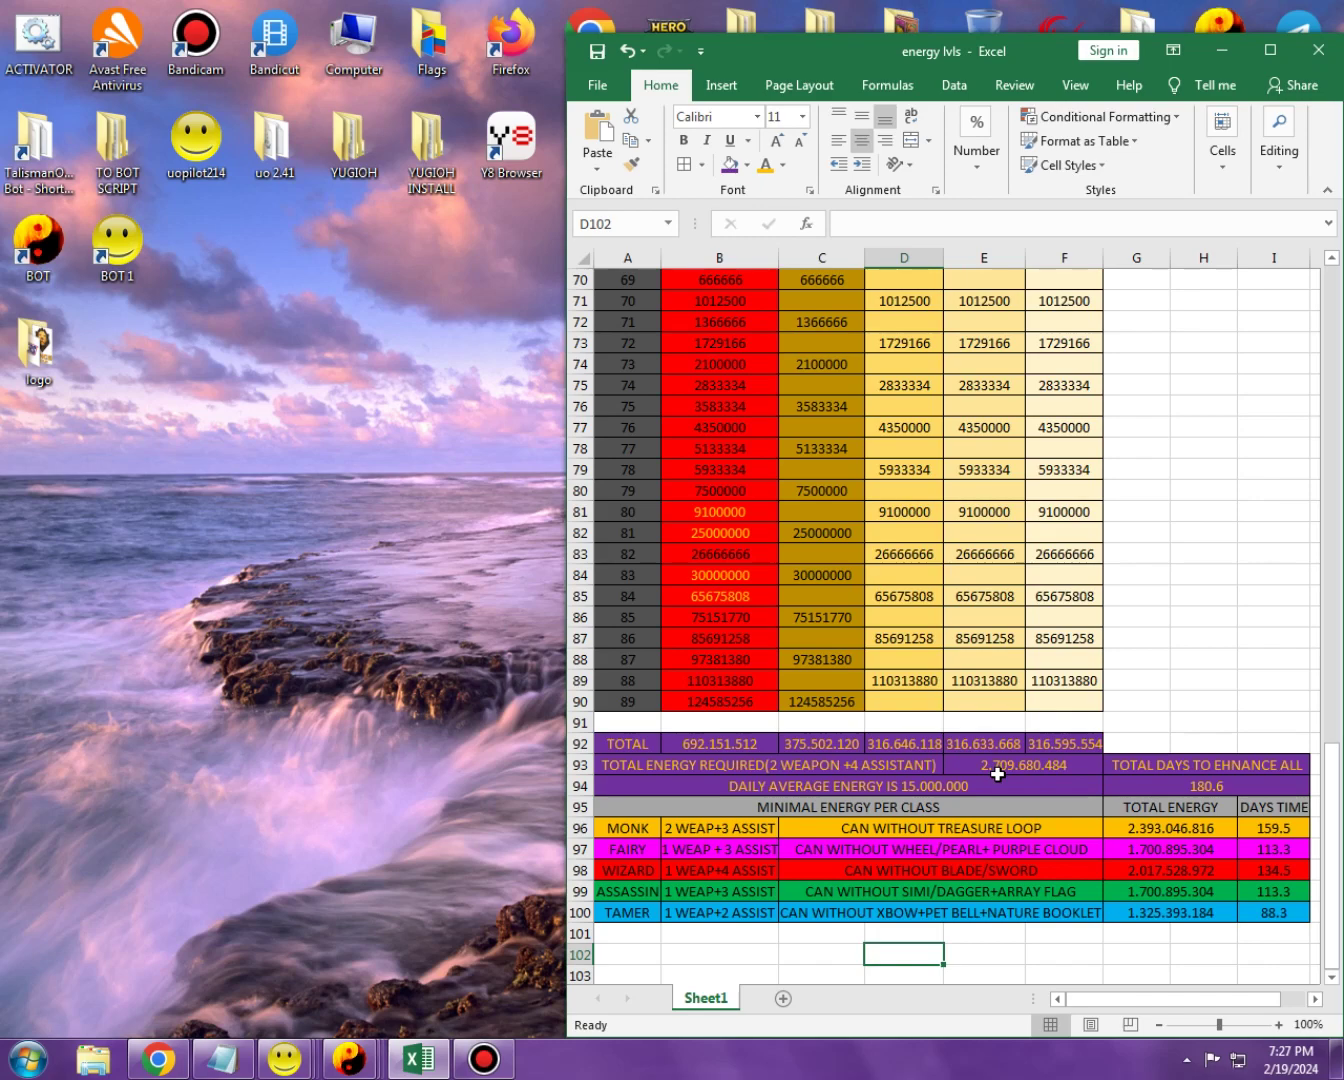
# - Minimize Excel and bring the Talisman Online game window forward
pyautogui.press('super+d')
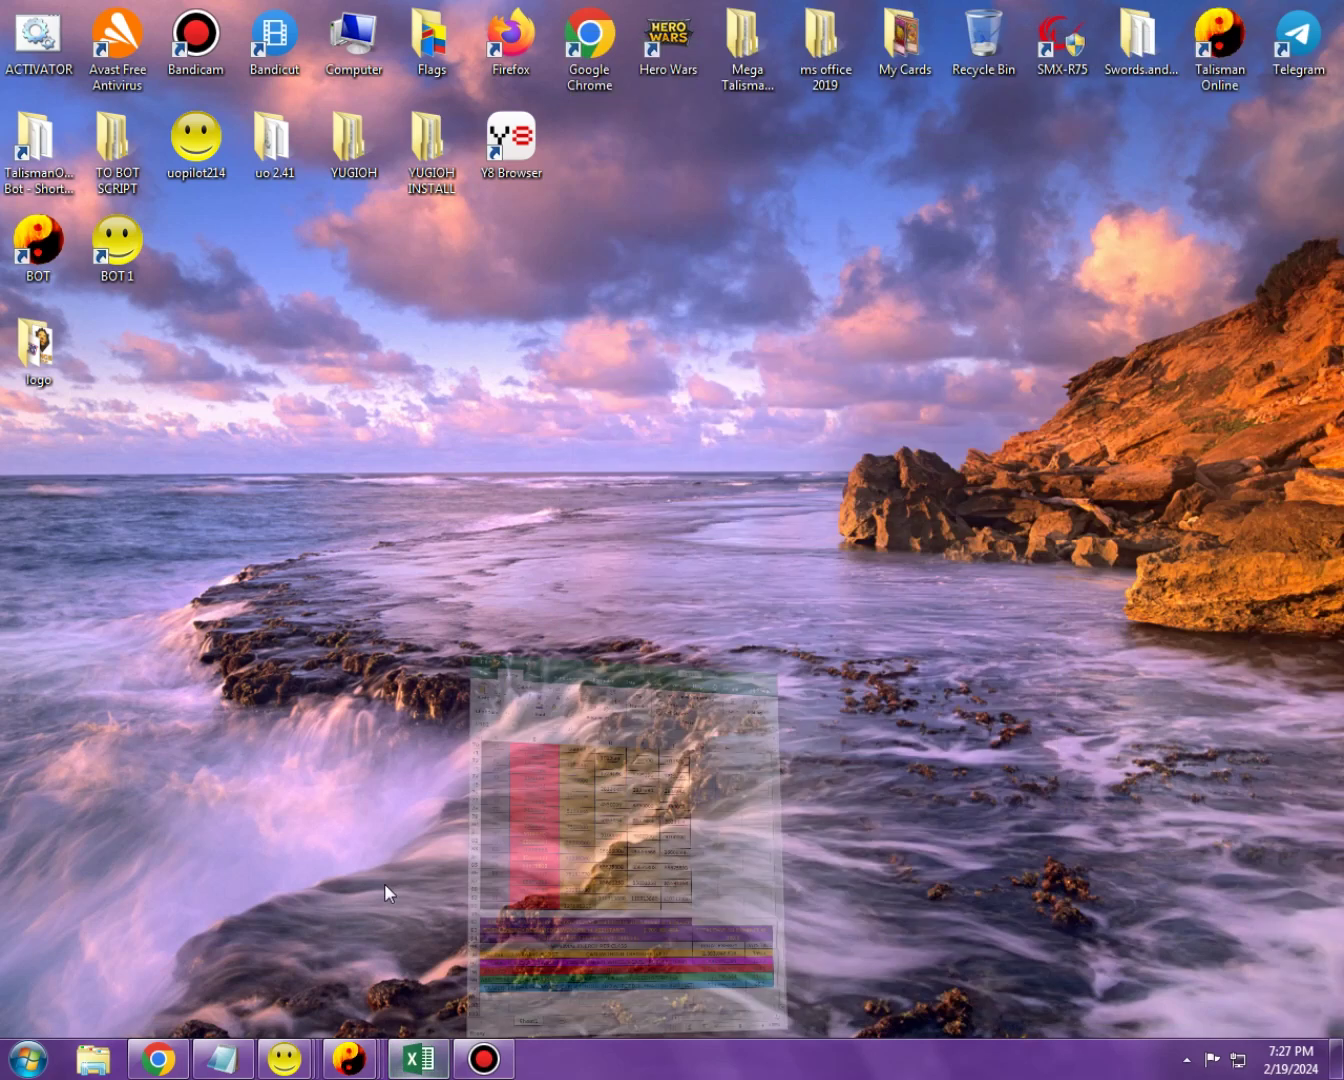
pyautogui.moveTo(365, 1074)
pyautogui.click(615, 873)
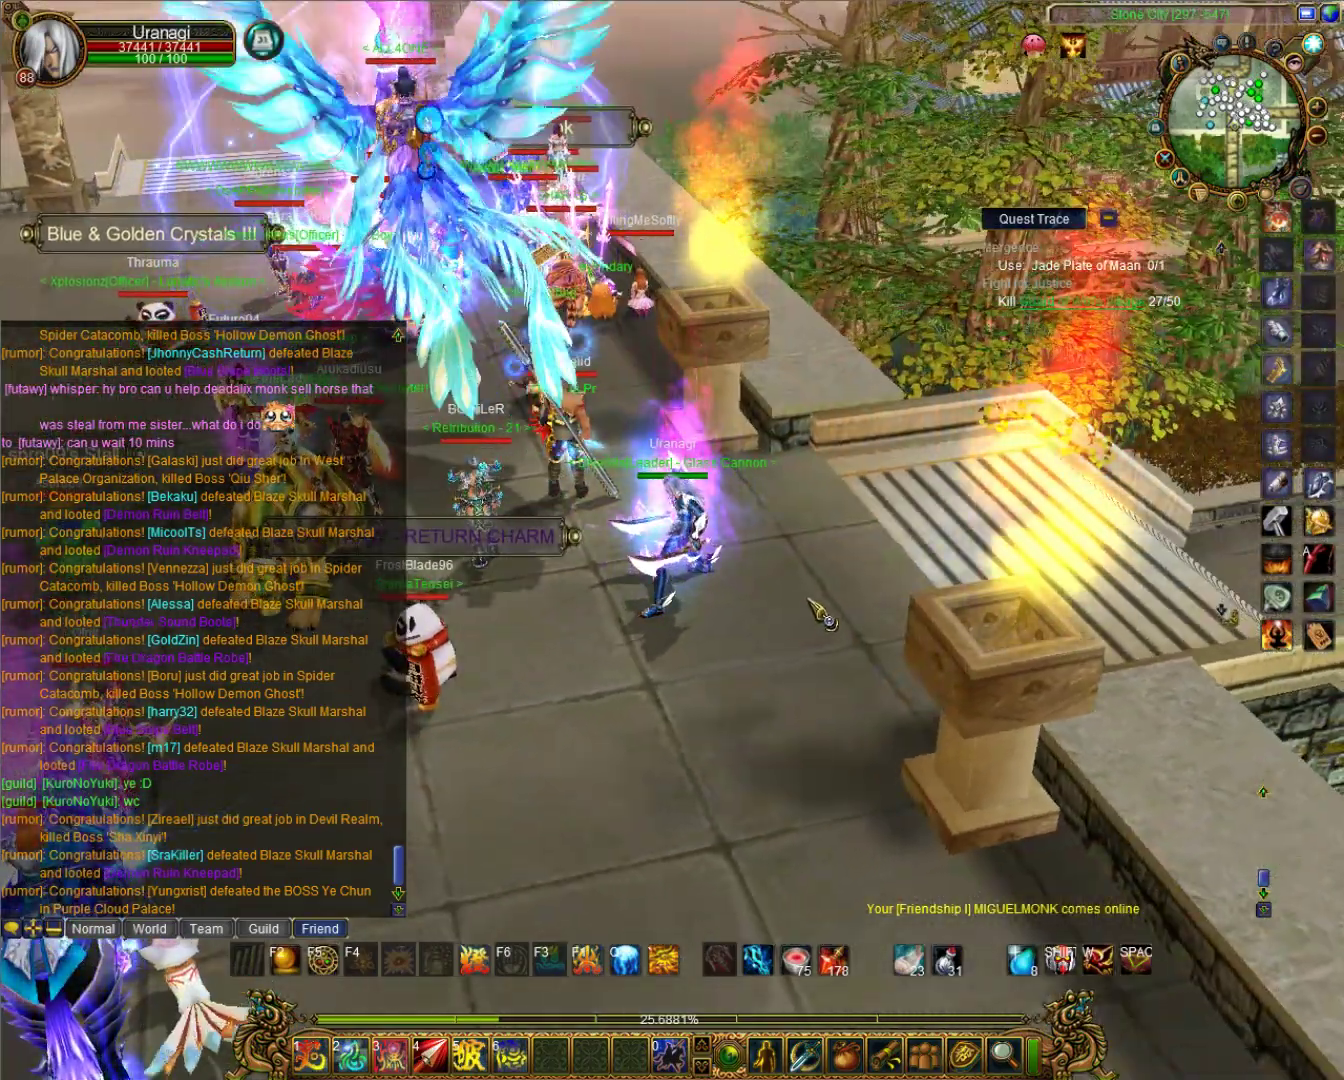
# - Turn the camera toward the market and walk the character into the crowded stalls
pyautogui.press('Left')
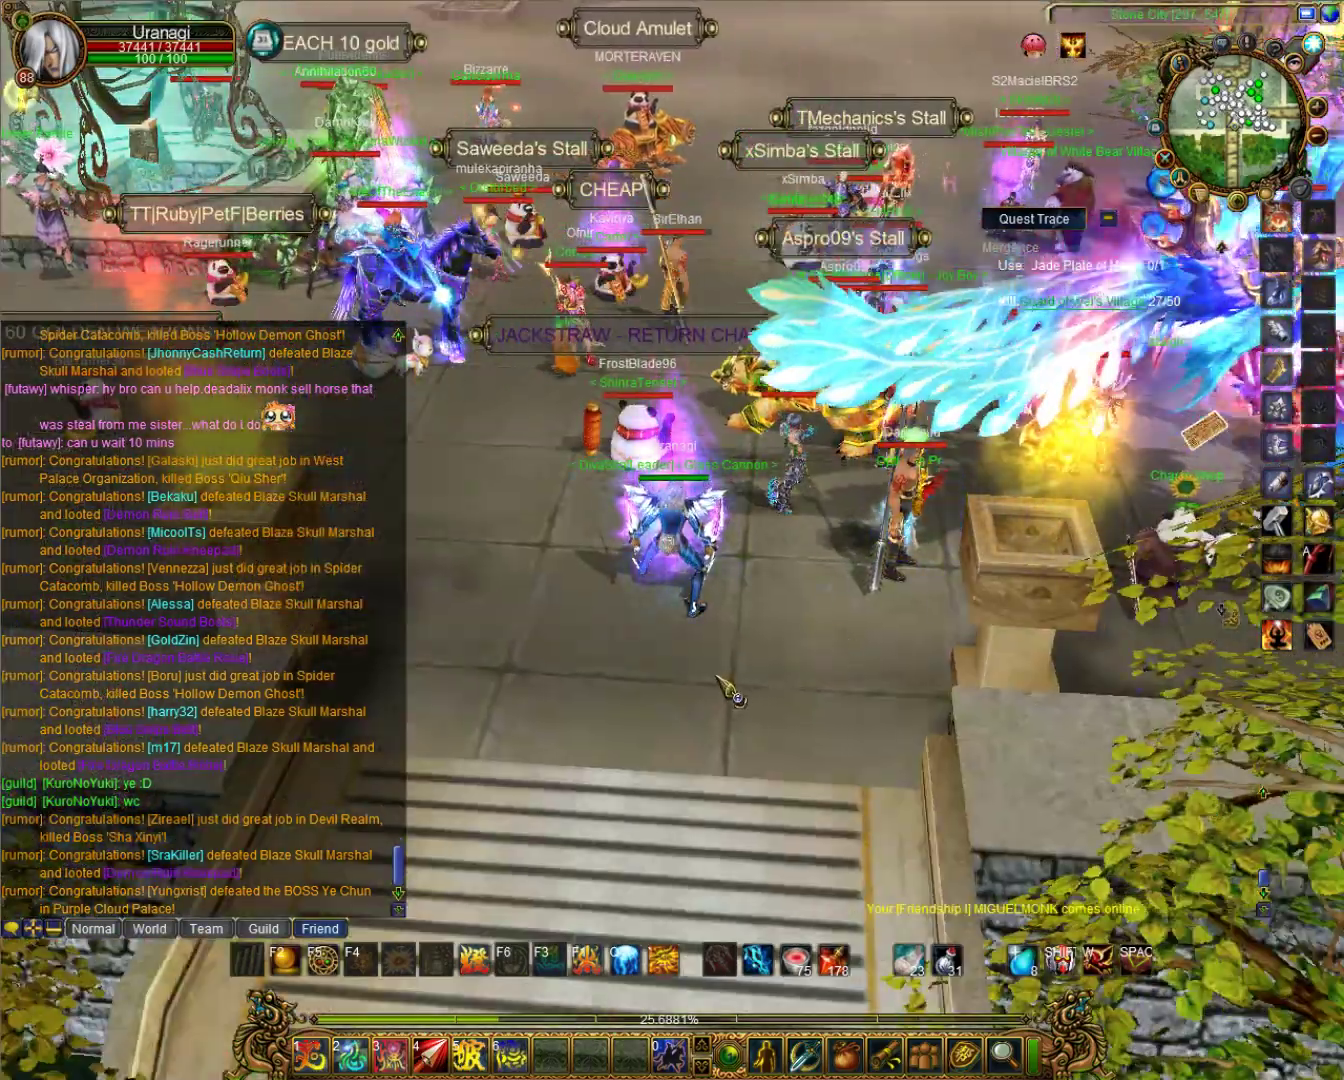
pyautogui.press('Left')
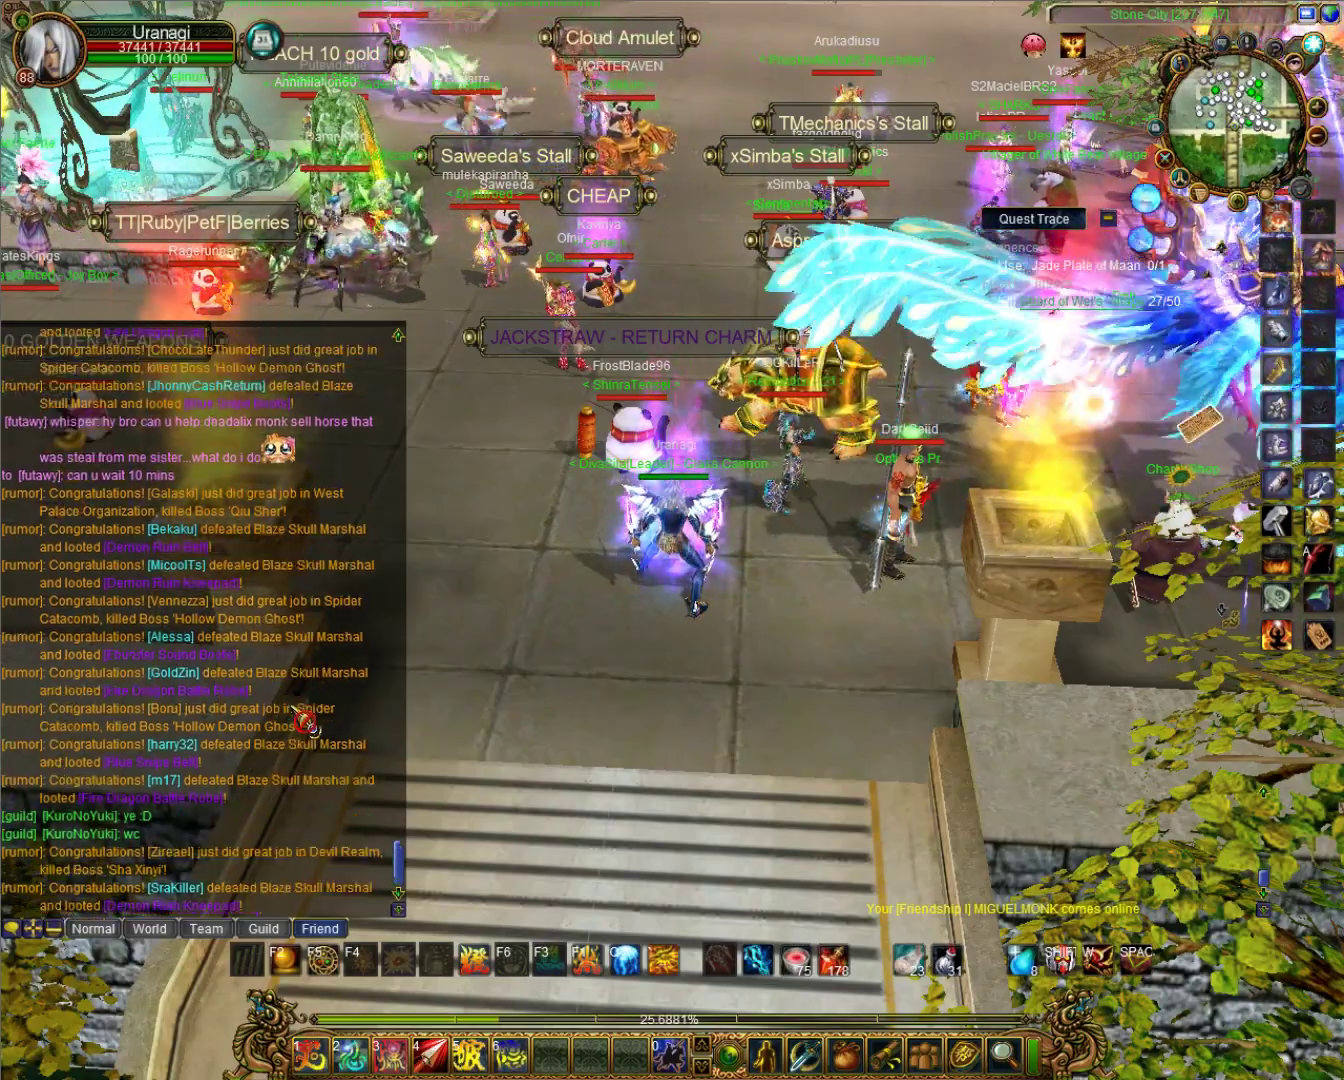
pyautogui.scroll(3, 305, 722)
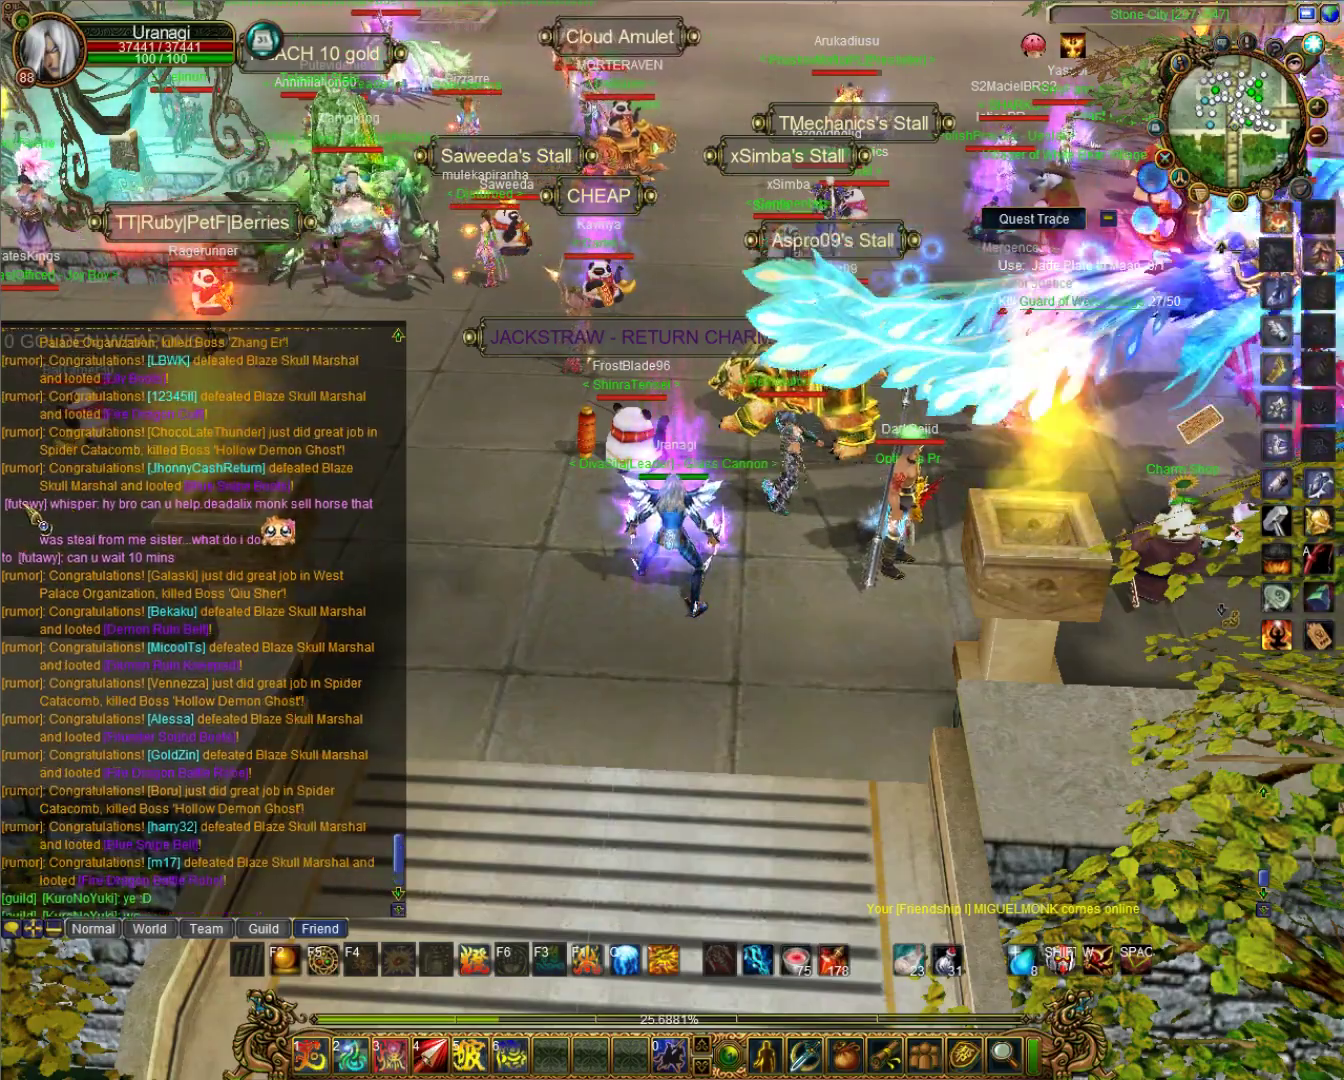
pyautogui.click(569, 655)
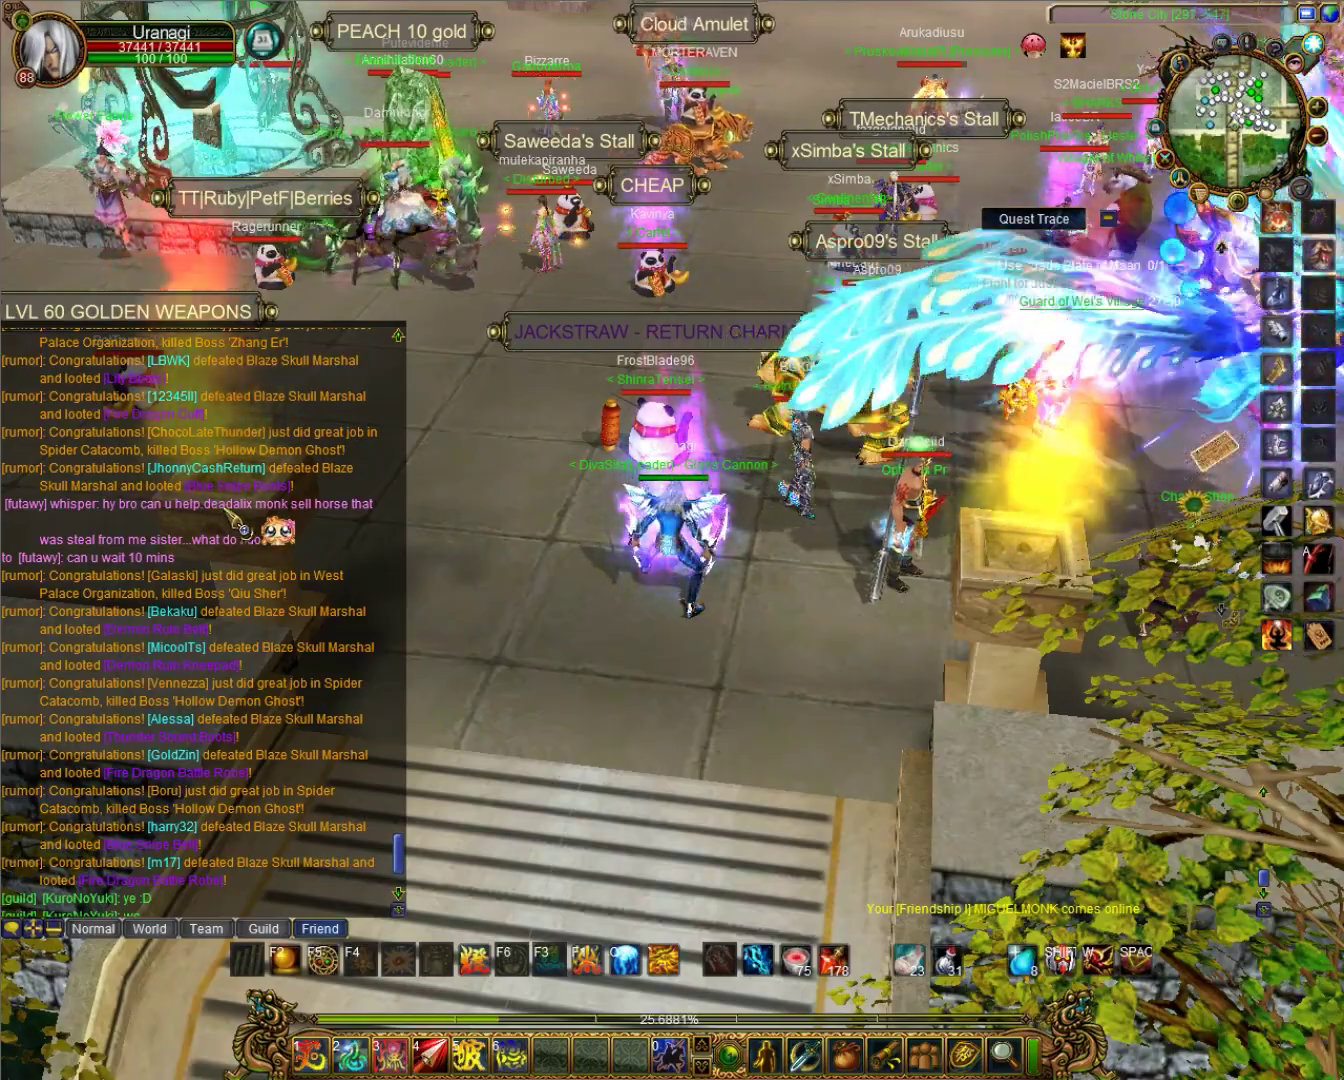
pyautogui.click(480, 300)
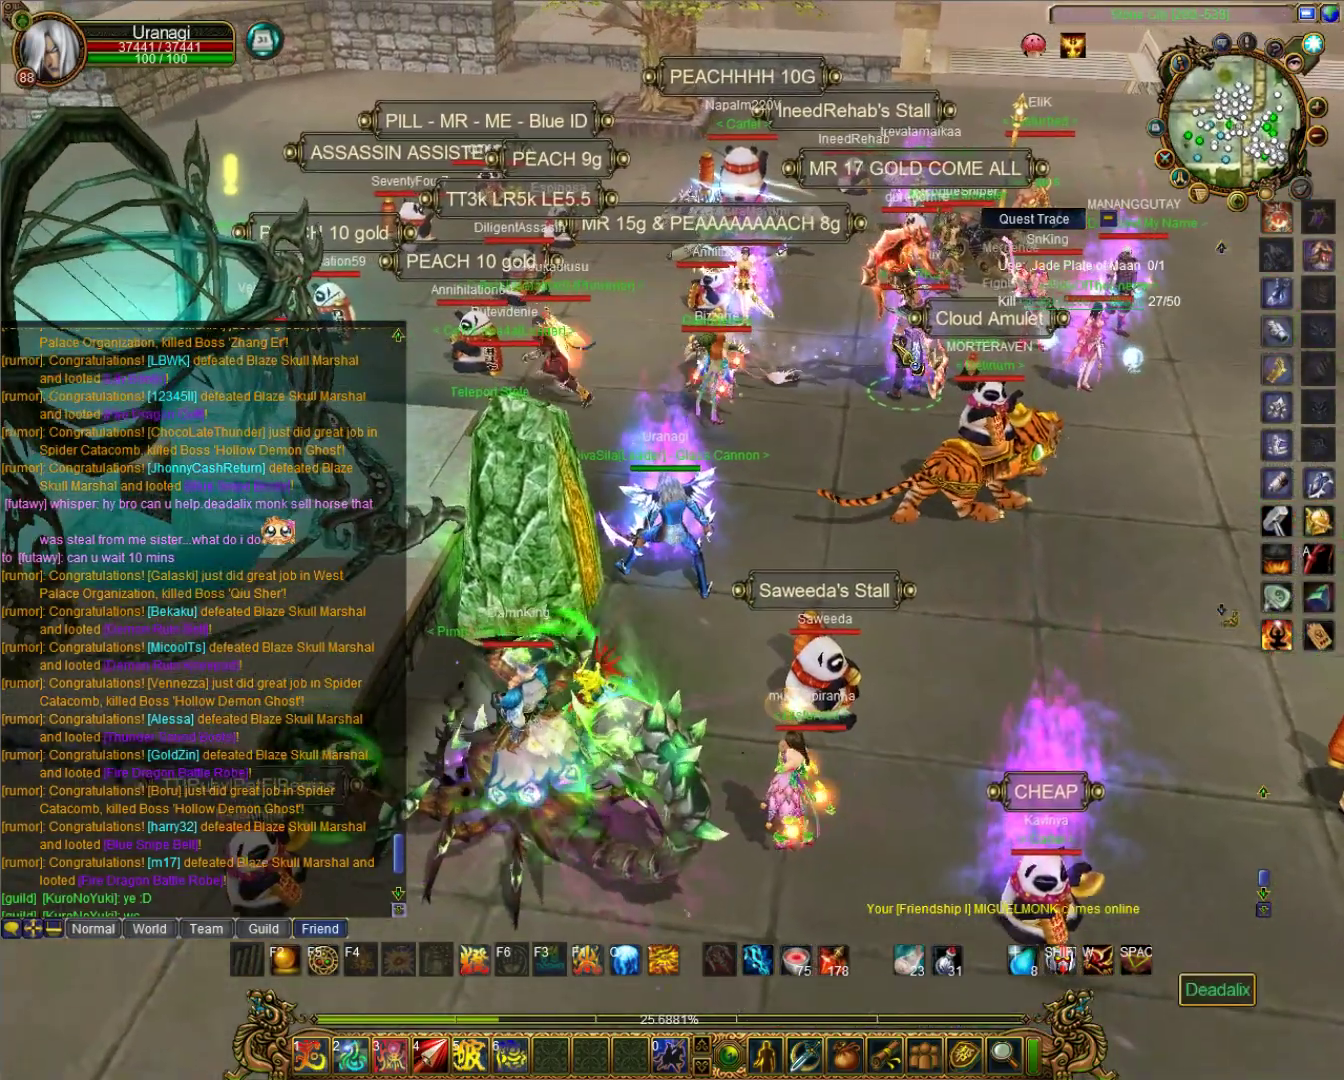
# - Target another player's monk character in the market
pyautogui.click(733, 491)
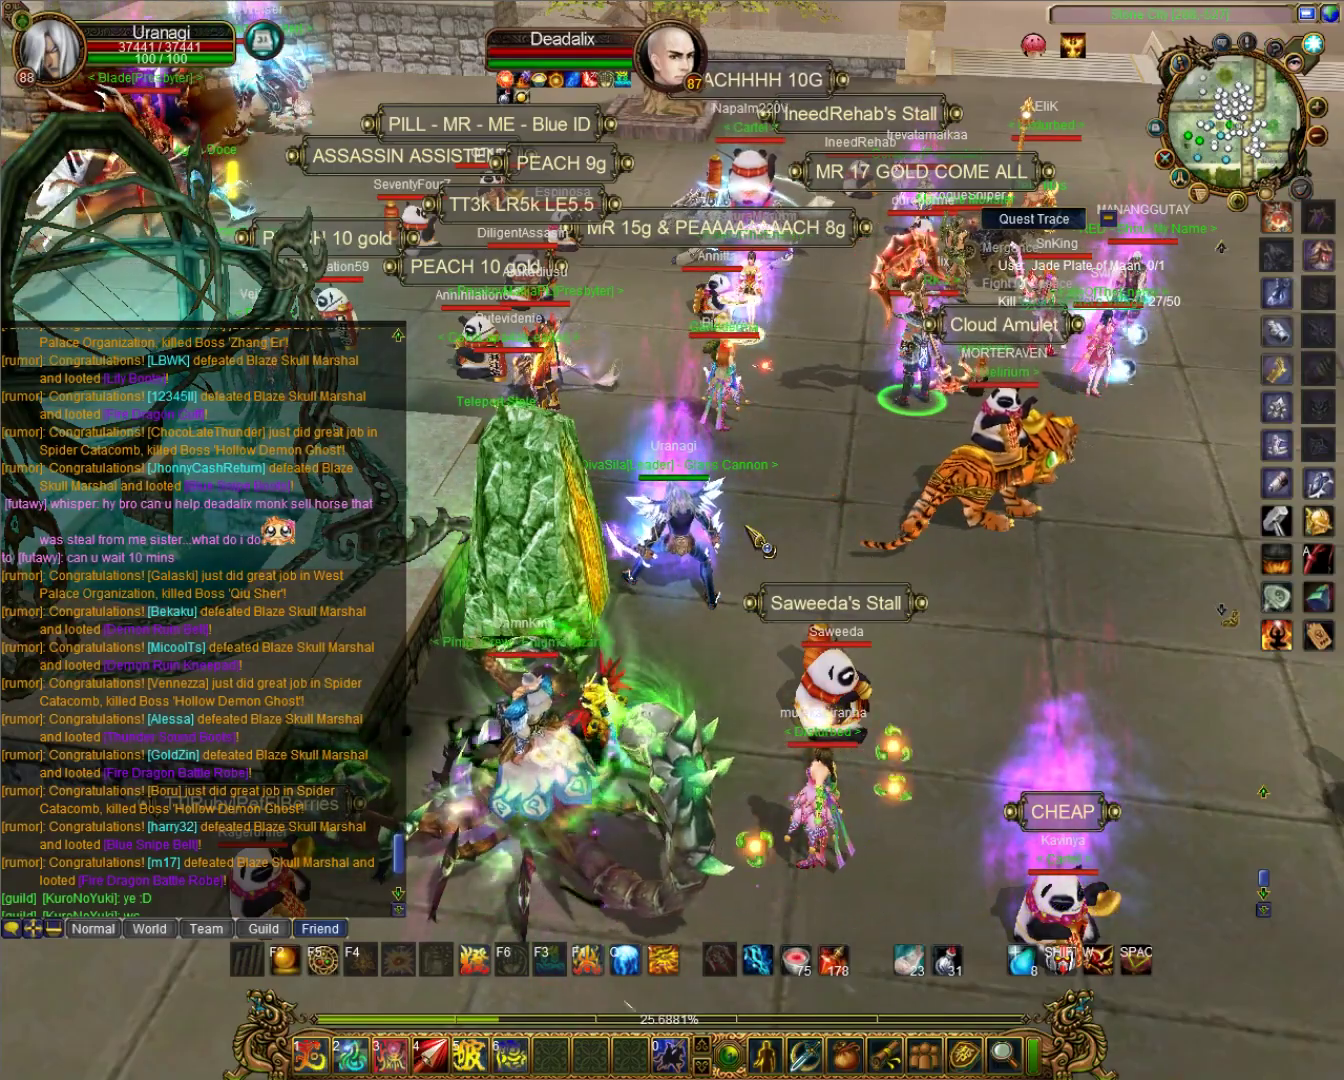
pyautogui.press('Left')
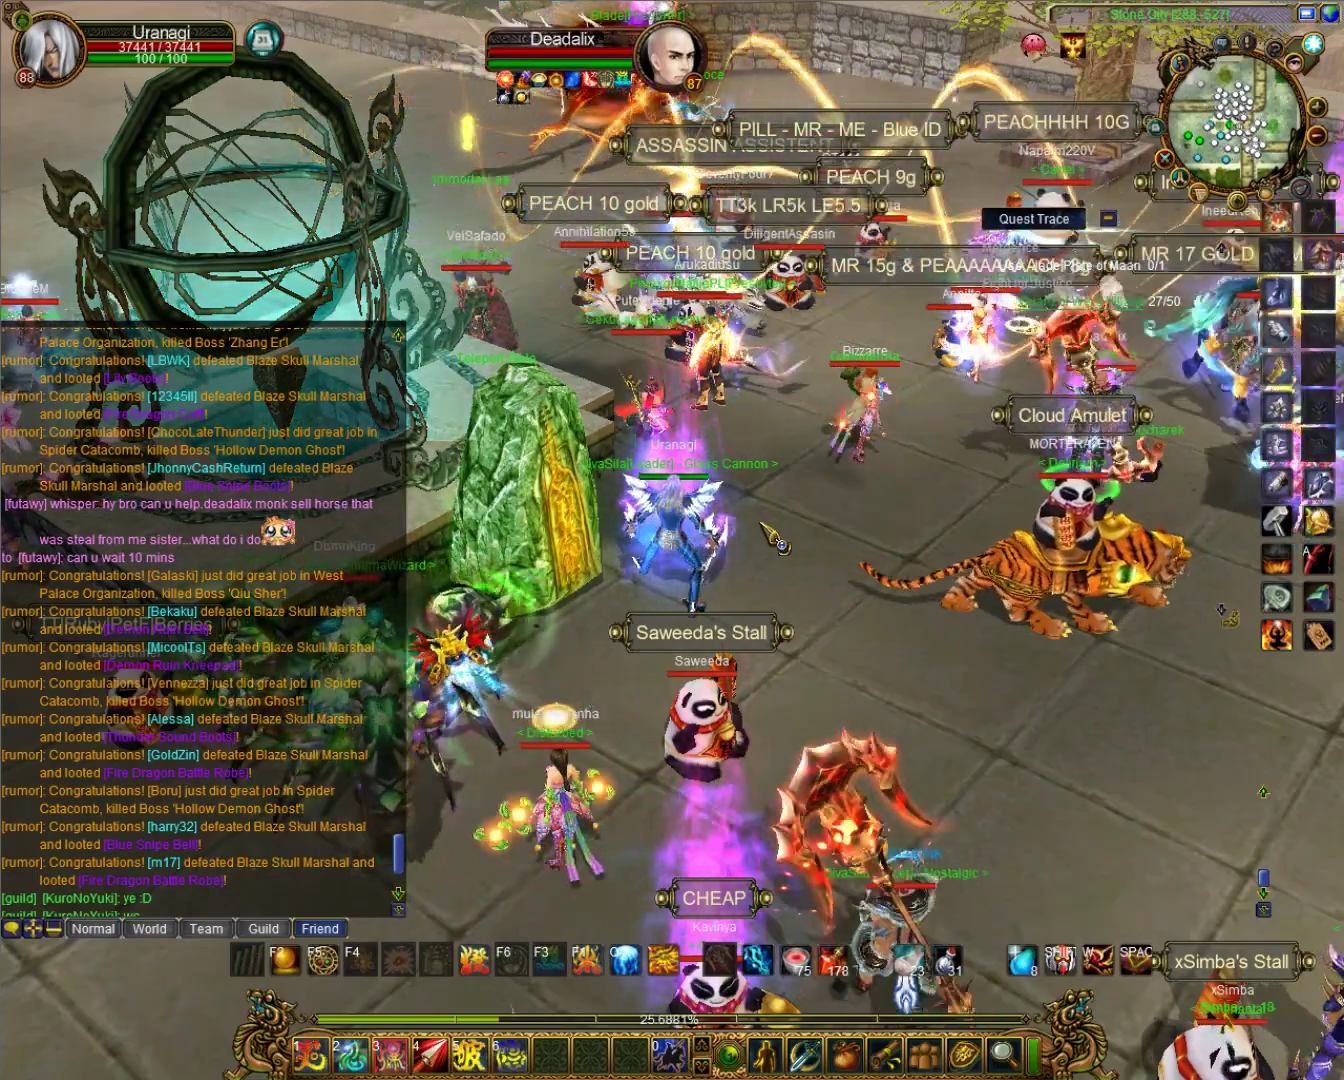
pyautogui.scroll(1, 775, 537)
pyautogui.press('Left')
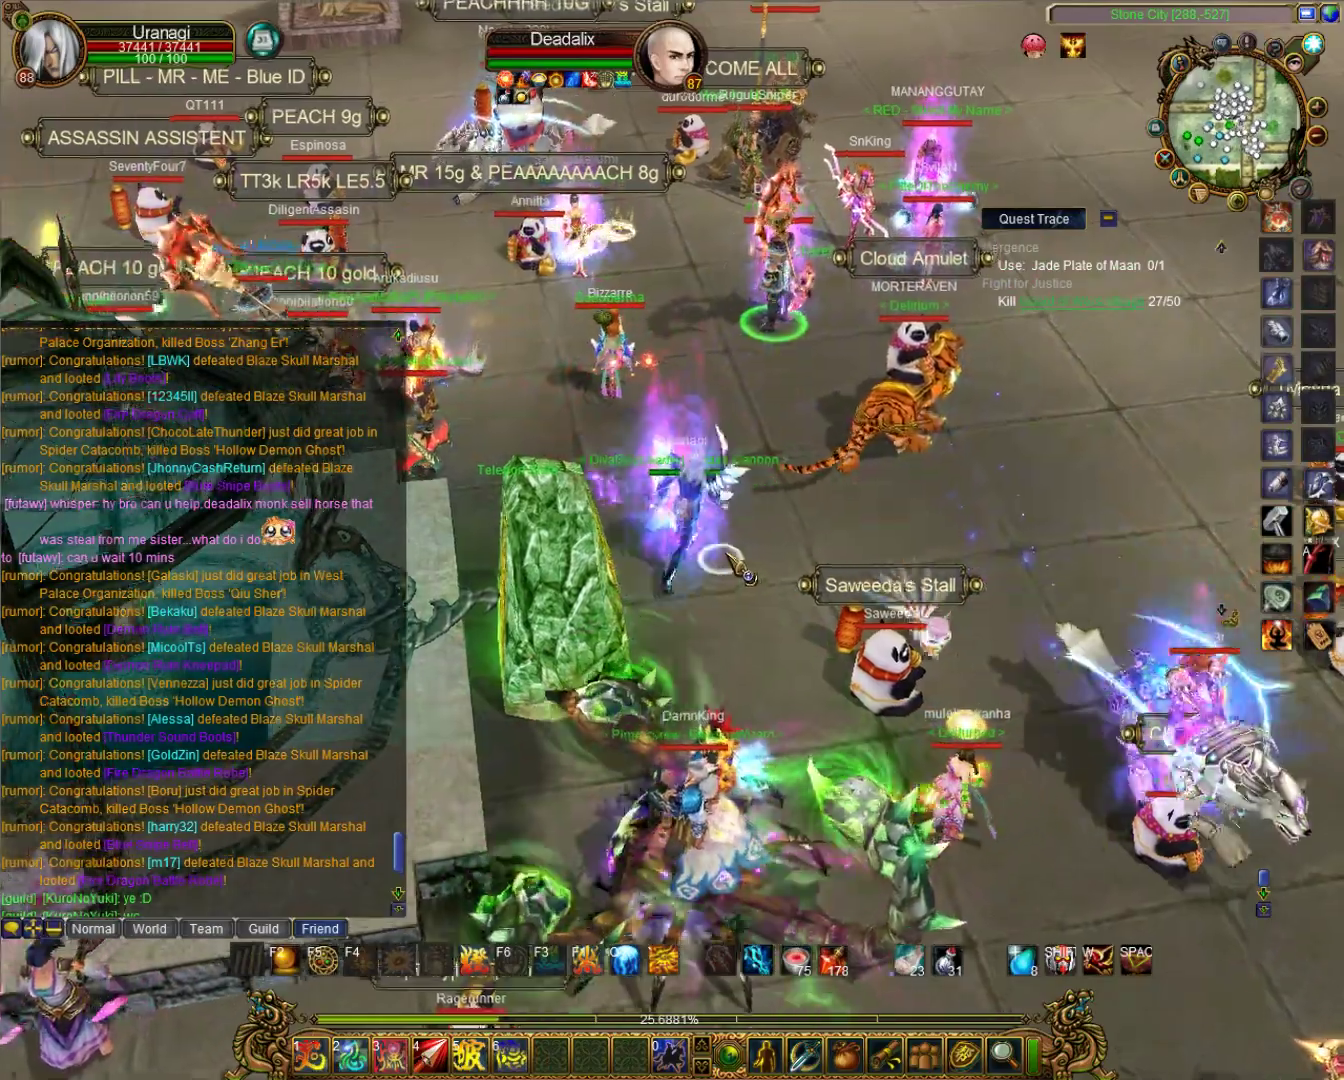
# - Walk the character out of the market up to the terrace at the stairs top
pyautogui.press('w')
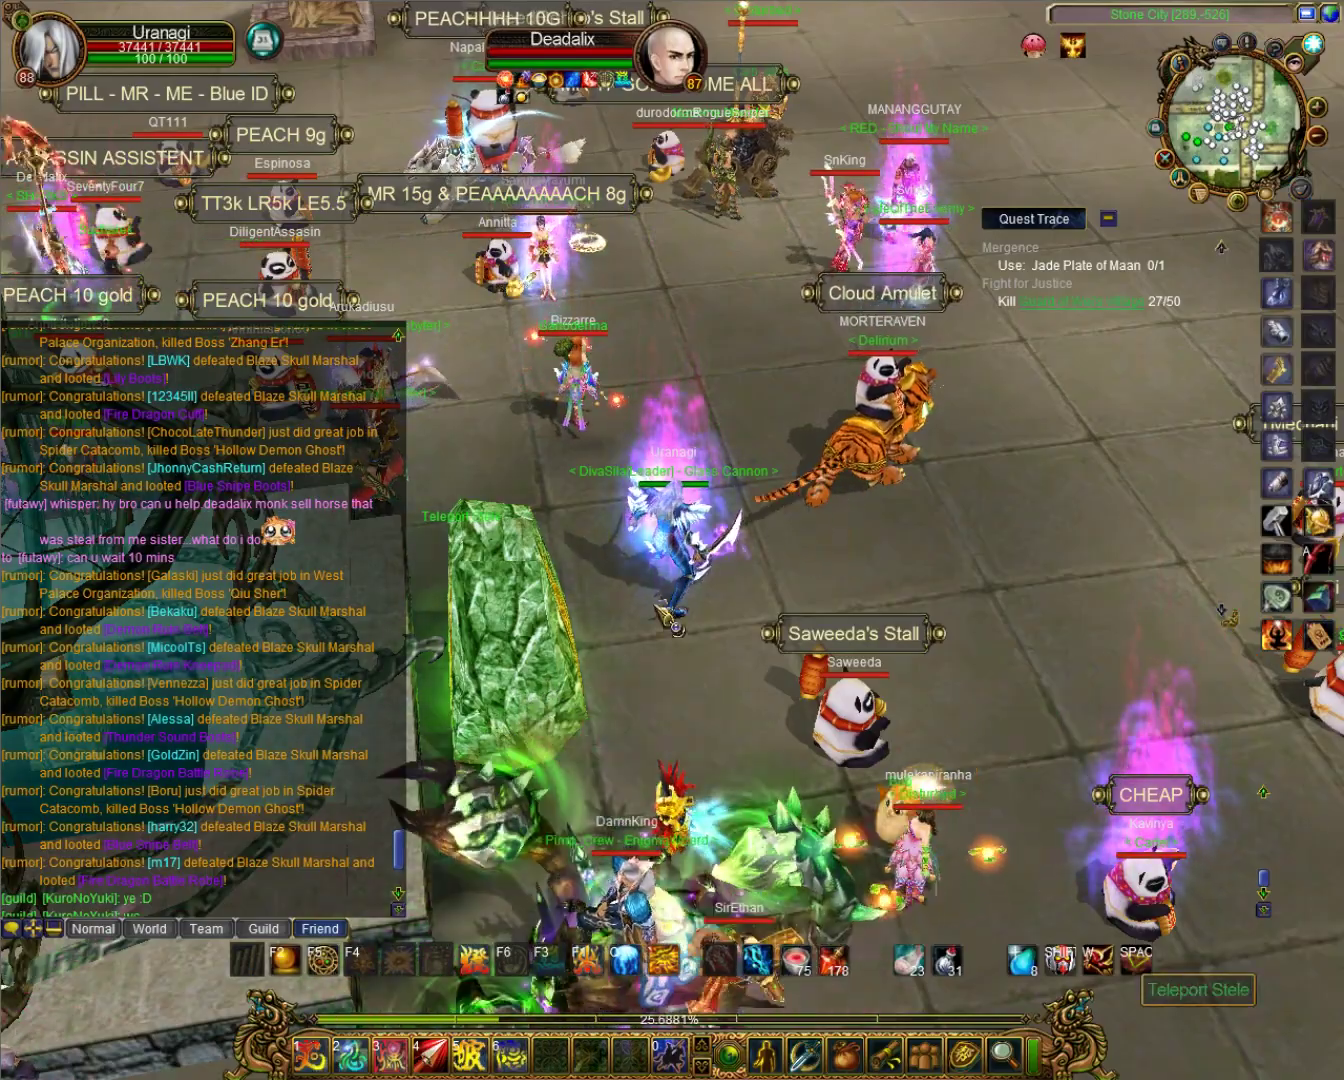
pyautogui.moveTo(748, 498); pyautogui.dragTo(194, 683)
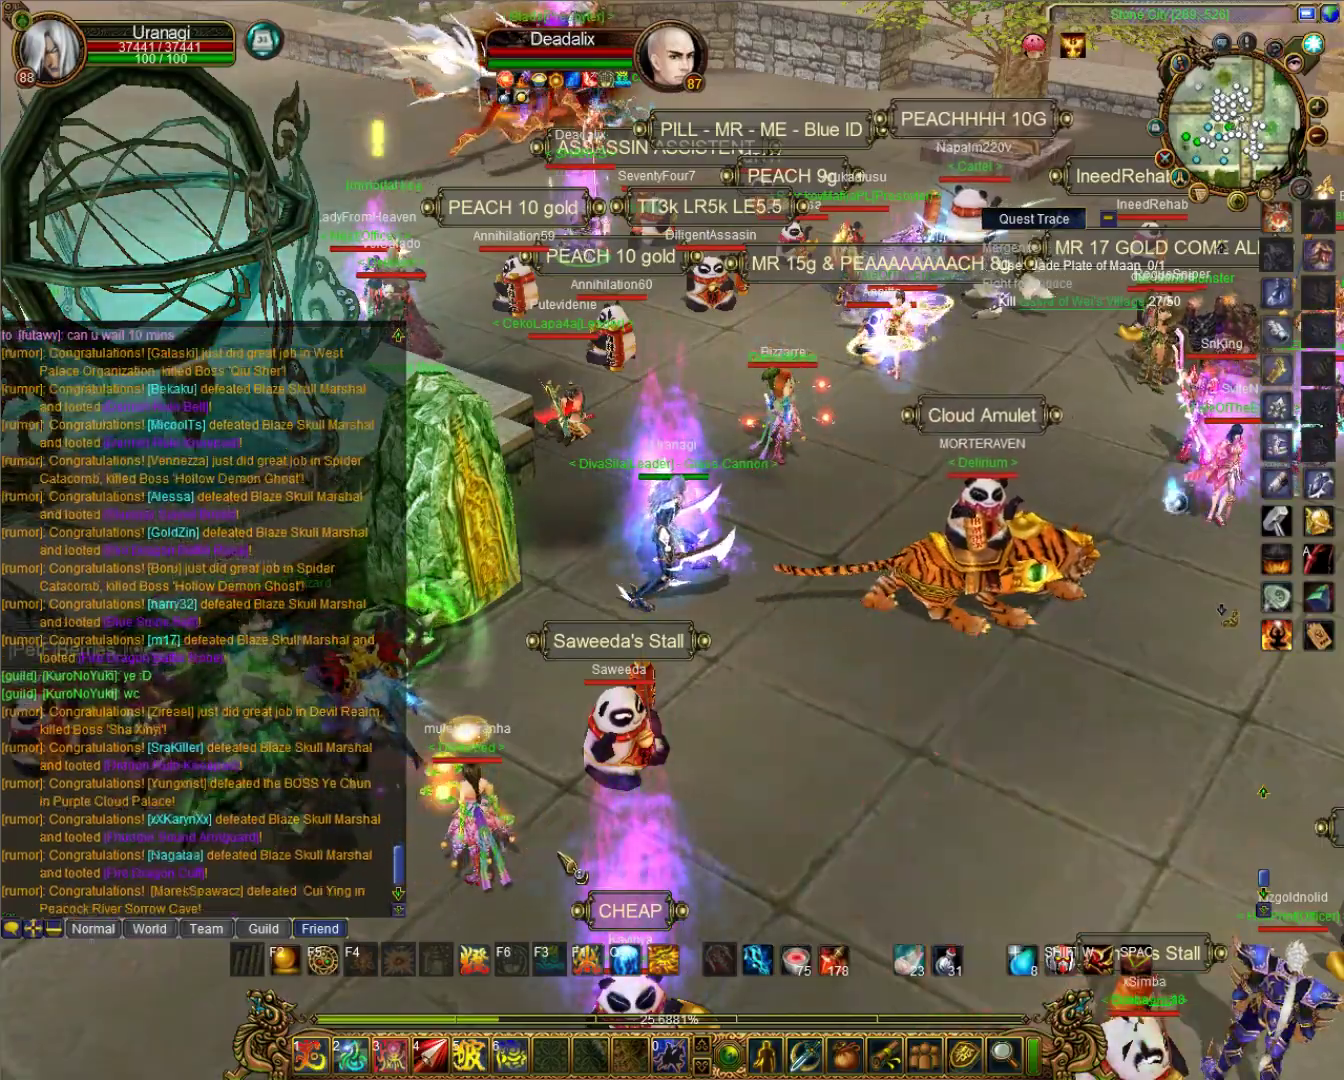
pyautogui.moveTo(197, 778); pyautogui.dragTo(440, 282)
pyautogui.click(440, 282)
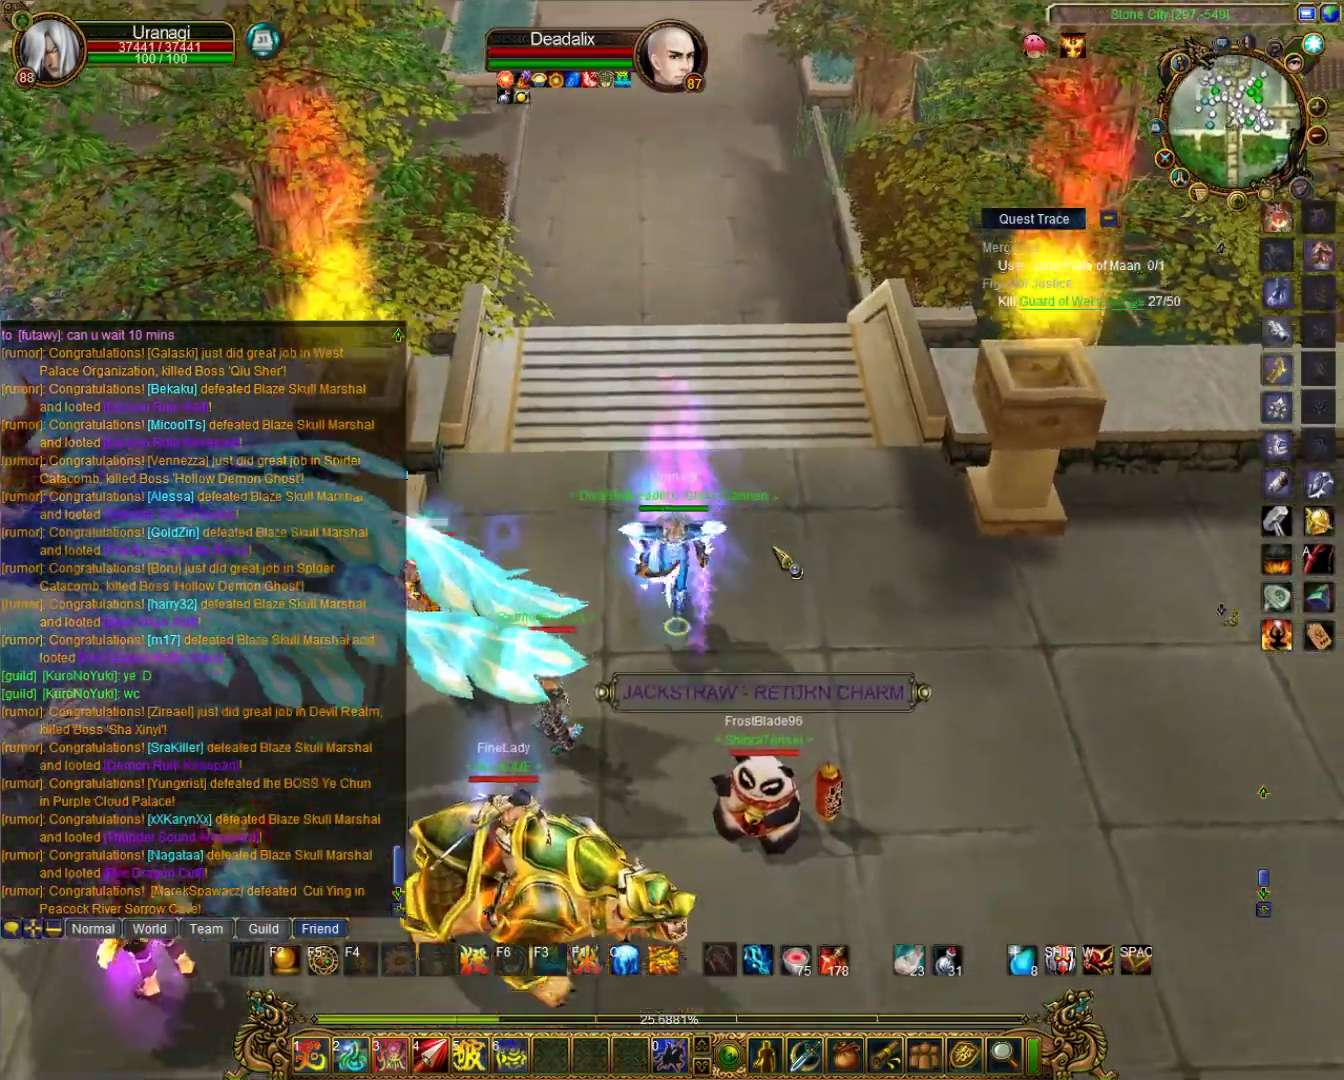
pyautogui.moveTo(690, 703); pyautogui.dragTo(808, 690)
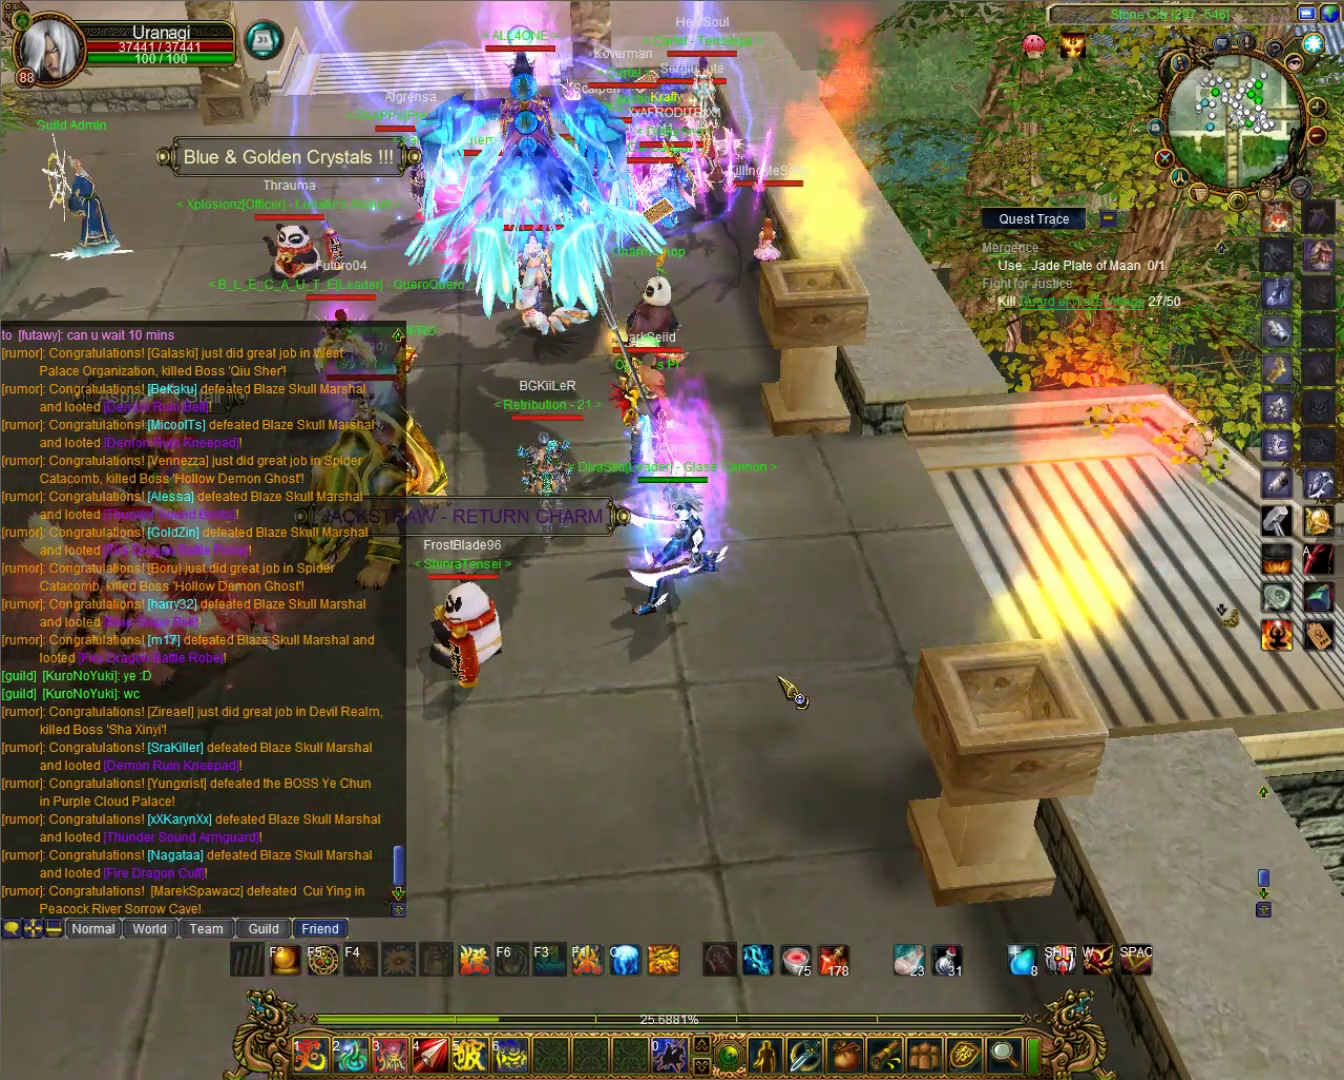
pyautogui.press('b')
pyautogui.moveTo(850, 650)
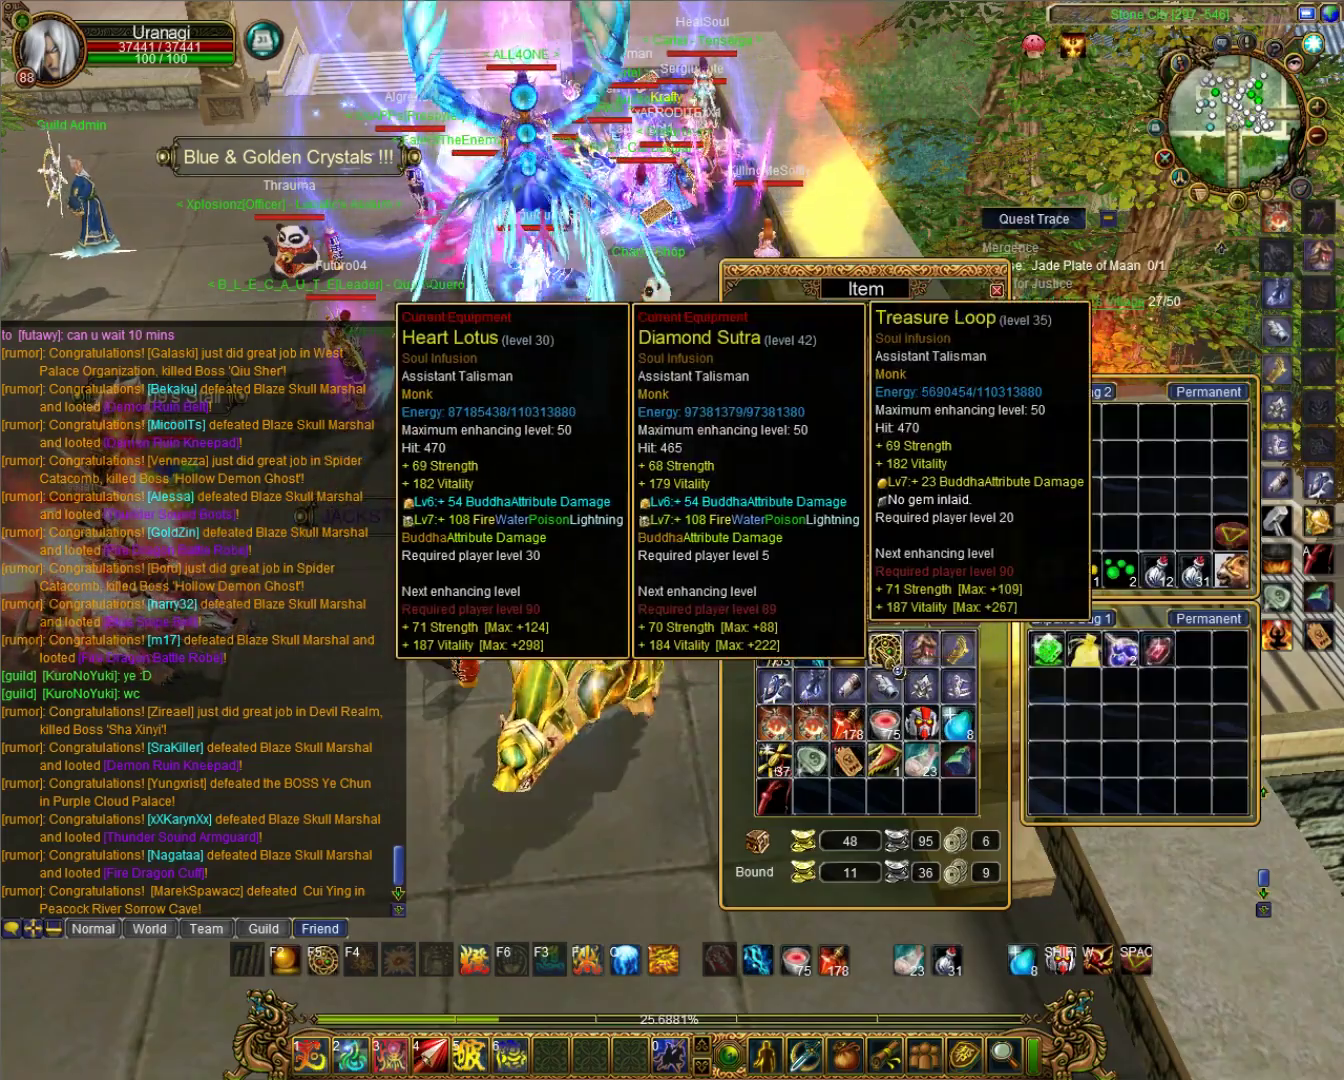
pyautogui.press('Escape')
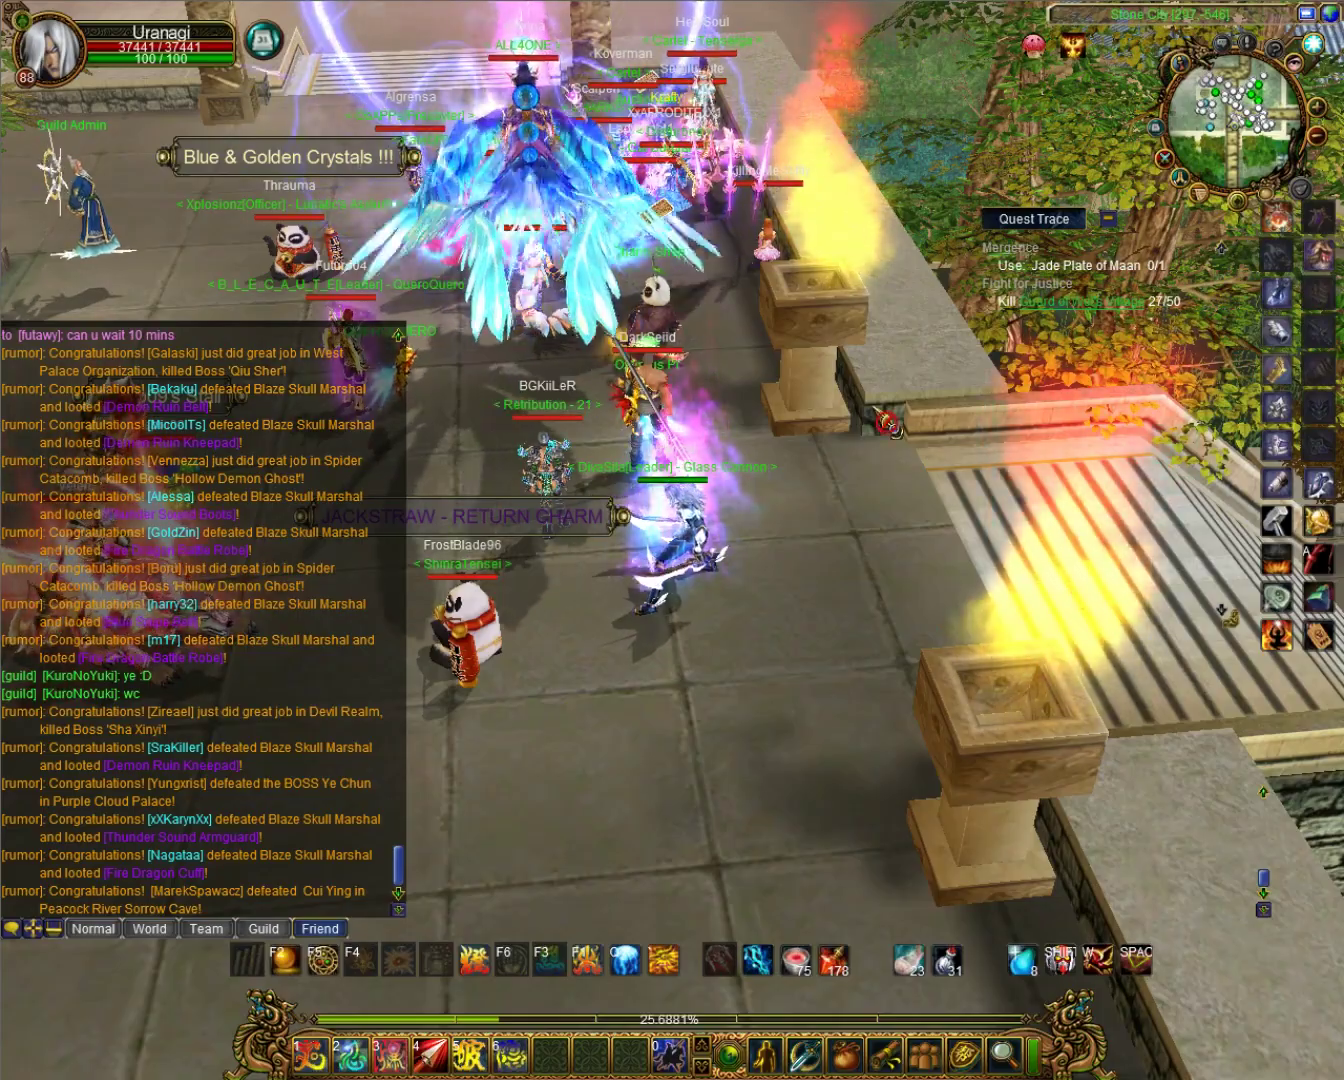